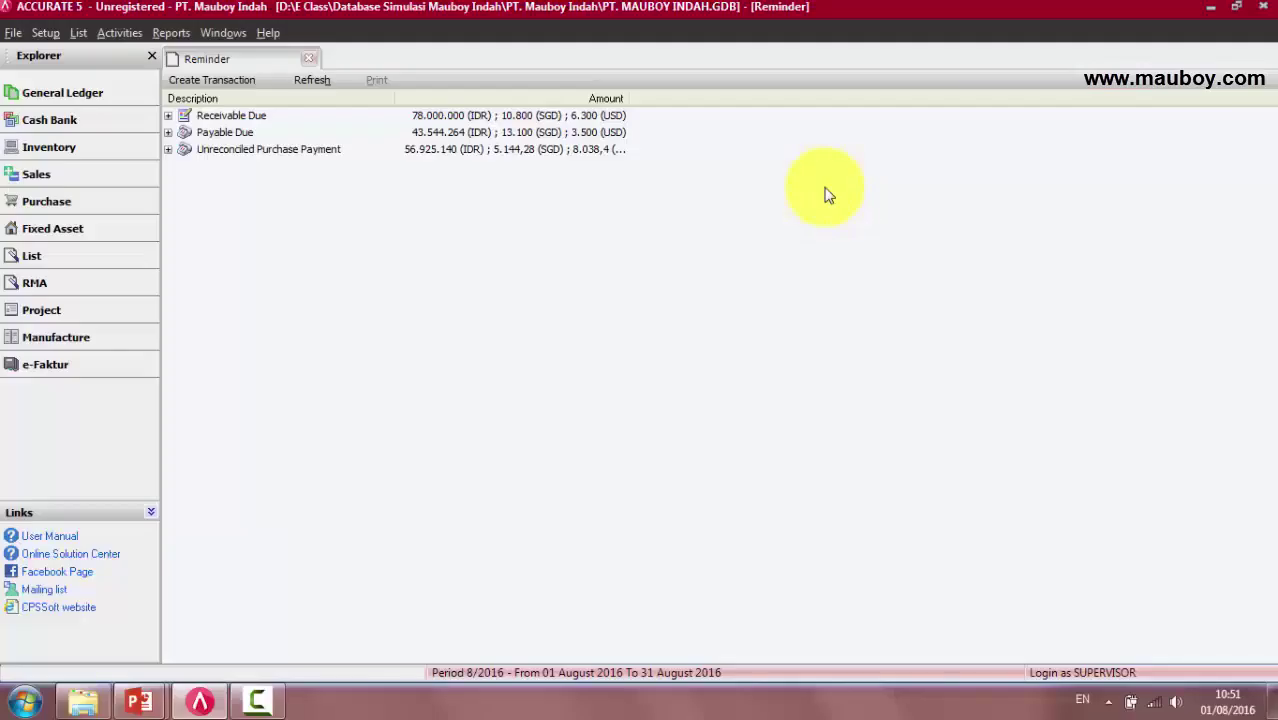
Start a new sales order for Powerland Electronic LTD and set the SGD exchange rate to 9475
{"action": "left_click", "coordinate": [66, 181]}
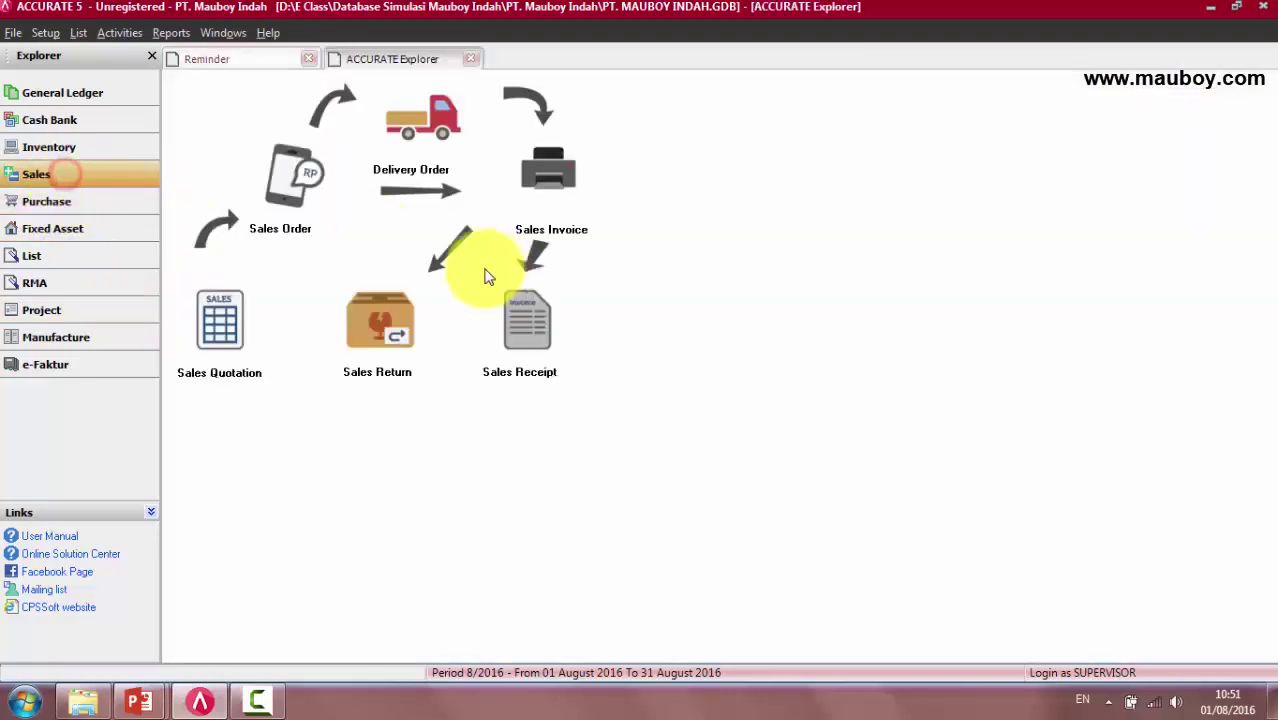
{"action": "left_click", "coordinate": [272, 174]}
{"action": "left_click", "coordinate": [305, 148]}
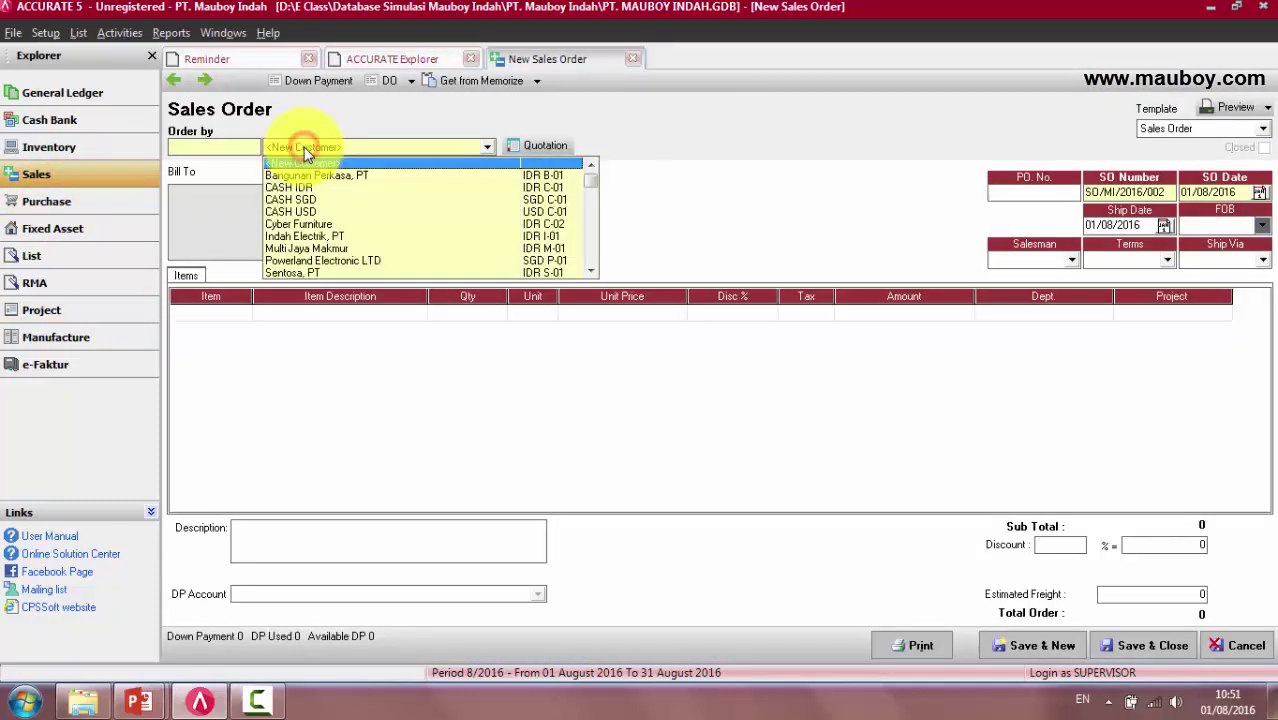
{"action": "type", "text": "Powerland"}
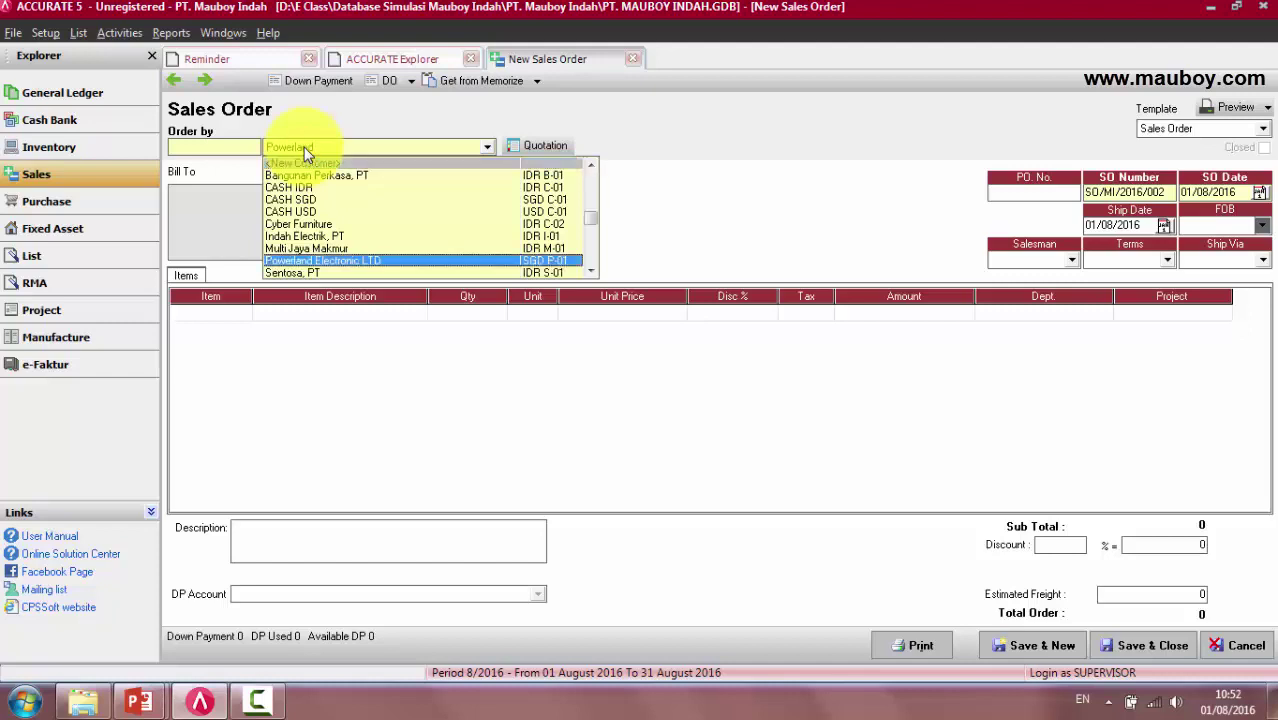
{"action": "key", "text": "Return"}
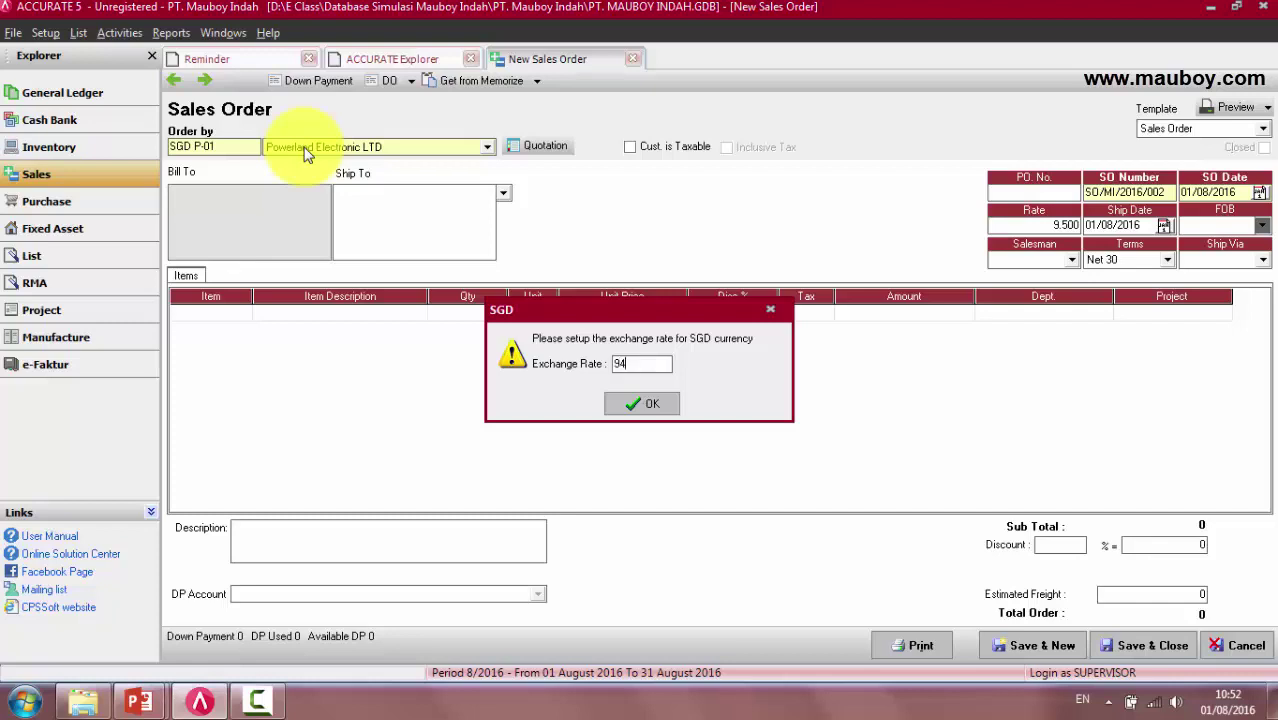
{"action": "key", "text": "Return"}
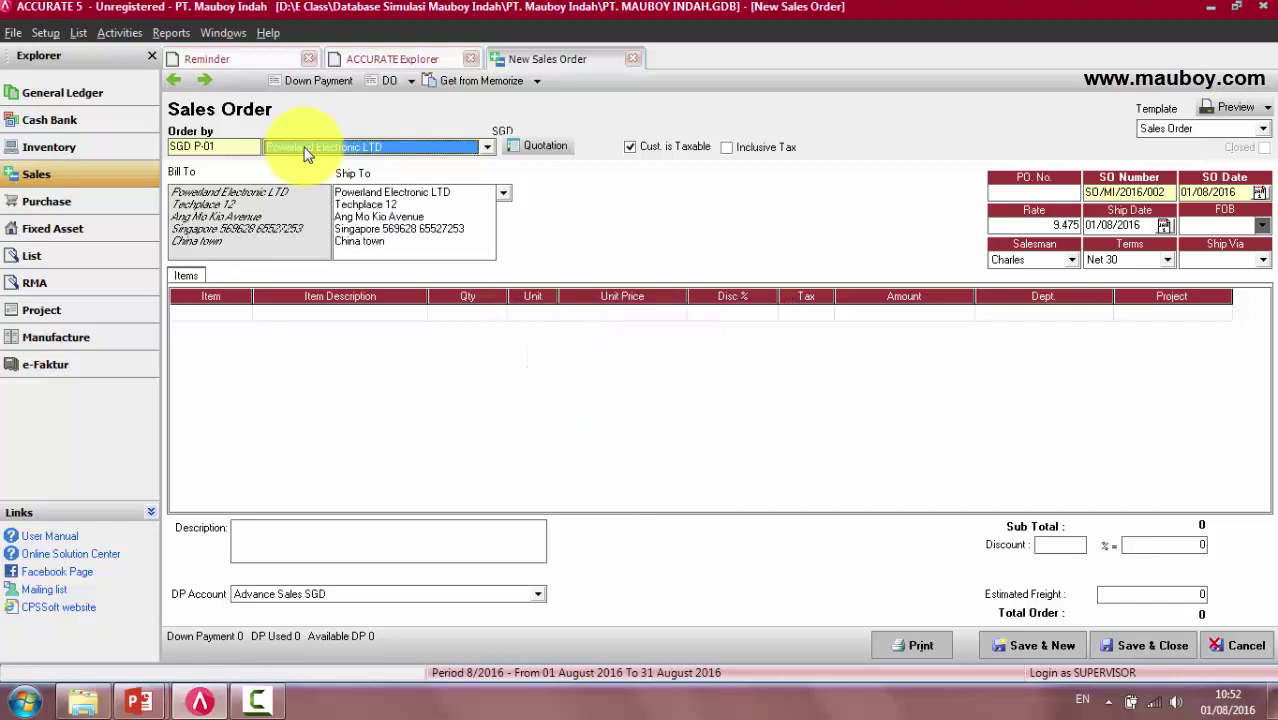
{"action": "double_click", "coordinate": [1030, 228]}
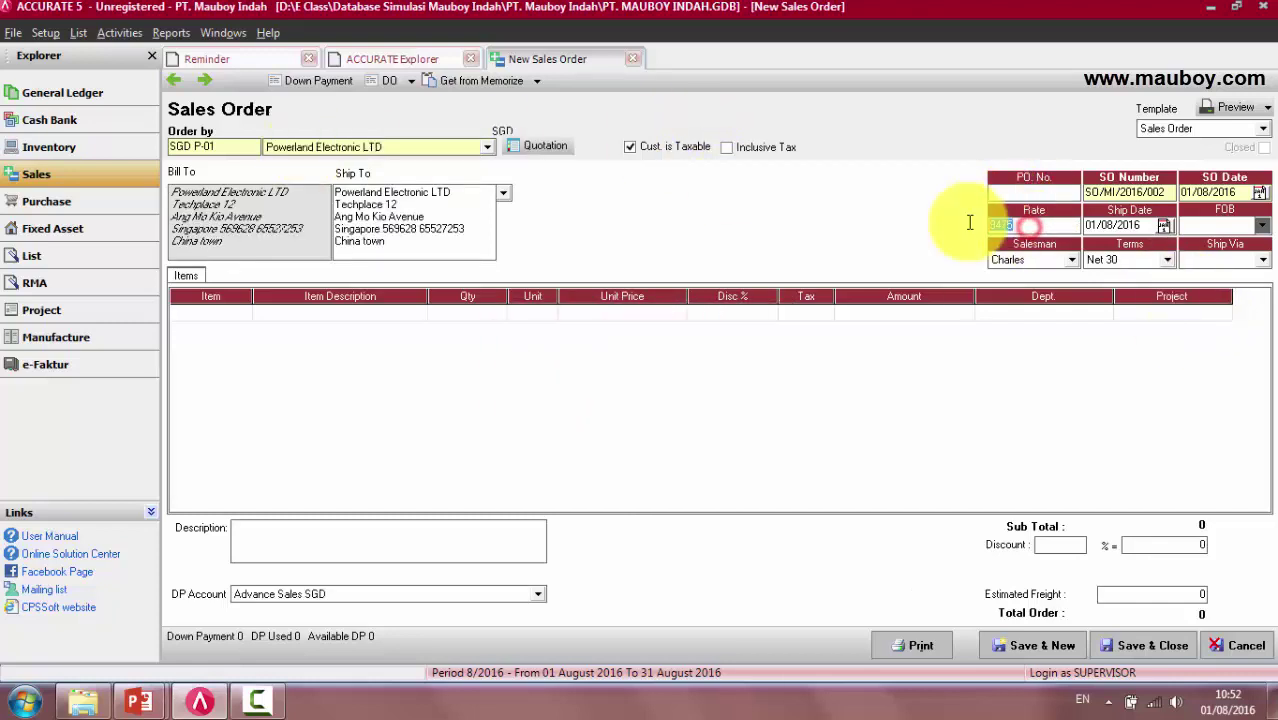
Enter the customer's PO number, and set the SO date to 05/01/2016 and the ship date to 06/01/2016
{"action": "left_click", "coordinate": [1024, 197]}
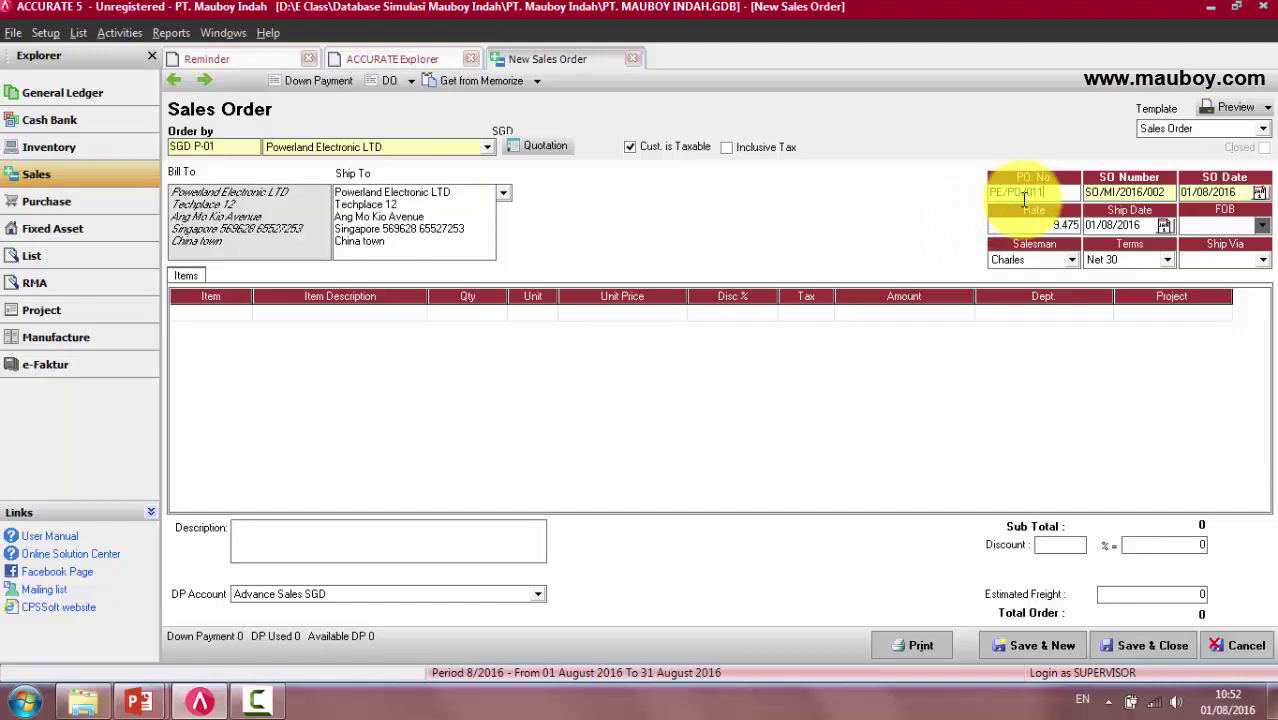
{"action": "key", "text": "Tab"}
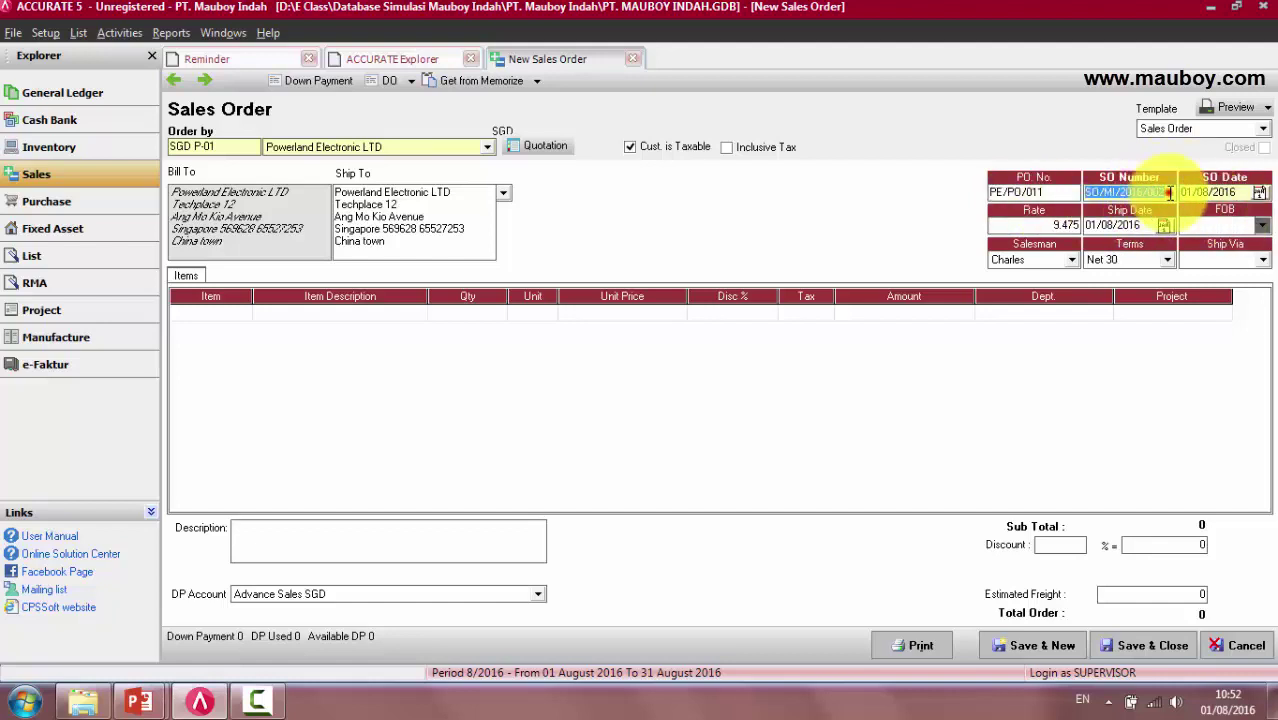
{"action": "left_click", "coordinate": [1240, 191]}
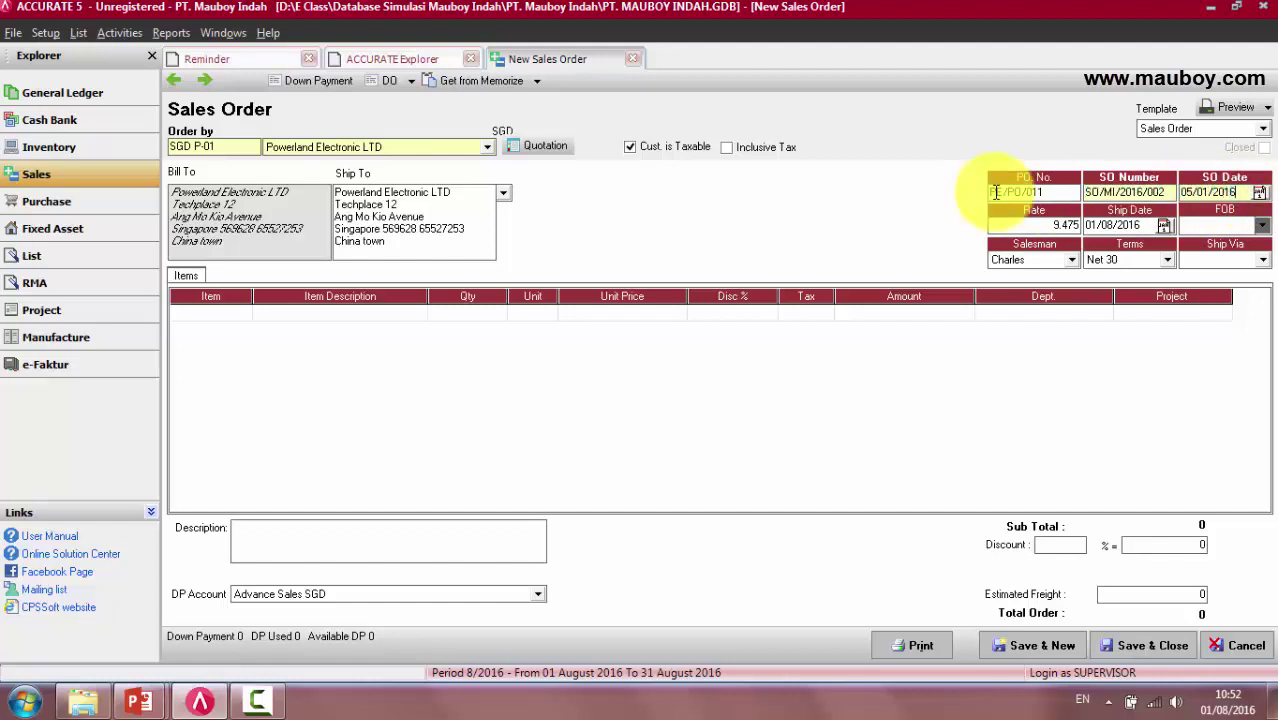
{"action": "key", "text": "Tab"}
{"action": "key", "text": "Tab"}
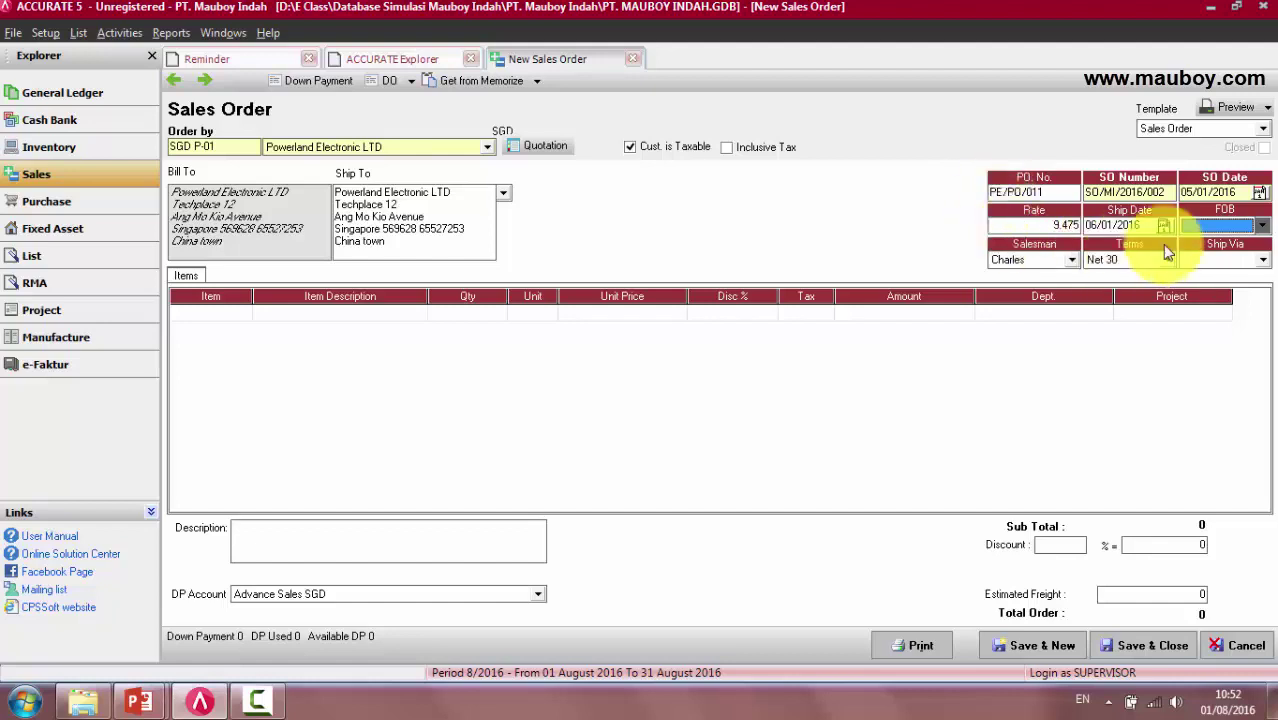
Set the order's FOB to Shipping Point and its Ship Via to TIKI
{"action": "left_click", "coordinate": [1225, 226]}
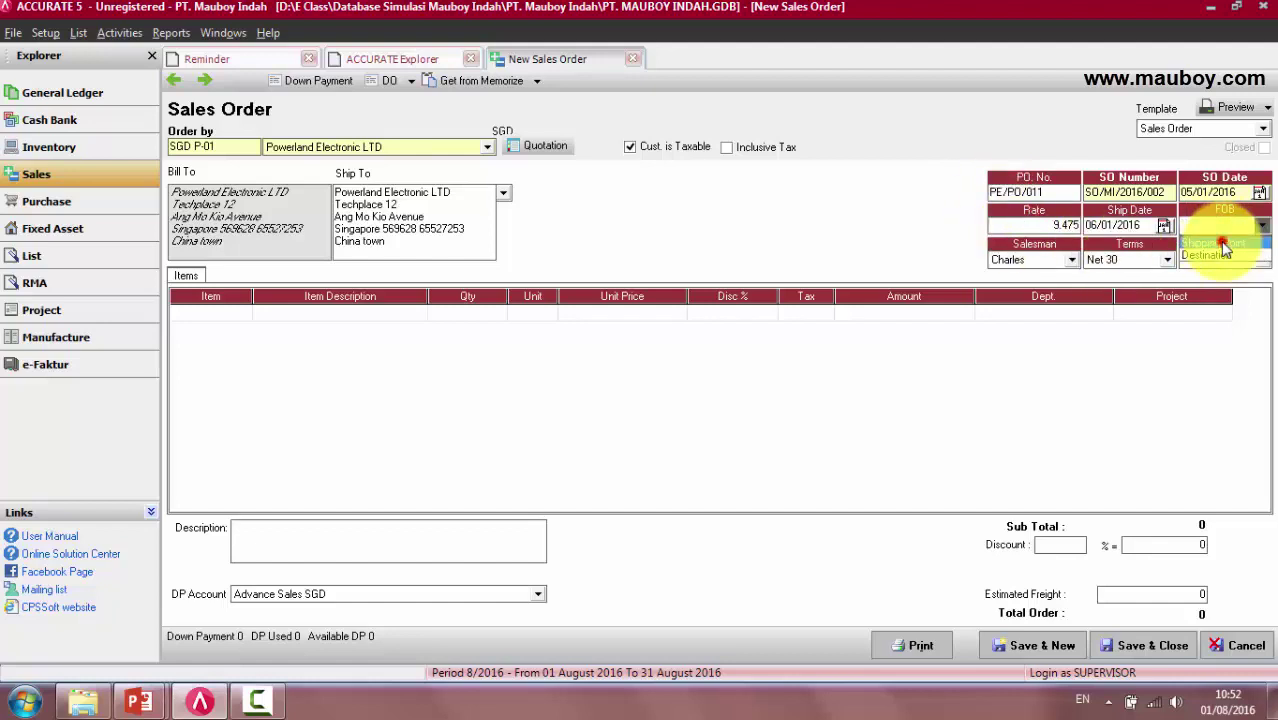
{"action": "left_click", "coordinate": [1222, 243]}
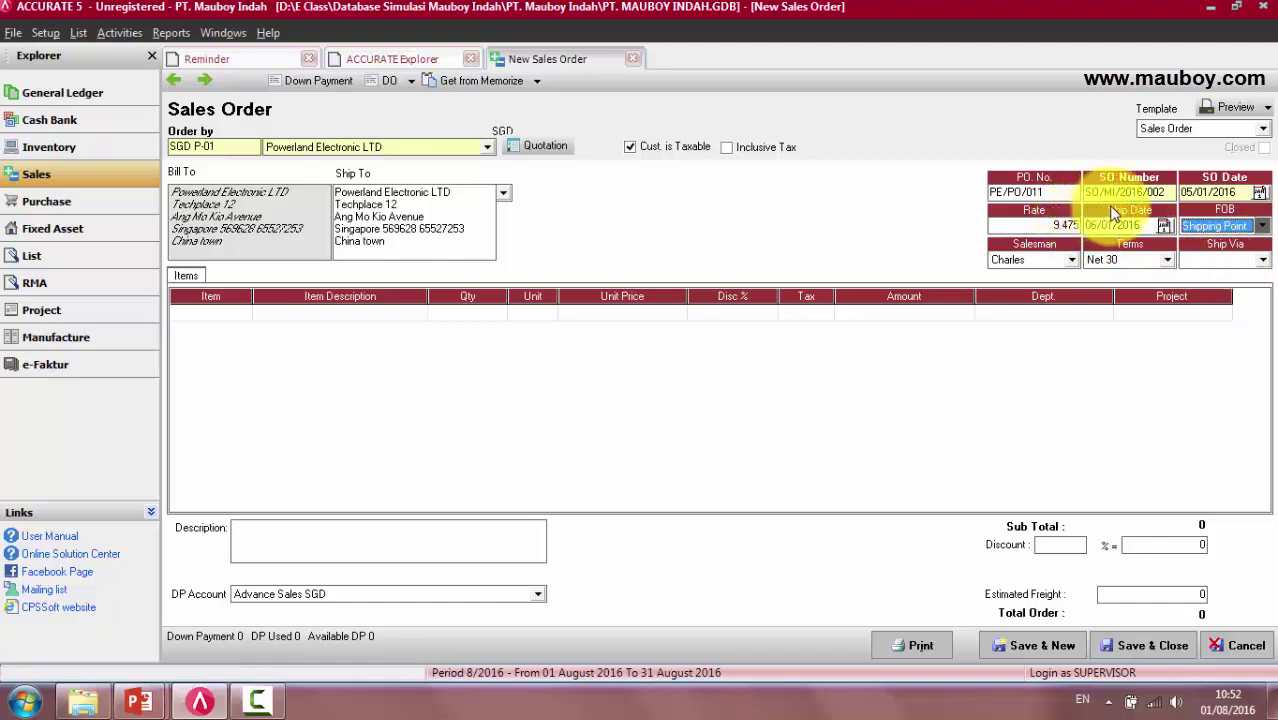
{"action": "left_click", "coordinate": [1263, 259]}
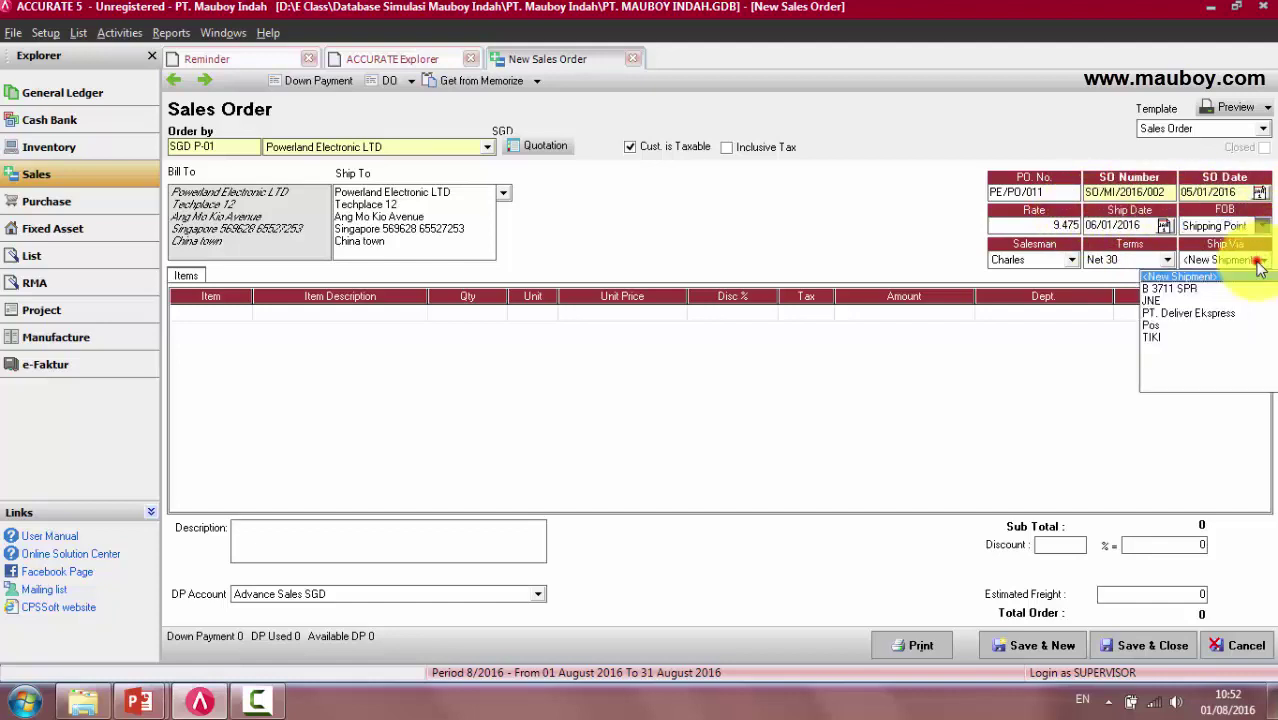
{"action": "left_click", "coordinate": [1156, 337]}
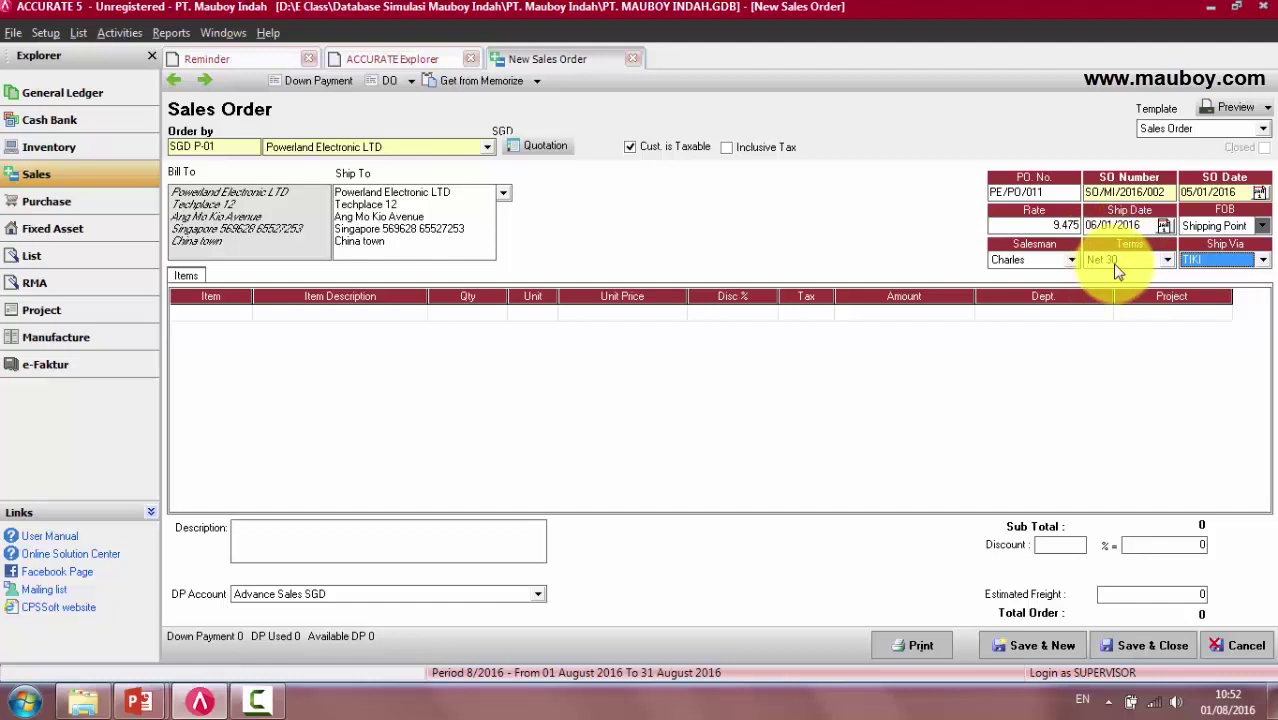
Bring the items of the customer's quotation dated 02/01/2016 into the sales order
{"action": "left_click", "coordinate": [558, 148]}
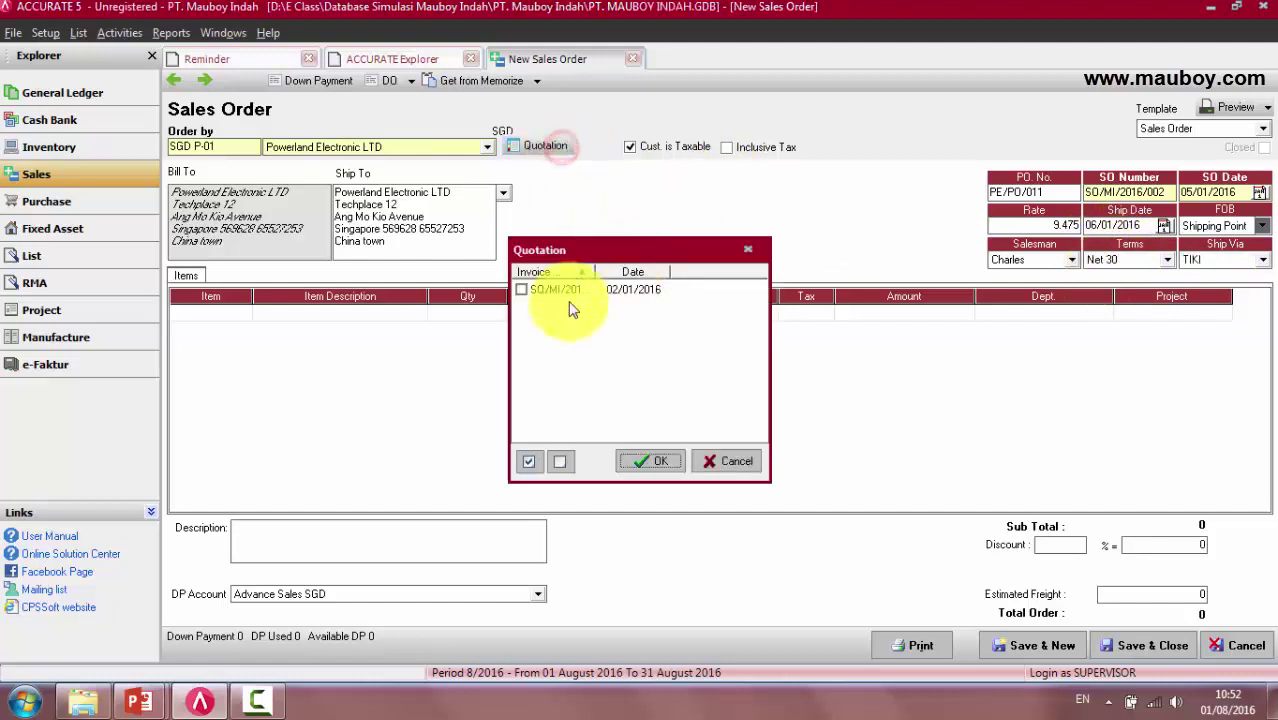
{"action": "left_click_drag", "start_coordinate": [594, 271], "coordinate": [642, 277]}
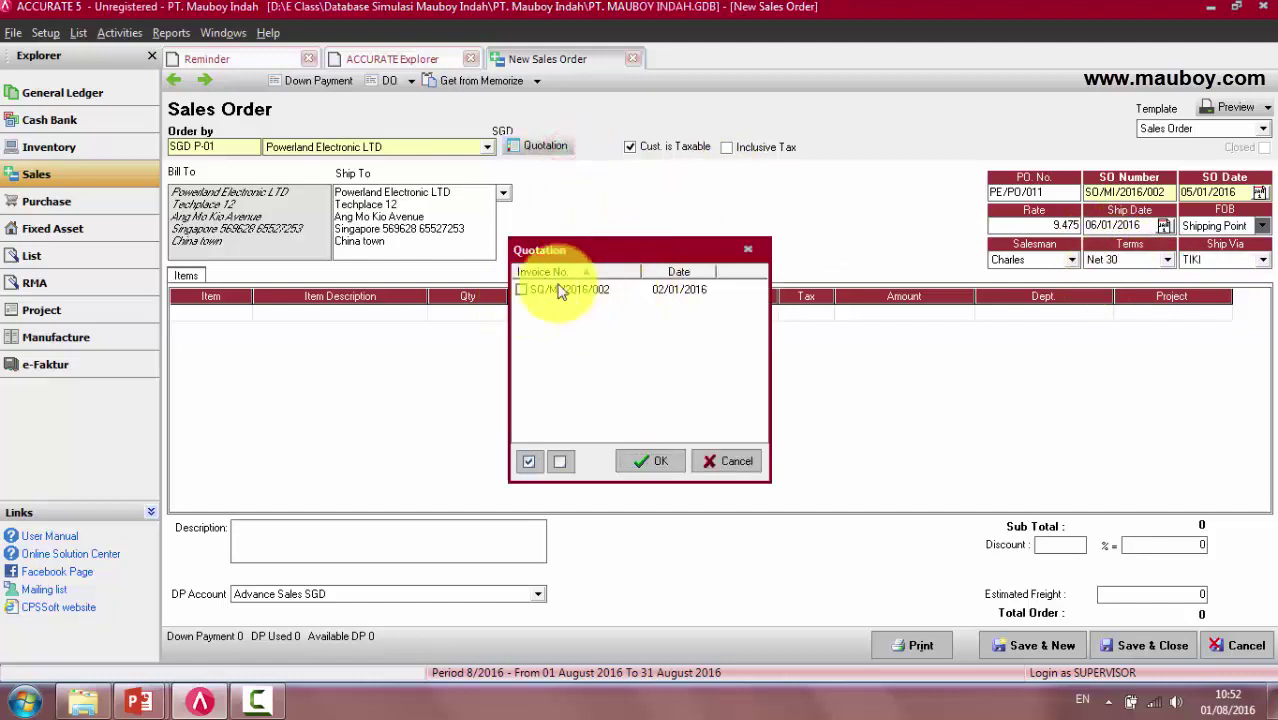
{"action": "left_click", "coordinate": [521, 289]}
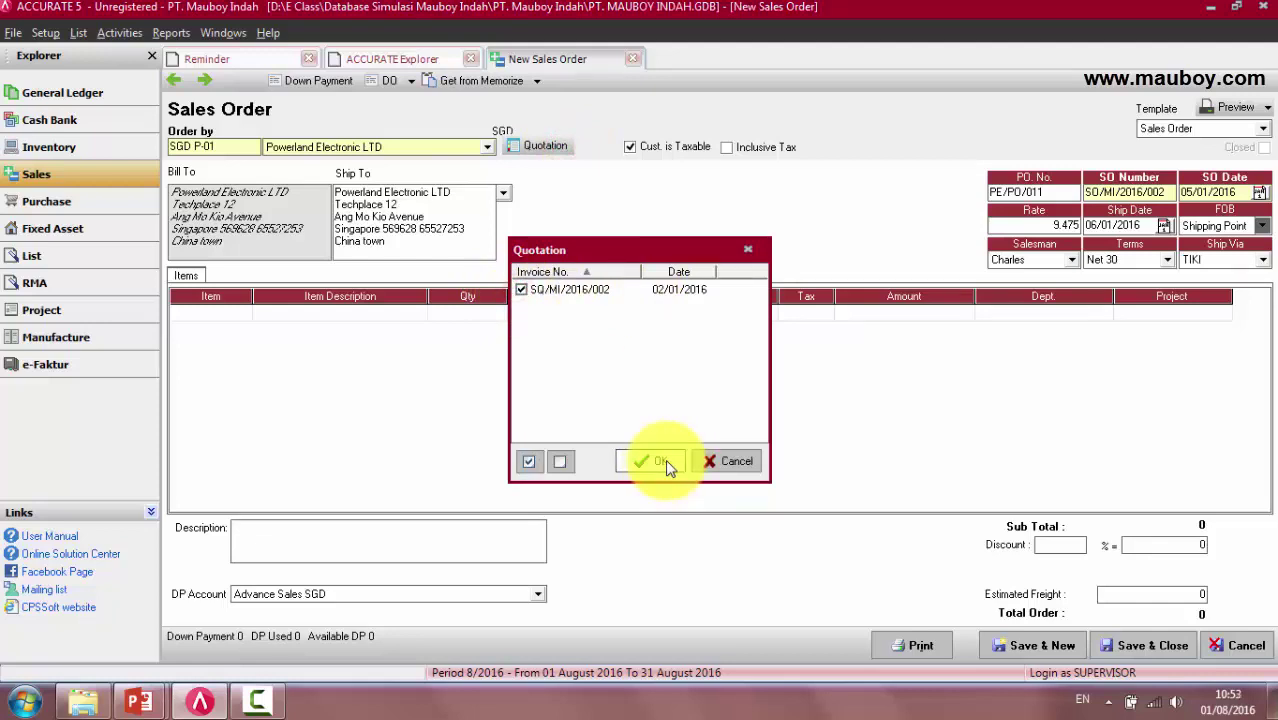
{"action": "left_click", "coordinate": [662, 462]}
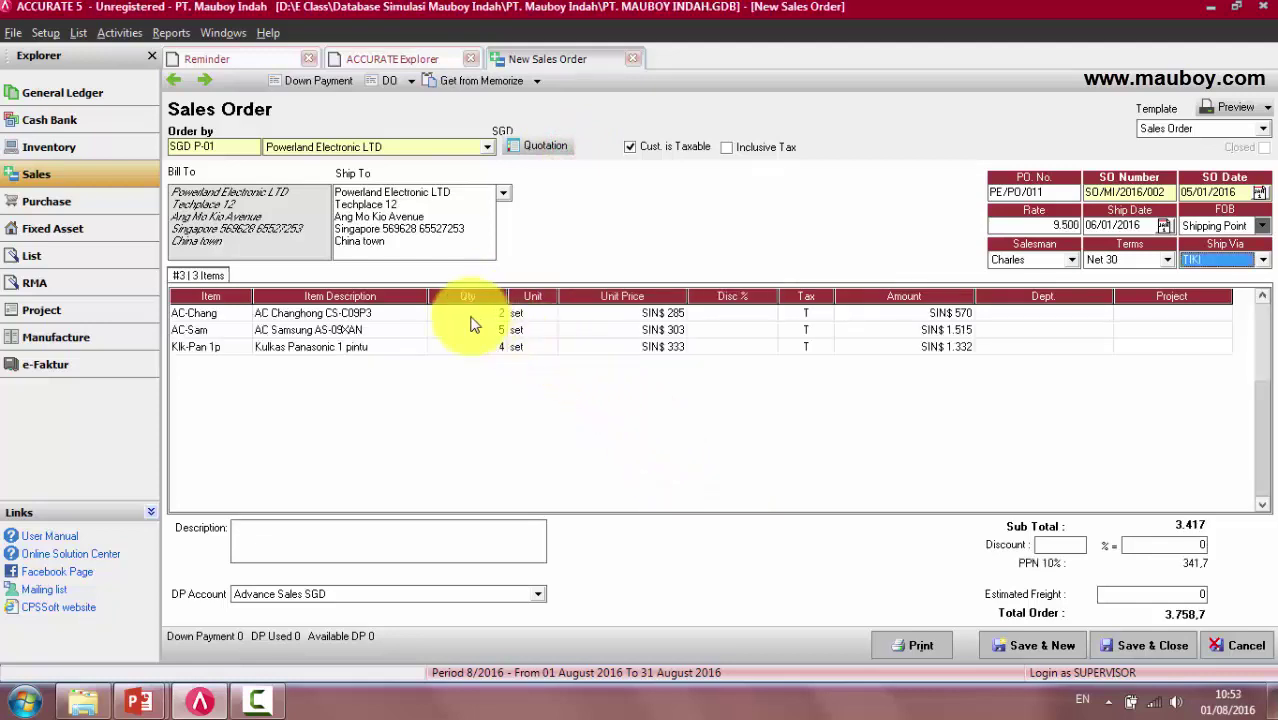
Set the quantity of the AC Changhong CS-C09P3 line to 3
{"action": "left_click", "coordinate": [470, 316]}
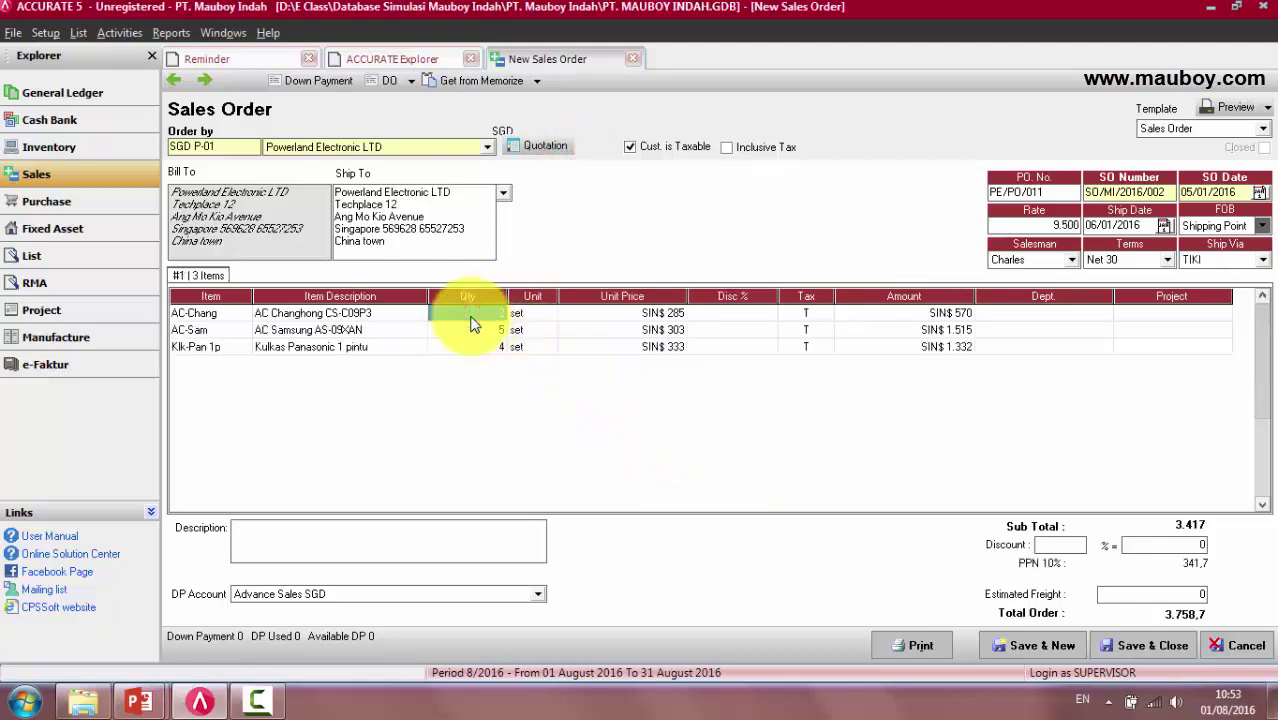
{"action": "key", "text": "alt+Tab"}
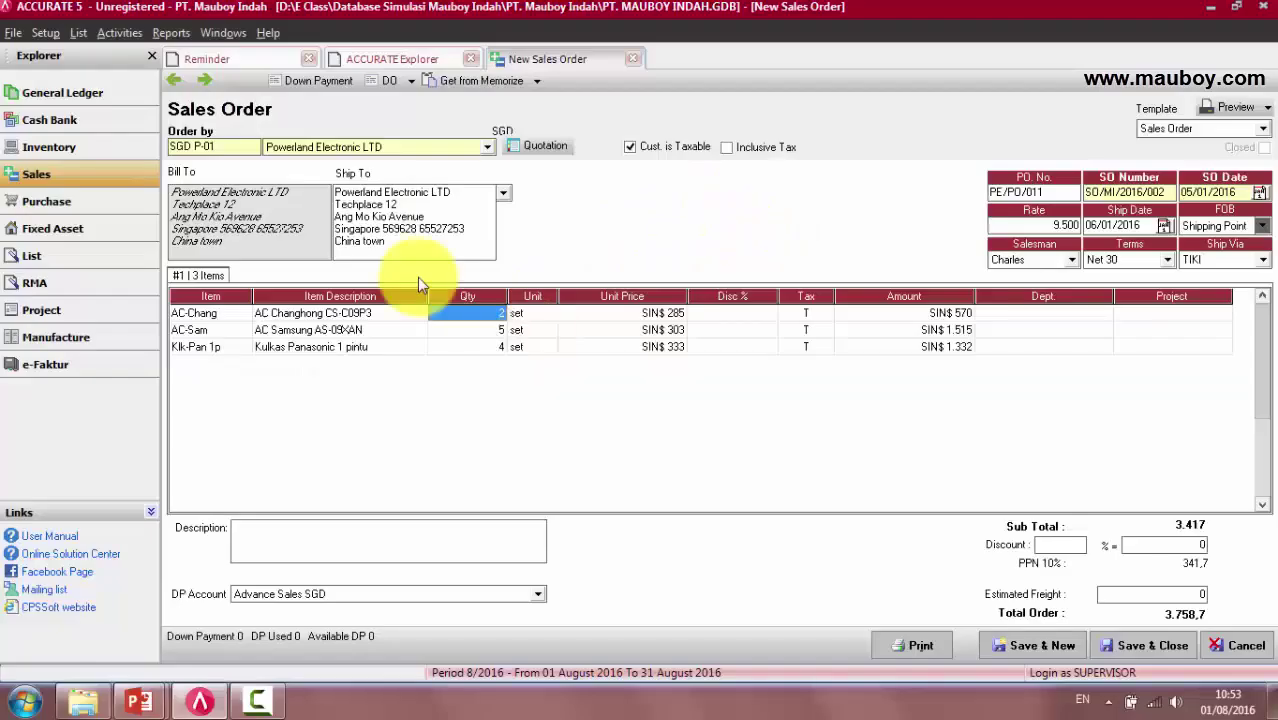
{"action": "left_click", "coordinate": [402, 316]}
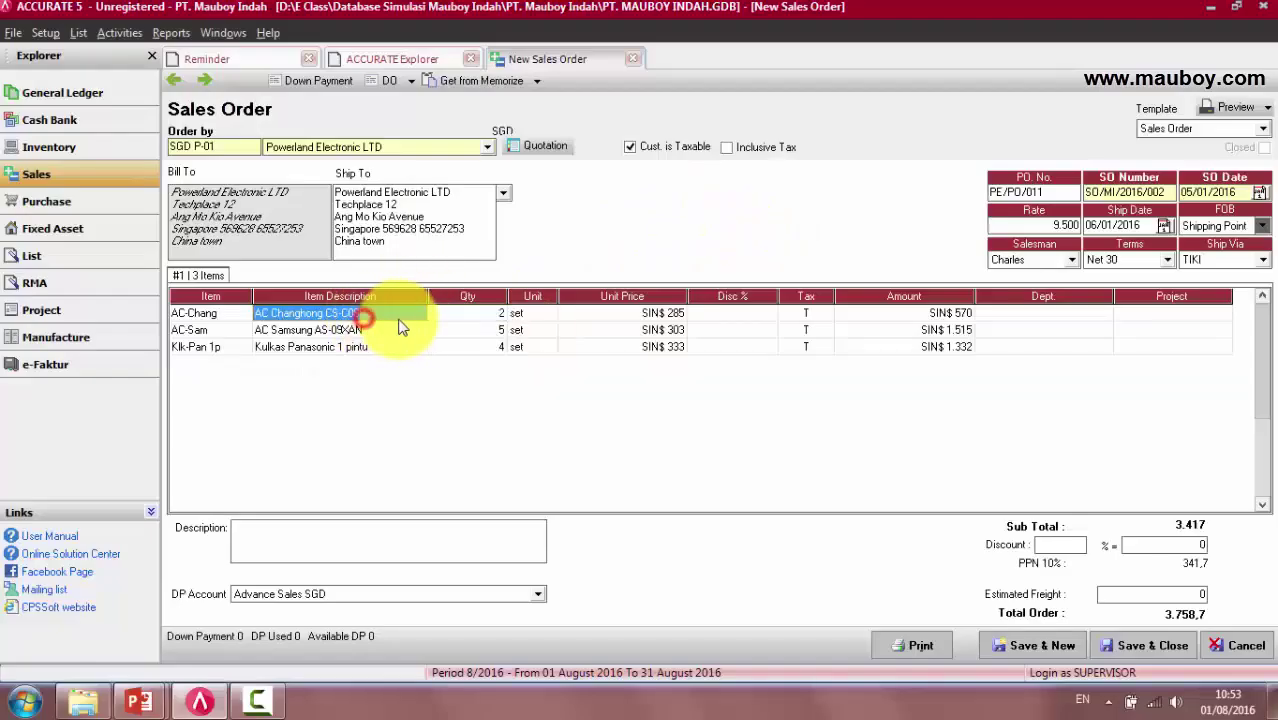
{"action": "left_click", "coordinate": [485, 314]}
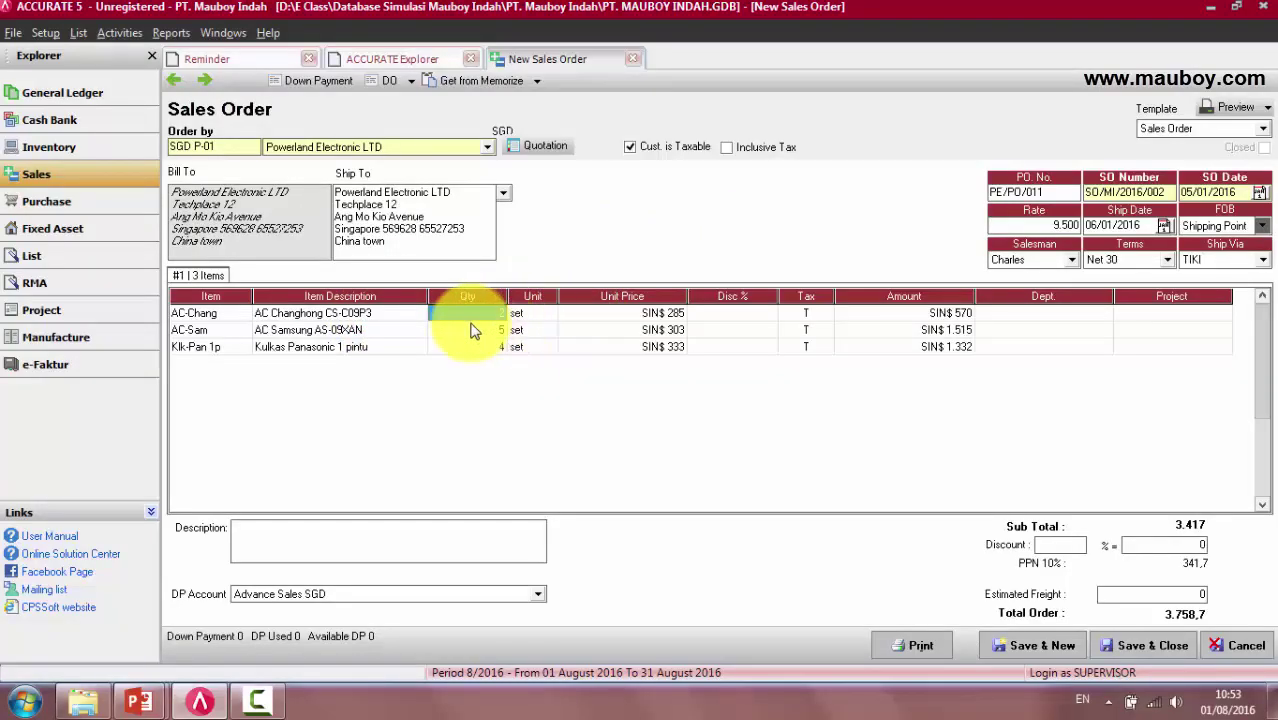
{"action": "left_click", "coordinate": [473, 314]}
{"action": "type", "text": "3"}
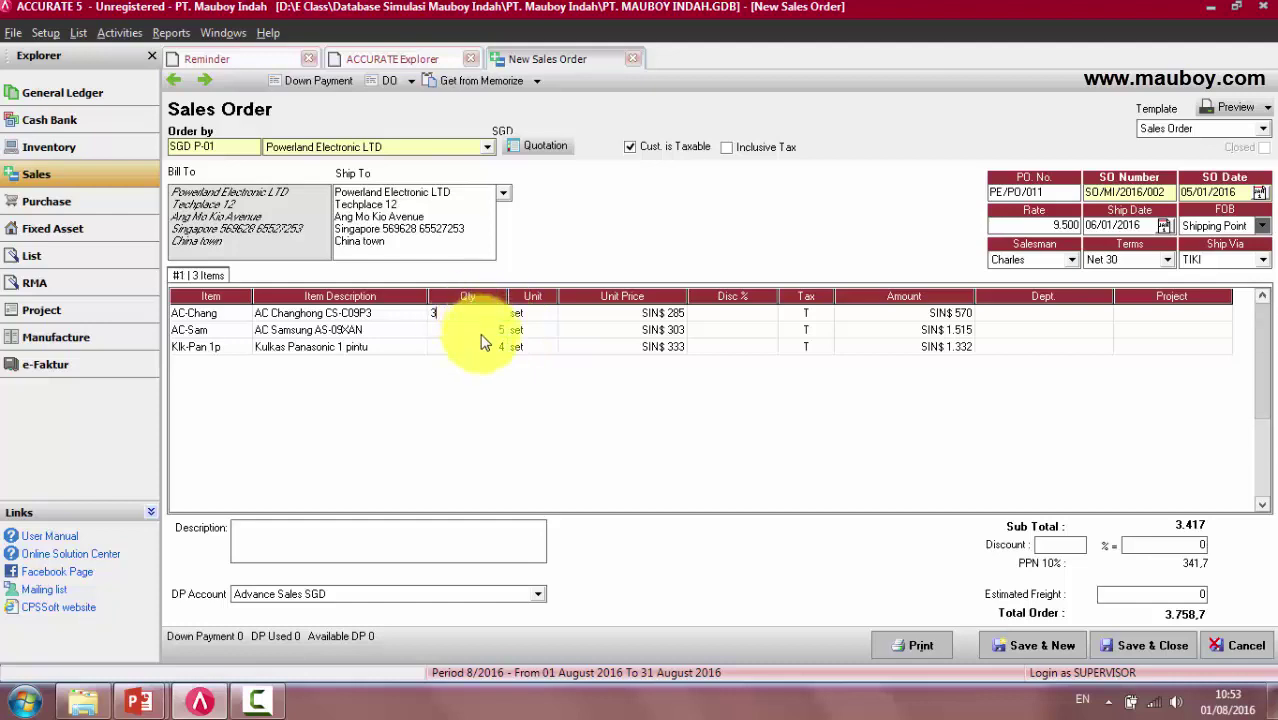
{"action": "left_click", "coordinate": [481, 334]}
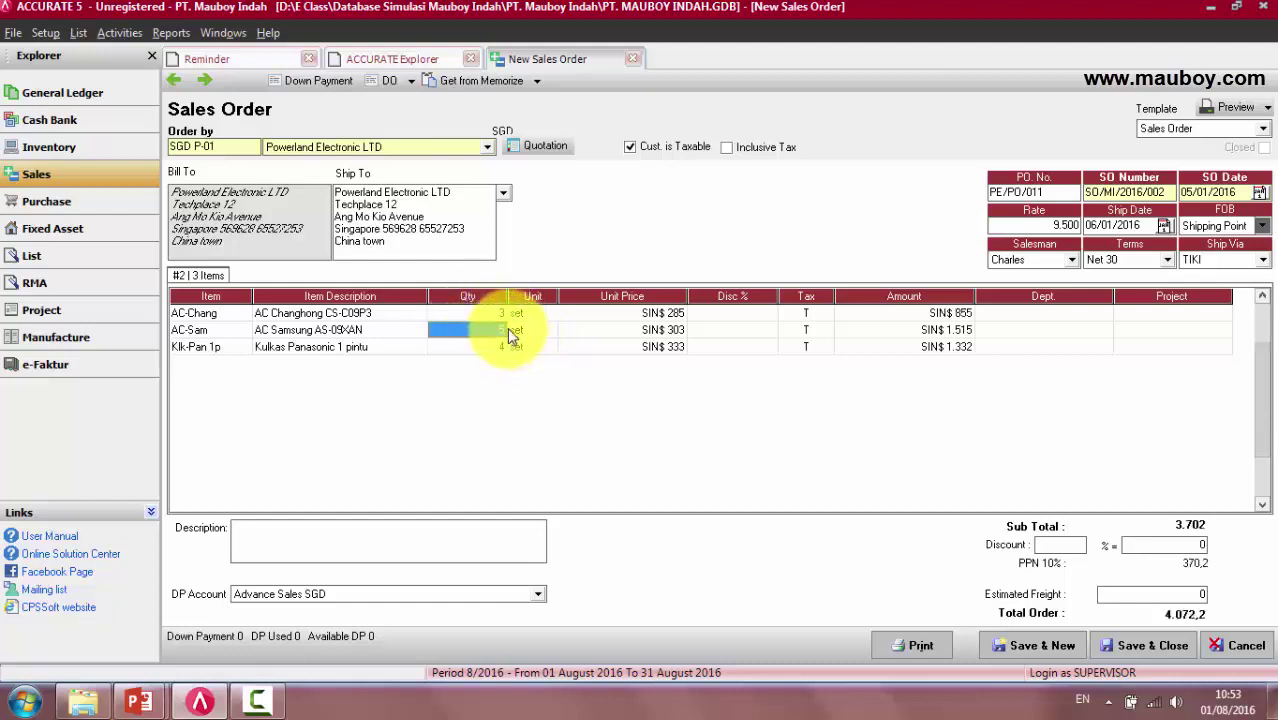
Set the quantity of the AC Samsung AS-09XAN line to 4
{"action": "left_click", "coordinate": [483, 316]}
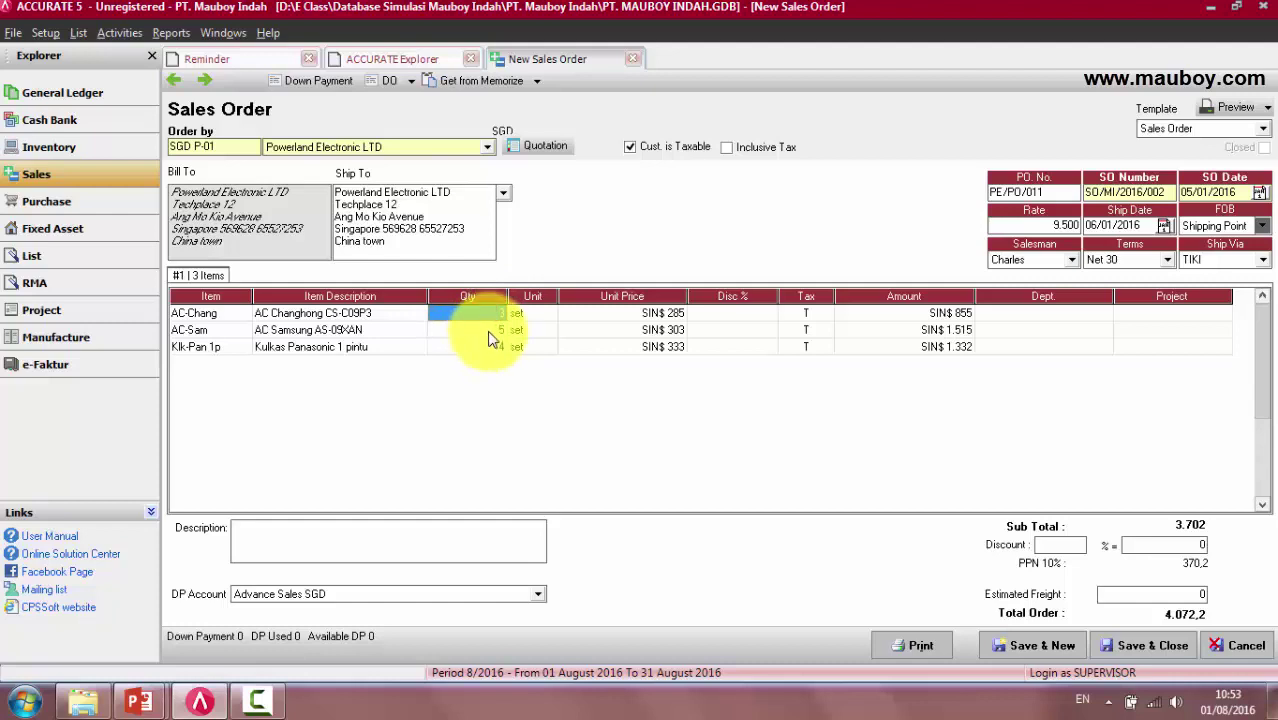
{"action": "left_click", "coordinate": [490, 333]}
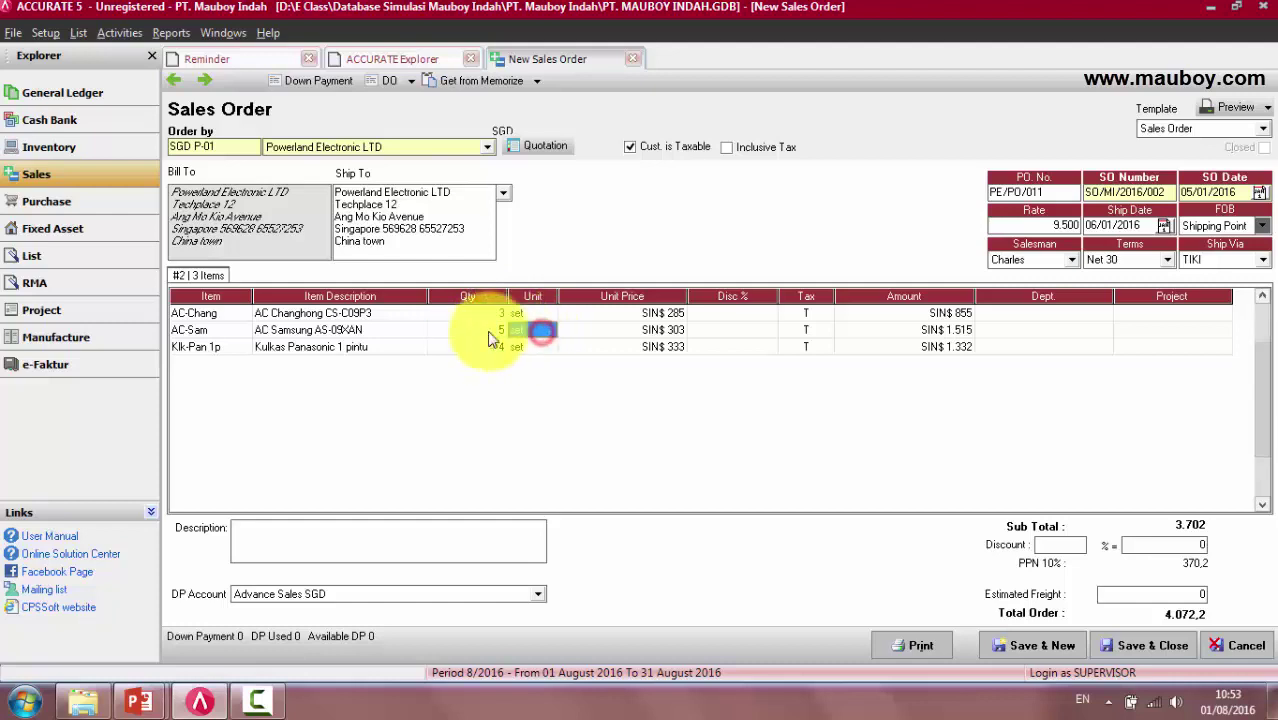
{"action": "left_click", "coordinate": [488, 332]}
{"action": "type", "text": "4"}
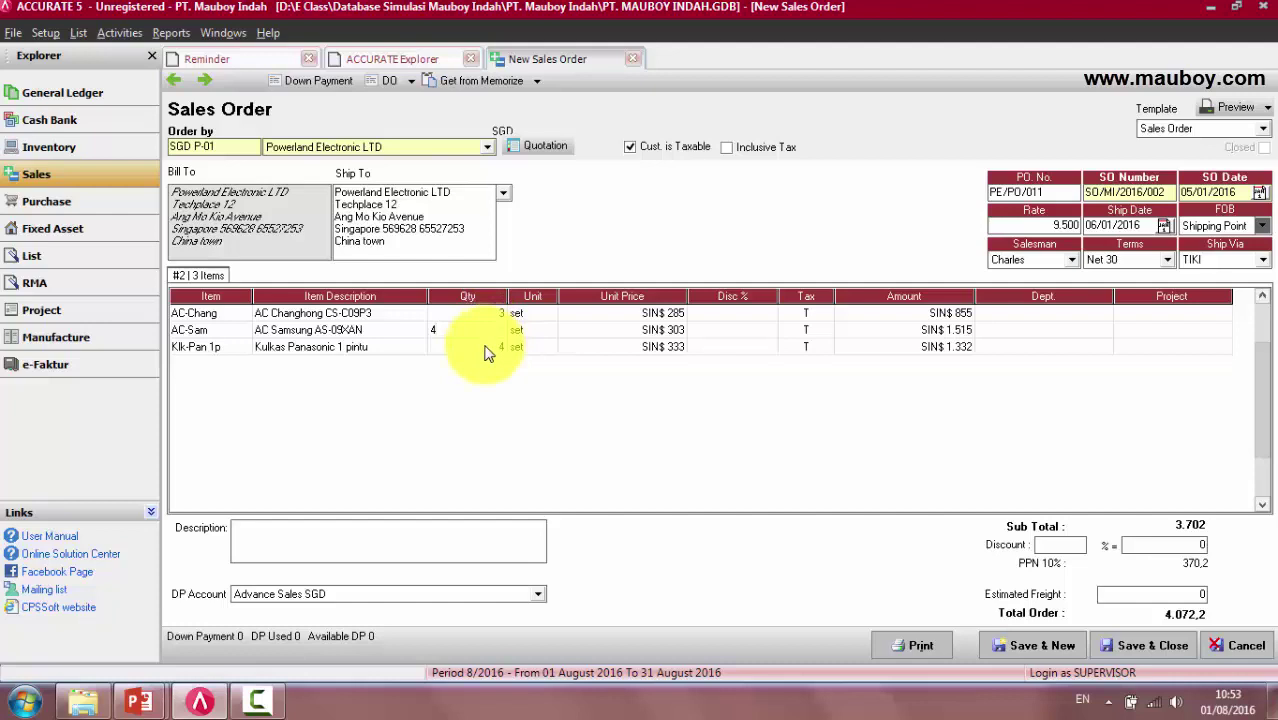
{"action": "left_click", "coordinate": [487, 347]}
Check the quantity and unit of the Kulkas Panasonic 1 pintu line and the unit prices of all three items
{"action": "left_click", "coordinate": [598, 347]}
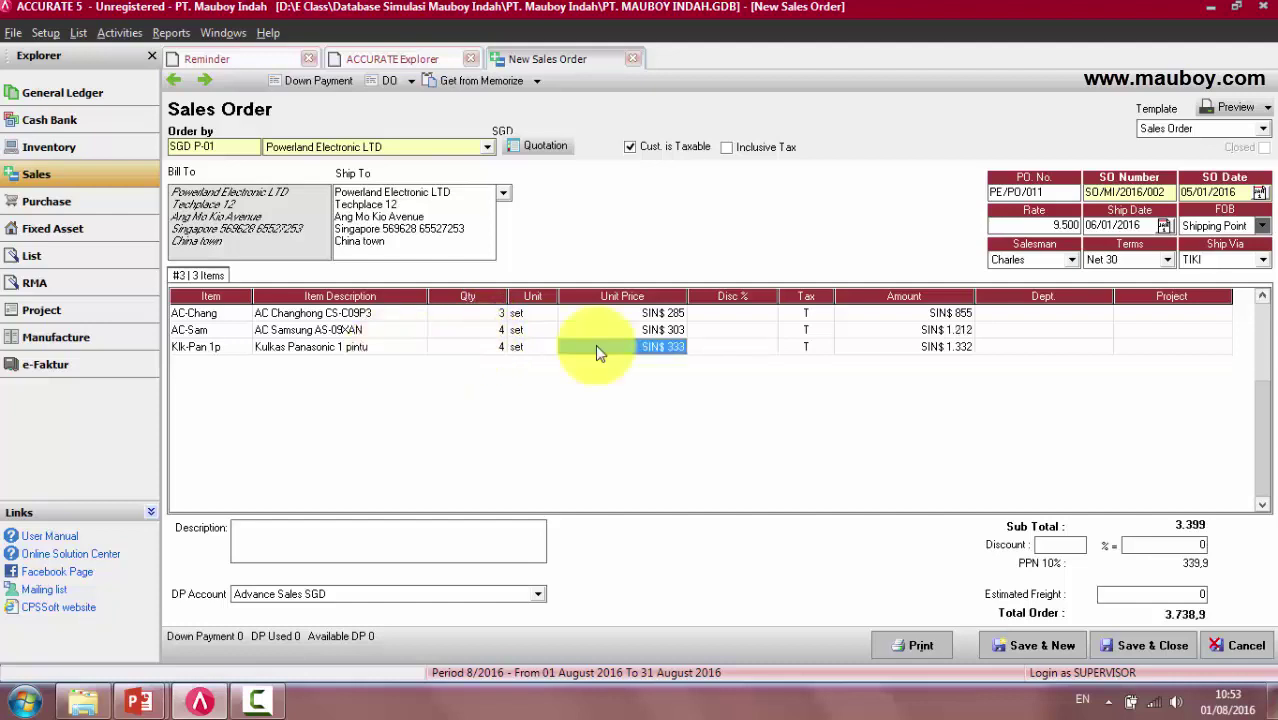
{"action": "left_click", "coordinate": [486, 347]}
{"action": "left_click", "coordinate": [545, 348]}
{"action": "left_click", "coordinate": [645, 347]}
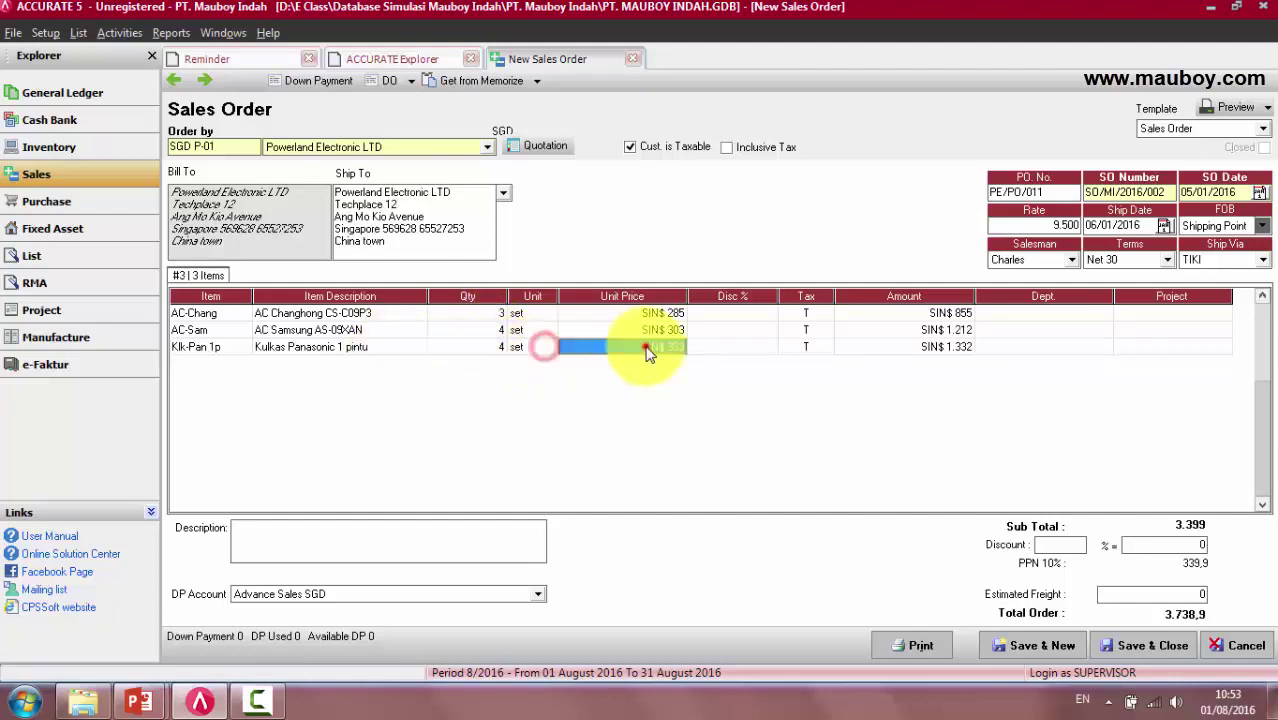
{"action": "left_click", "coordinate": [650, 313]}
{"action": "left_click", "coordinate": [650, 330]}
{"action": "key", "text": "Down"}
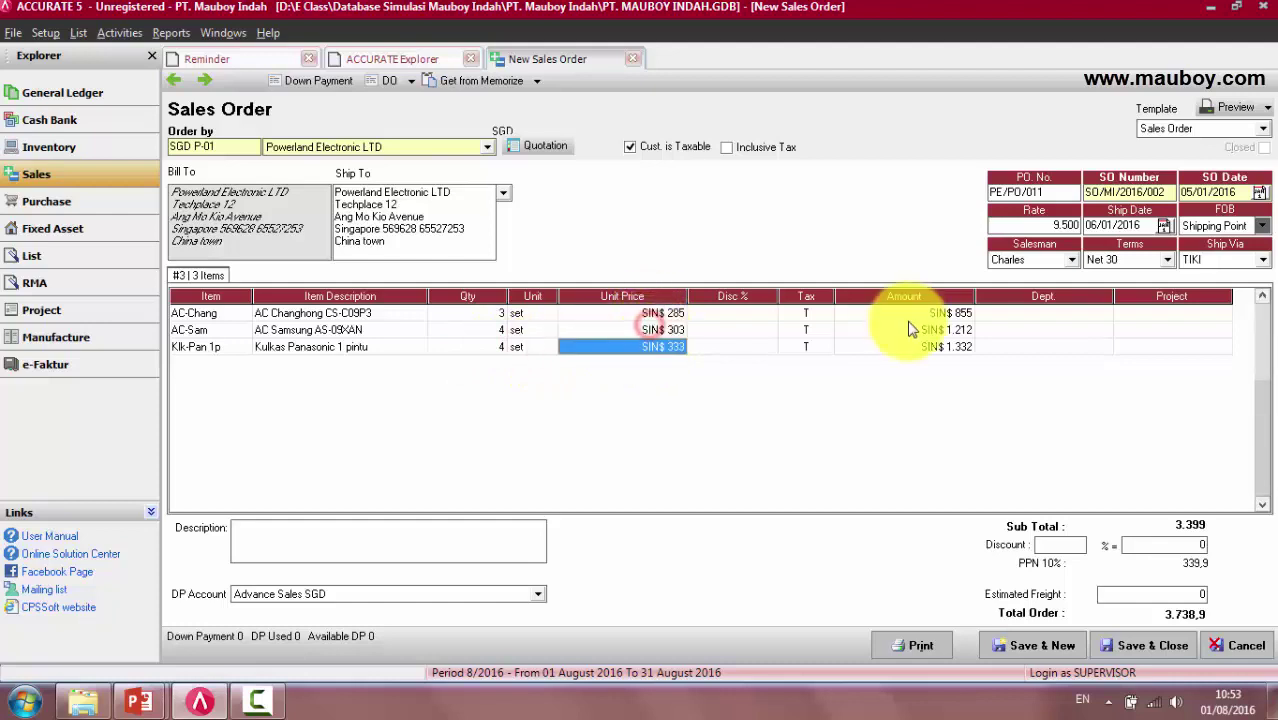
{"action": "left_click", "coordinate": [610, 314]}
{"action": "left_click", "coordinate": [630, 342]}
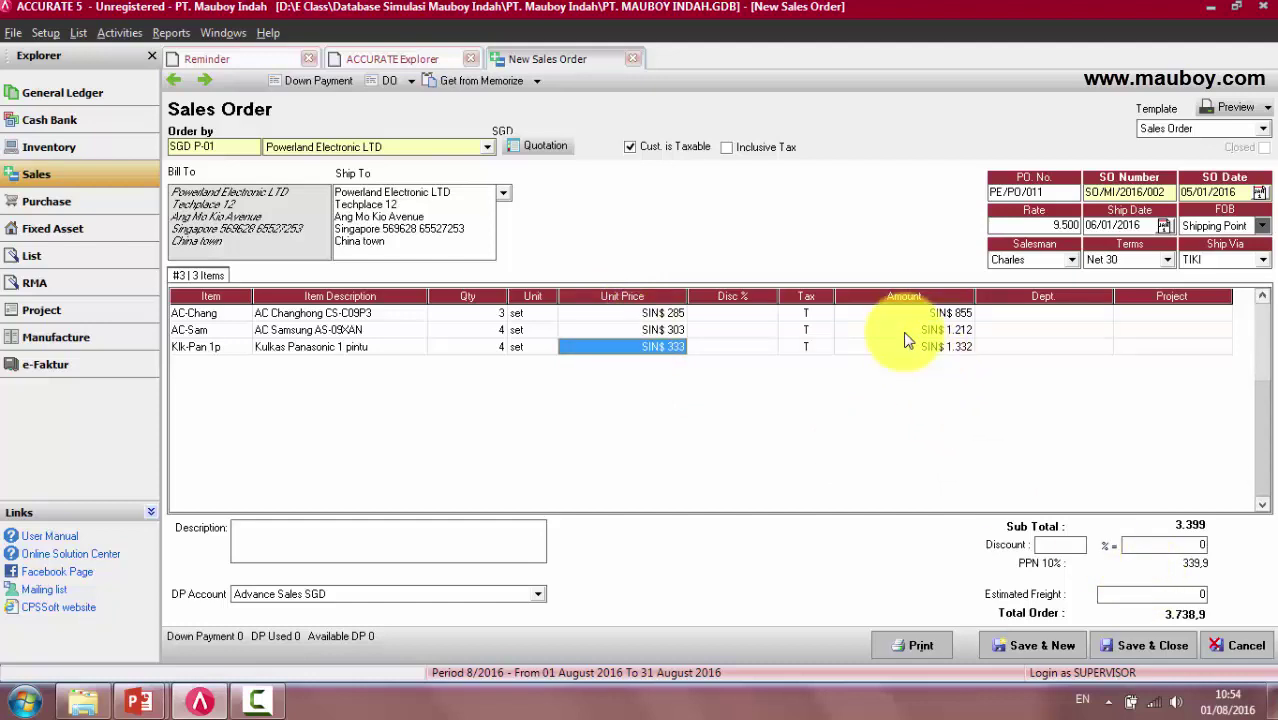
Set the order's estimated freight to 50
{"action": "left_click", "coordinate": [1162, 595]}
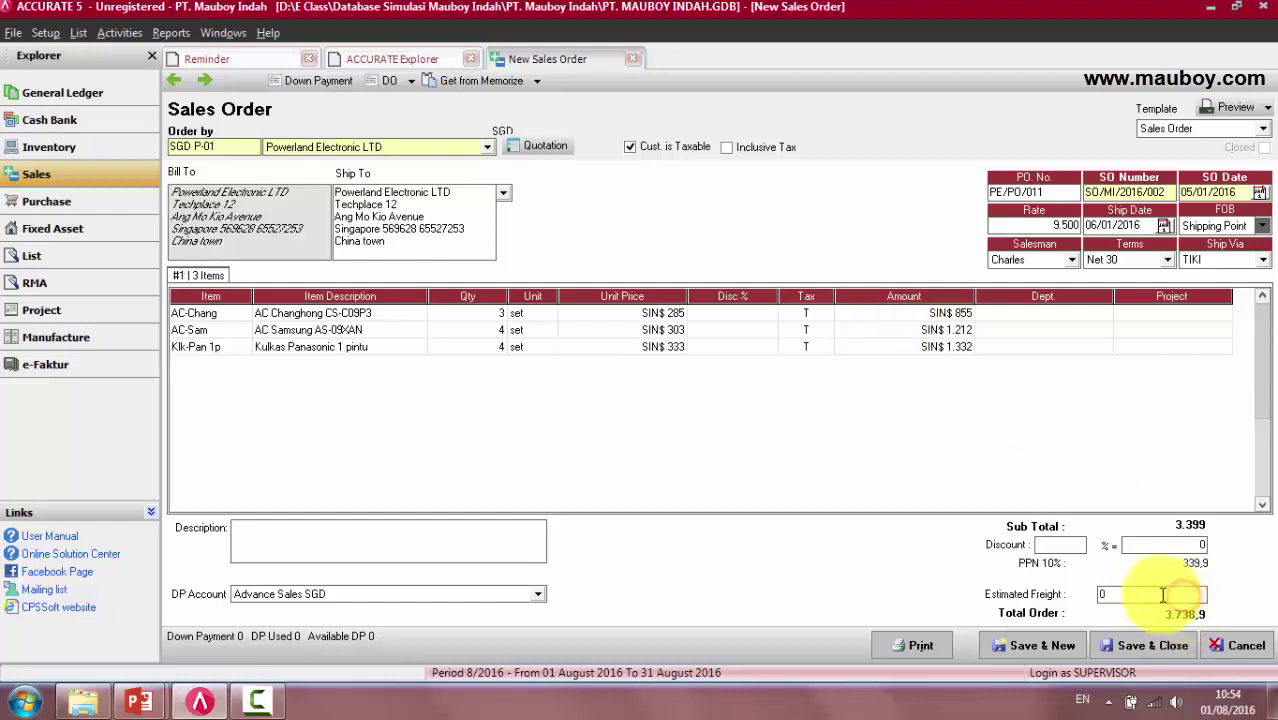
{"action": "double_click", "coordinate": [1162, 595]}
{"action": "type", "text": "50"}
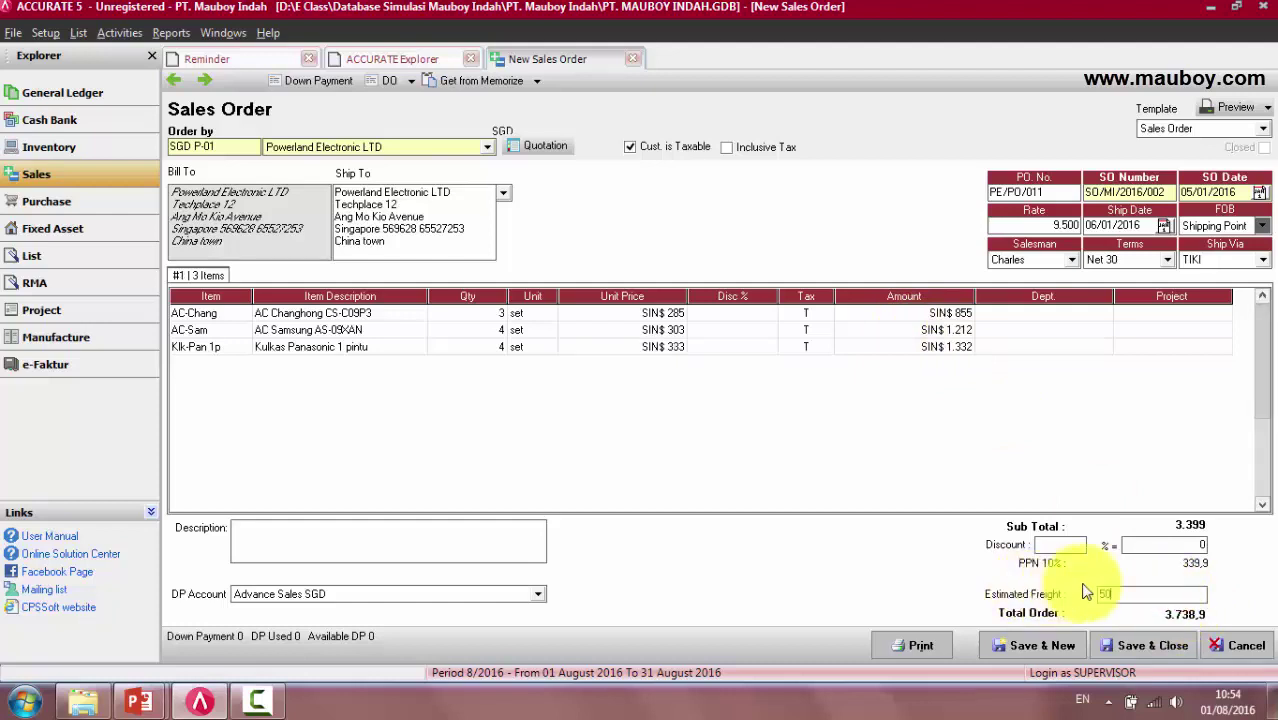
{"action": "double_click", "coordinate": [1136, 595]}
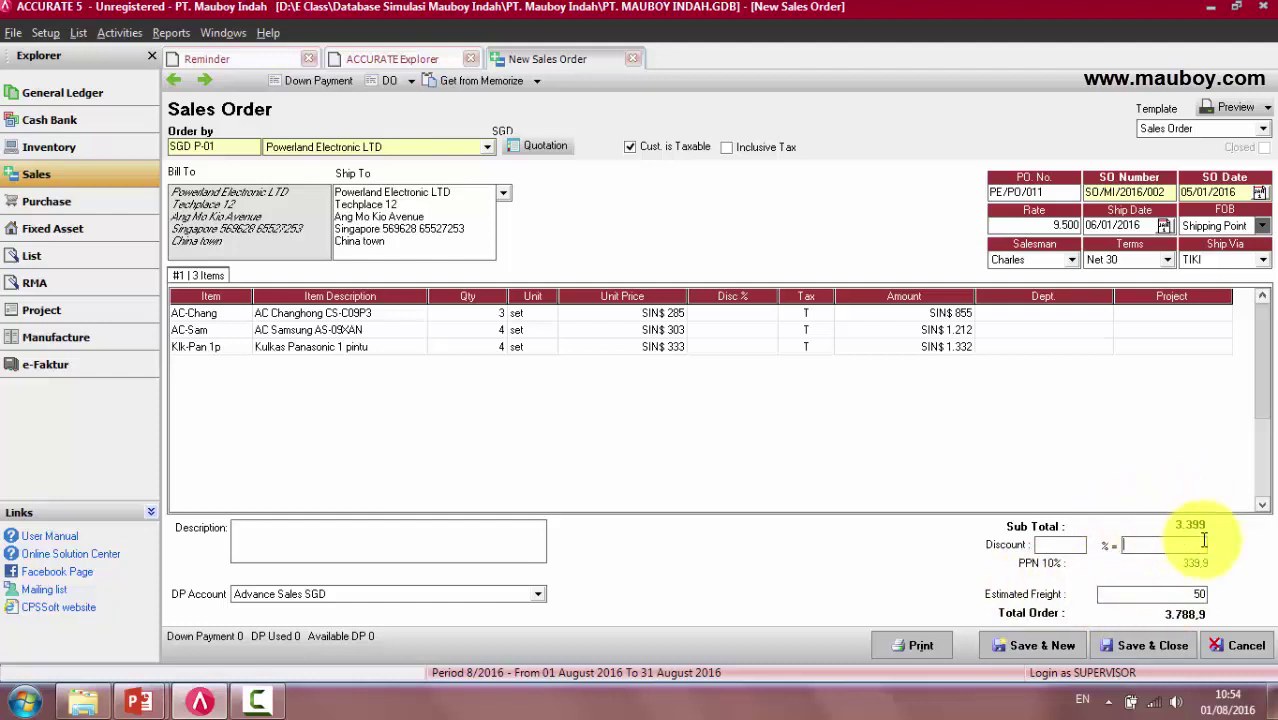
{"action": "left_click", "coordinate": [1160, 548]}
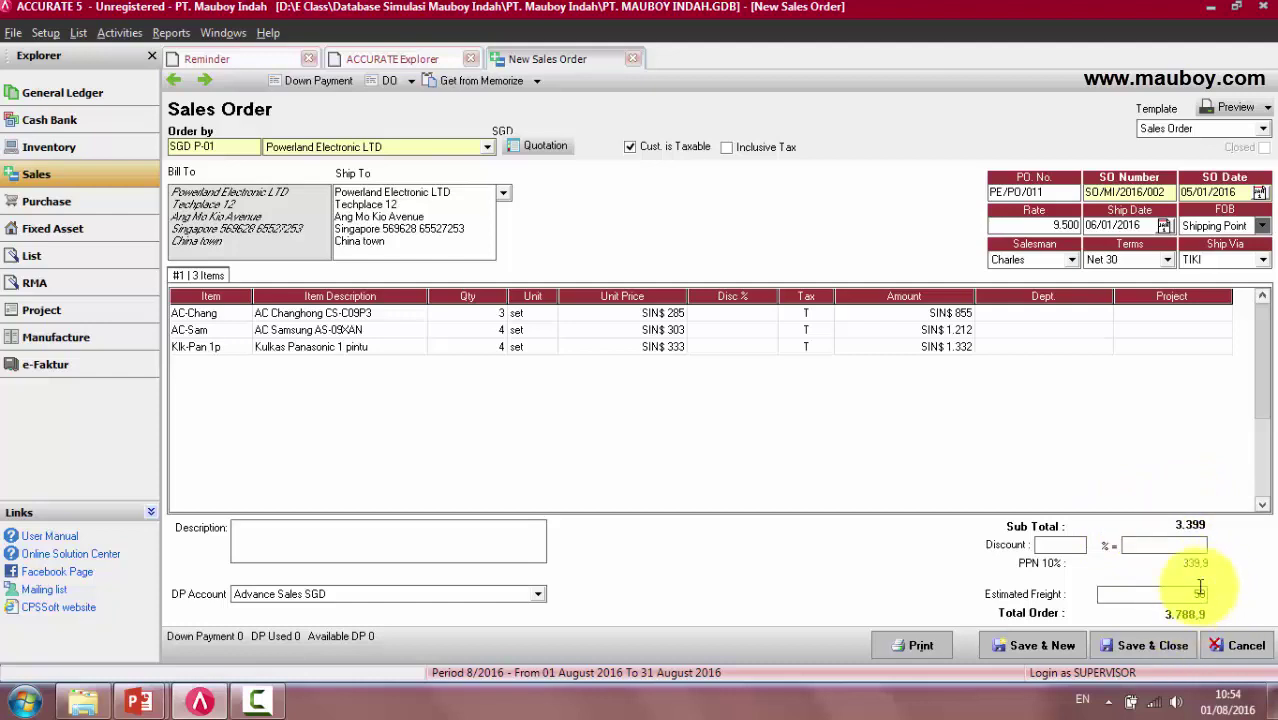
Enter the order description "Sales Order dengan Freight" and preview the printed sales order
{"action": "left_click", "coordinate": [471, 545]}
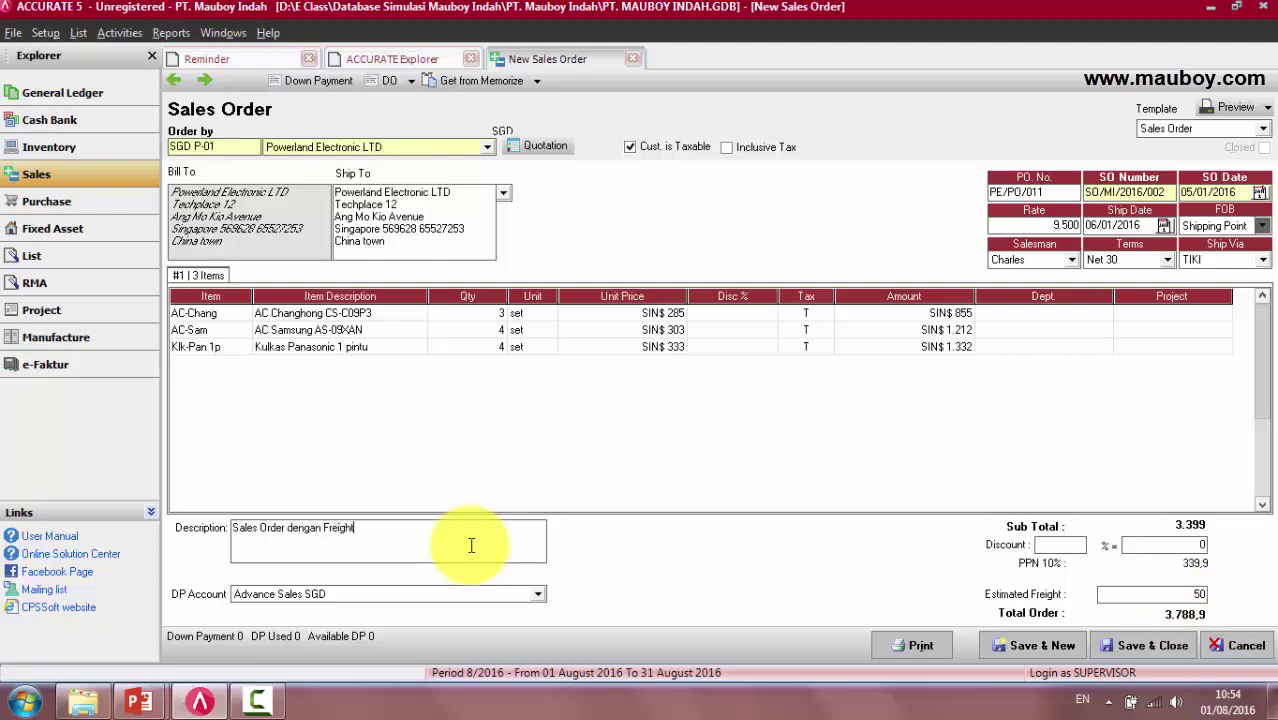
{"action": "left_click", "coordinate": [1232, 108]}
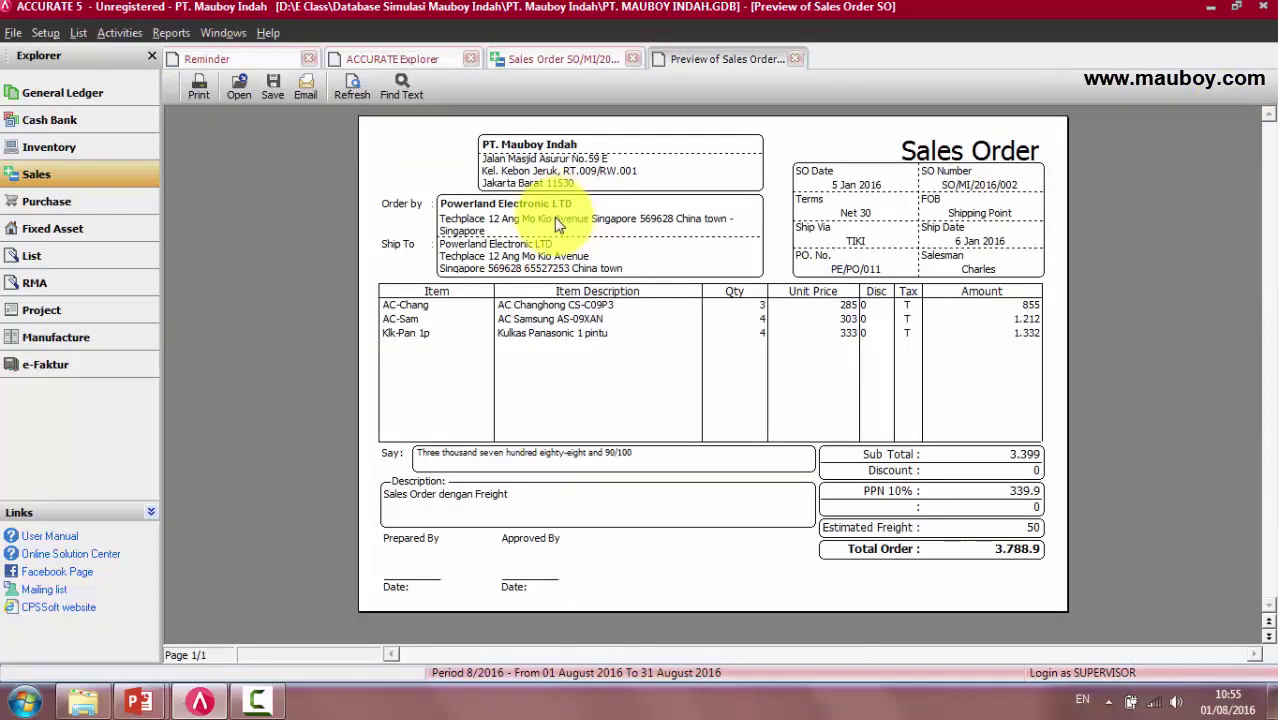
{"action": "left_click", "coordinate": [796, 61]}
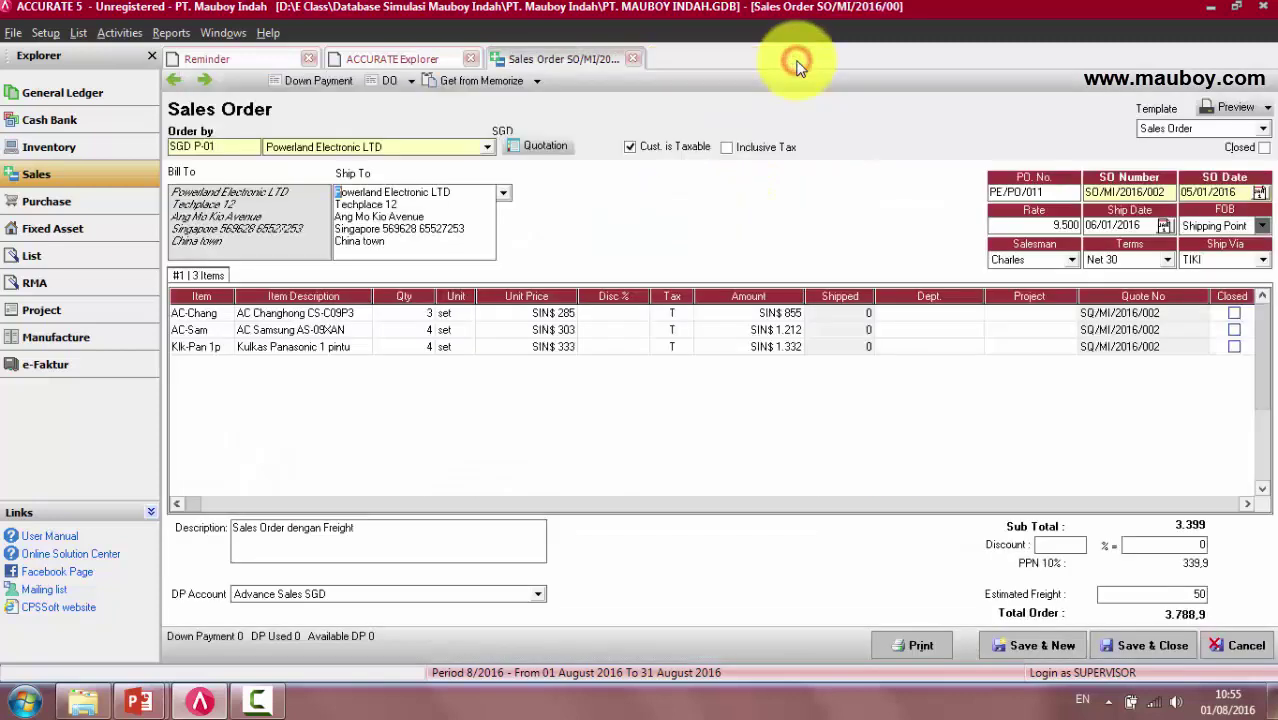
Check the shipped quantity and quote number of the first item, and narrow the Project column to fit the Closed column
{"action": "left_click", "coordinate": [848, 314]}
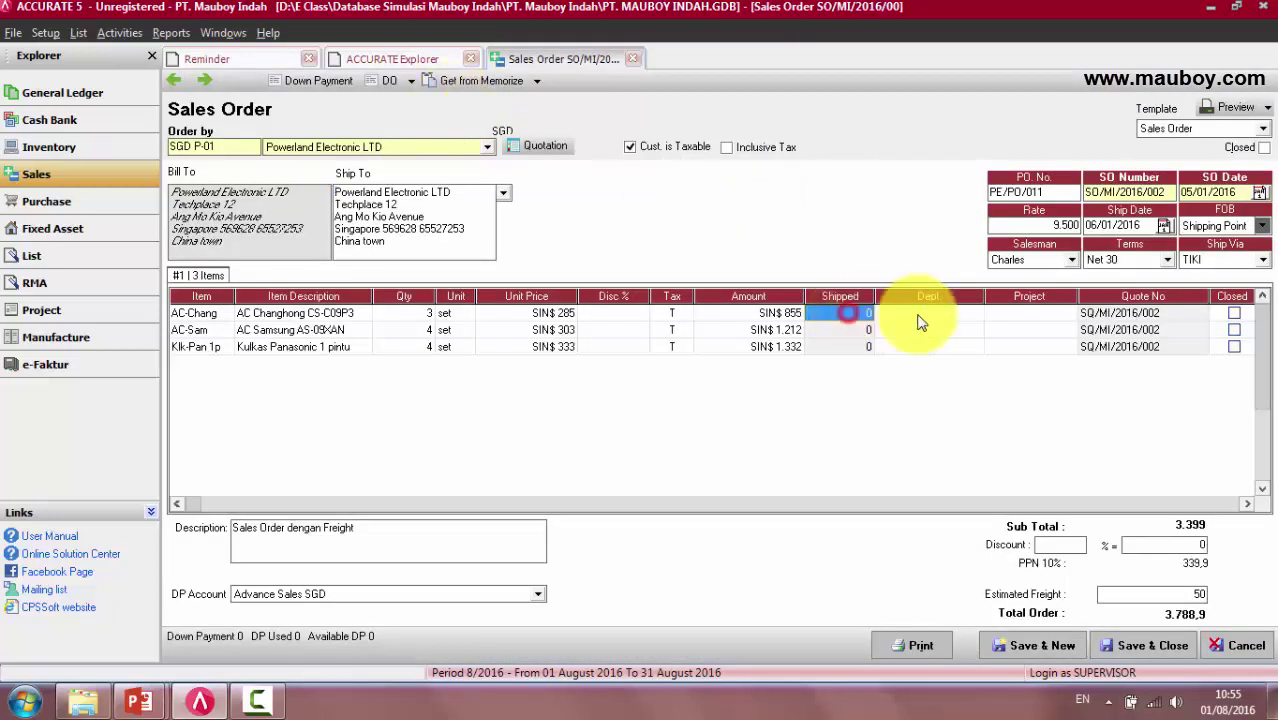
{"action": "left_click", "coordinate": [1133, 314]}
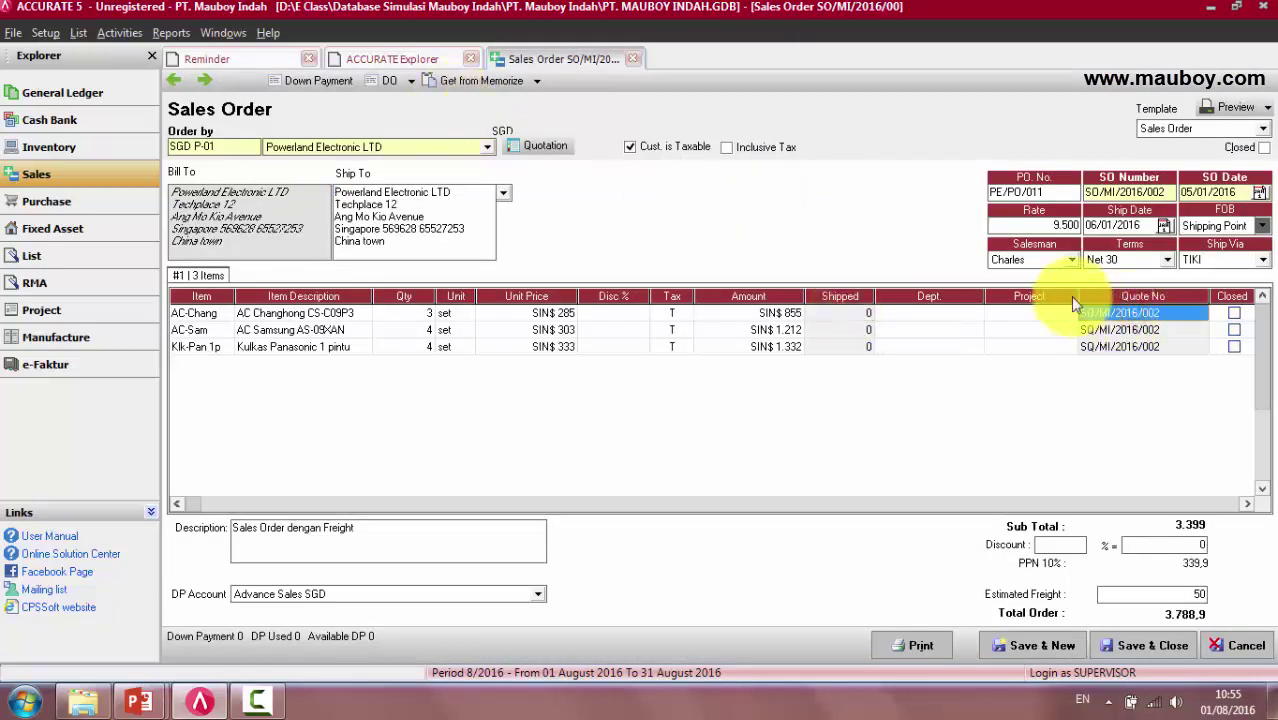
{"action": "left_click_drag", "start_coordinate": [1079, 296], "coordinate": [1038, 296]}
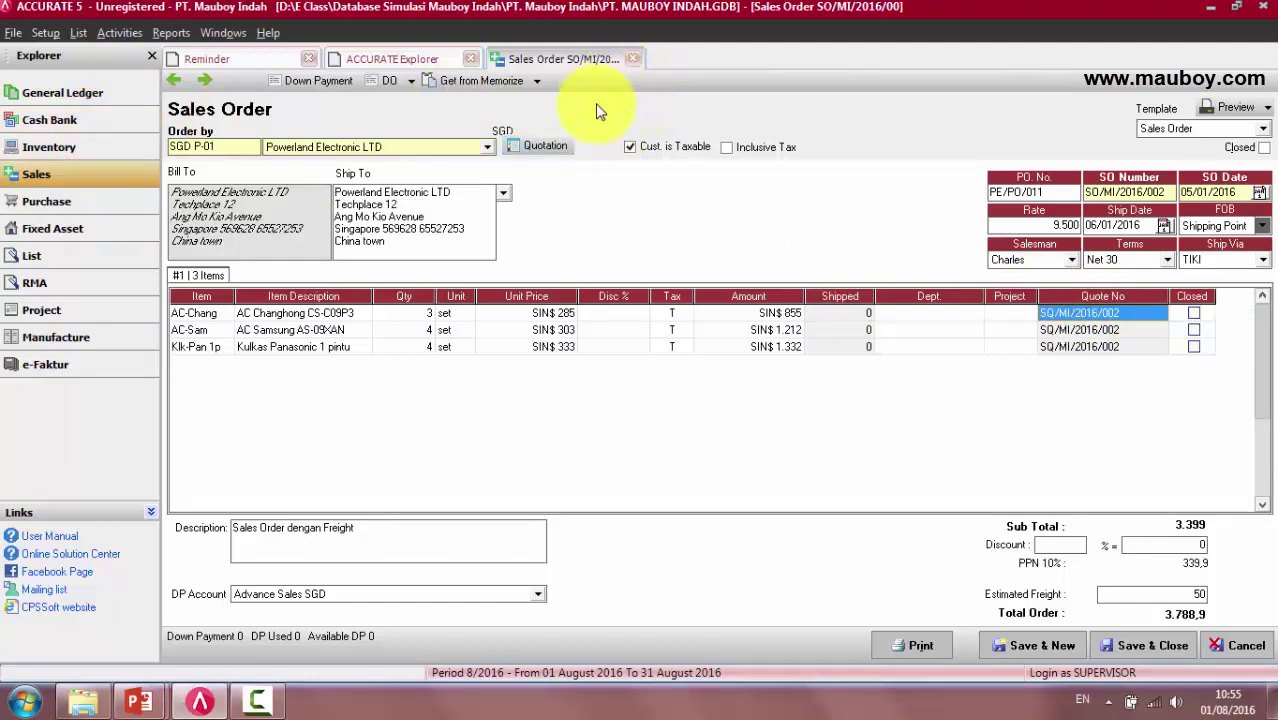
Open the sales quotation list, including Proceeded and Closed quotations and without the date filter
{"action": "left_click", "coordinate": [73, 34]}
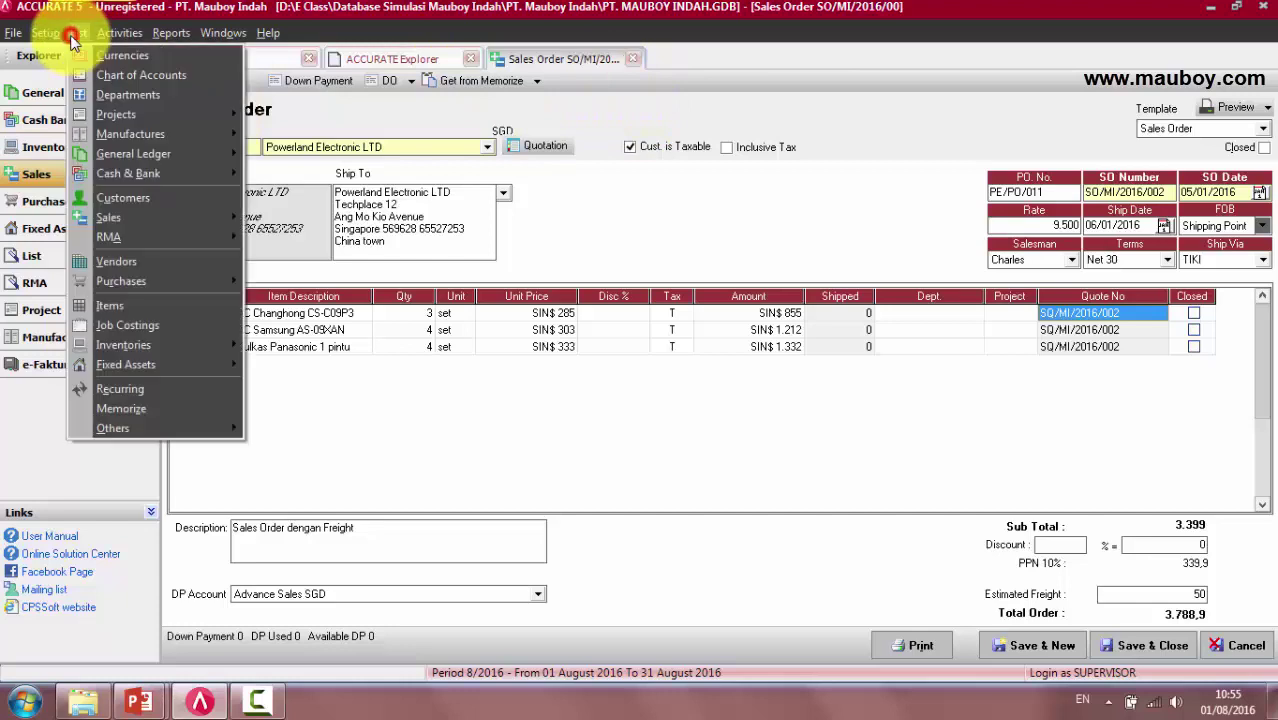
{"action": "left_click", "coordinate": [184, 220]}
{"action": "left_click", "coordinate": [311, 217]}
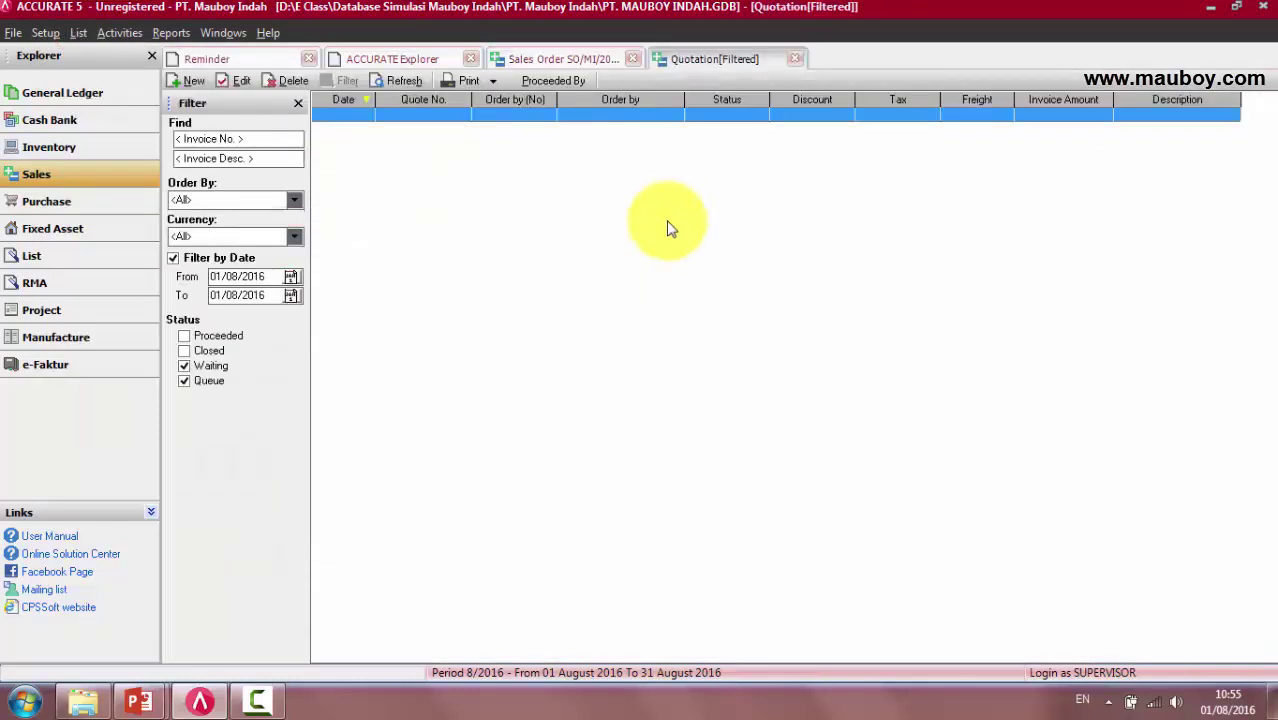
{"action": "left_click", "coordinate": [184, 336]}
{"action": "left_click", "coordinate": [184, 351]}
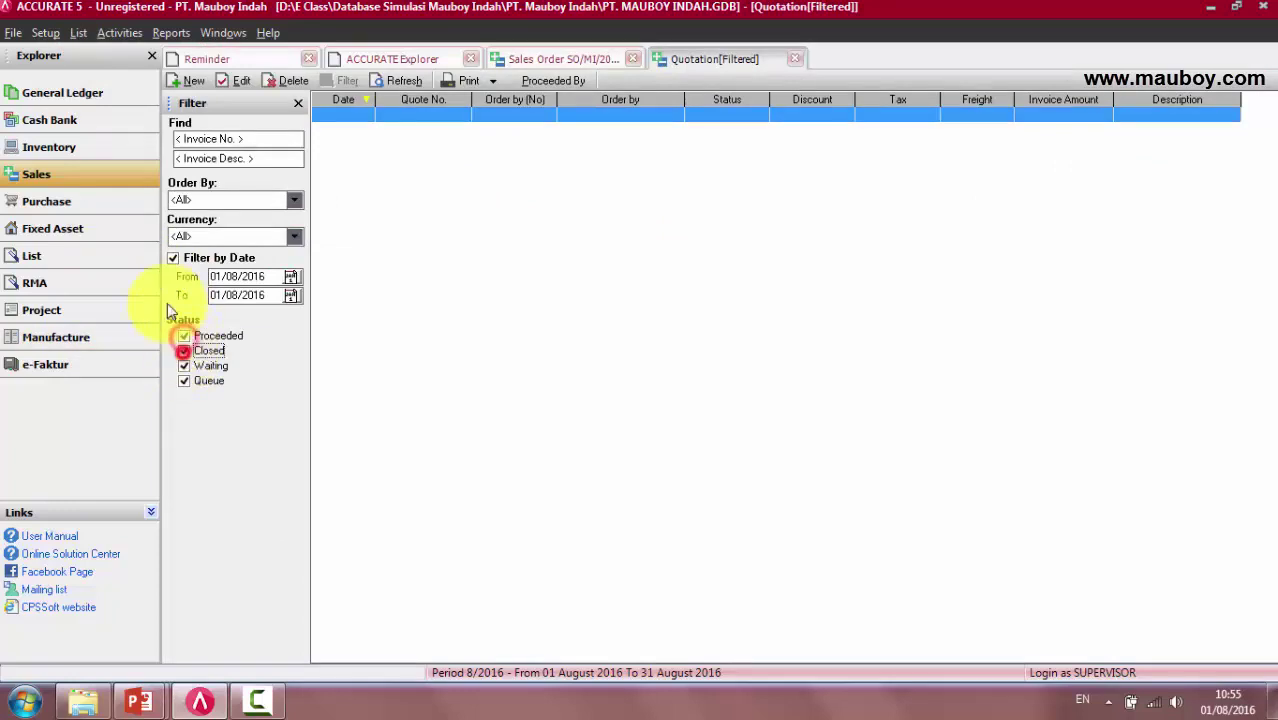
{"action": "left_click", "coordinate": [173, 259]}
Compare the quotation list with and without the Proceeded and Closed statuses, ending with both included
{"action": "left_click", "coordinate": [184, 293]}
{"action": "left_click", "coordinate": [184, 308]}
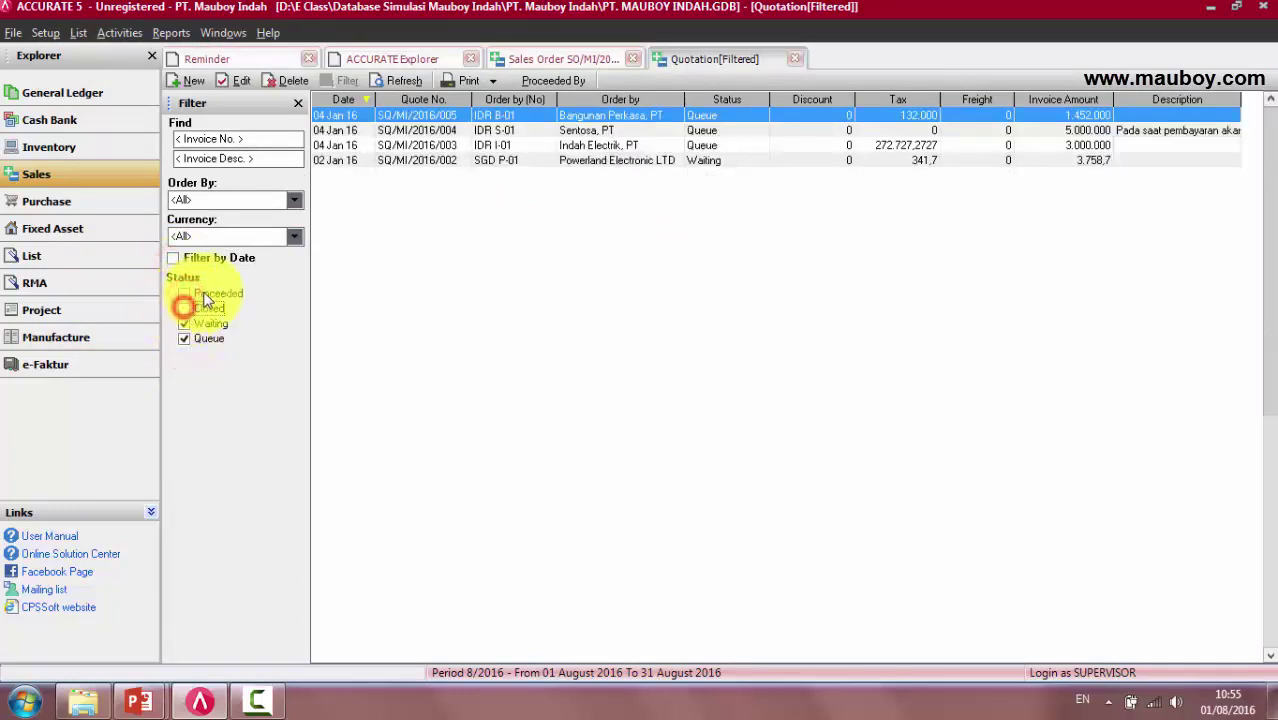
{"action": "left_click", "coordinate": [184, 293]}
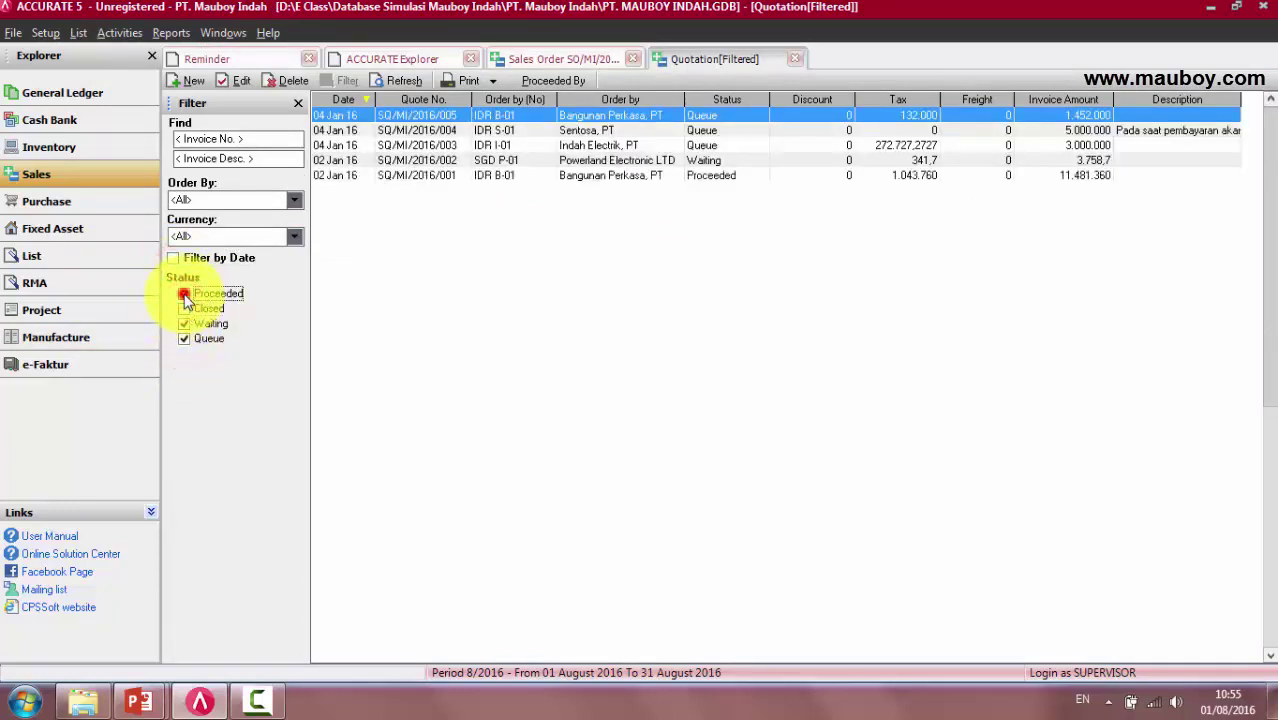
{"action": "left_click", "coordinate": [184, 293]}
{"action": "left_click", "coordinate": [184, 293]}
{"action": "left_click", "coordinate": [184, 293]}
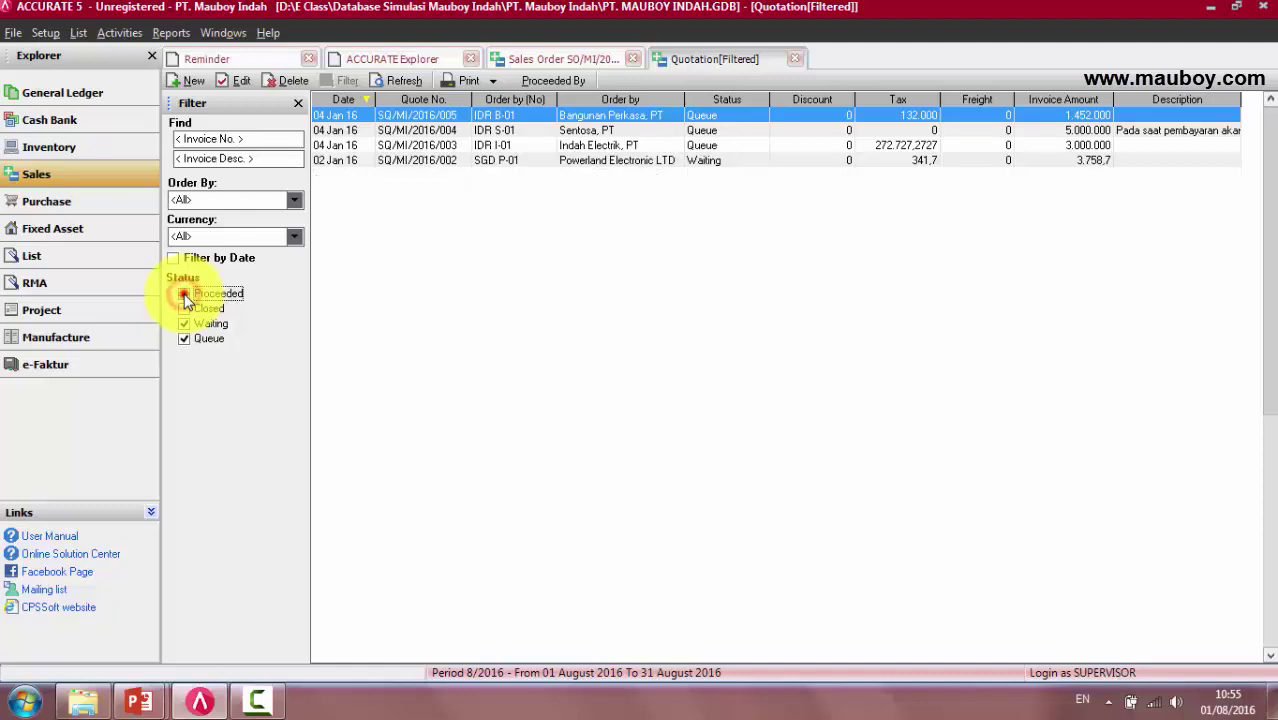
{"action": "left_click", "coordinate": [184, 294]}
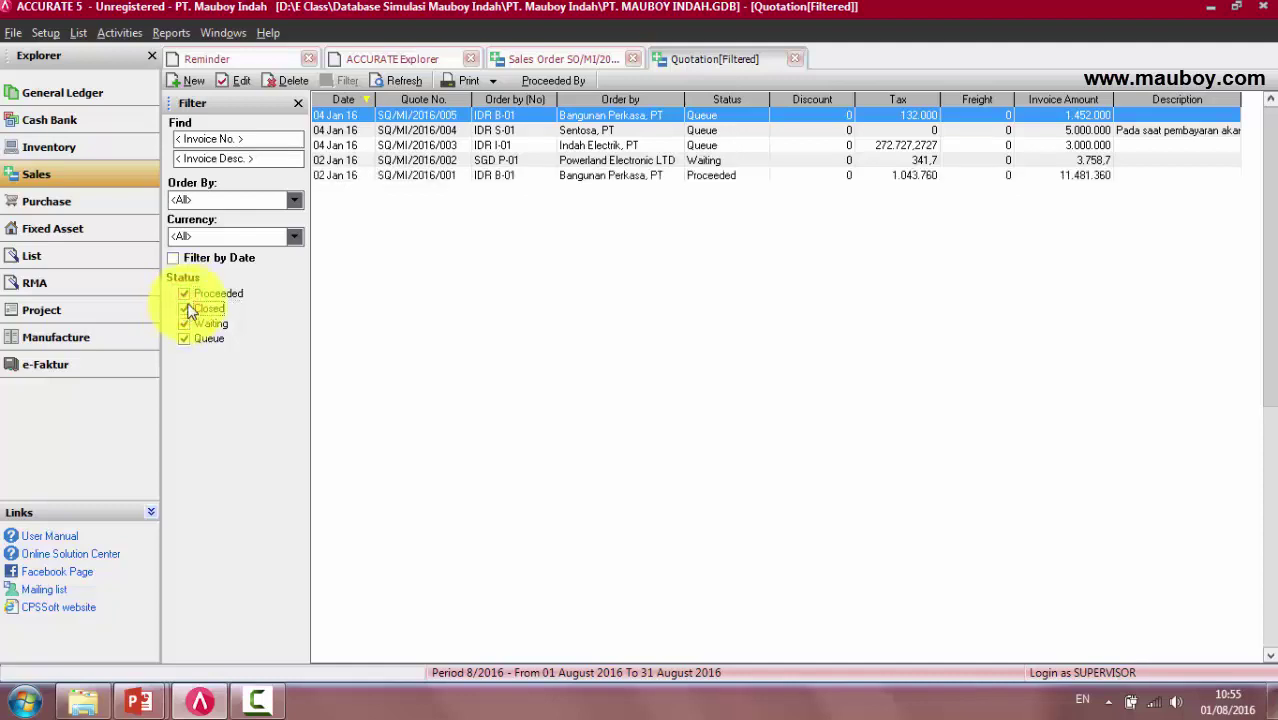
Open the Waiting quotation of Powerland Electronic LTD and check the proceeded quantities and closed marks of its items
{"action": "left_click", "coordinate": [727, 176]}
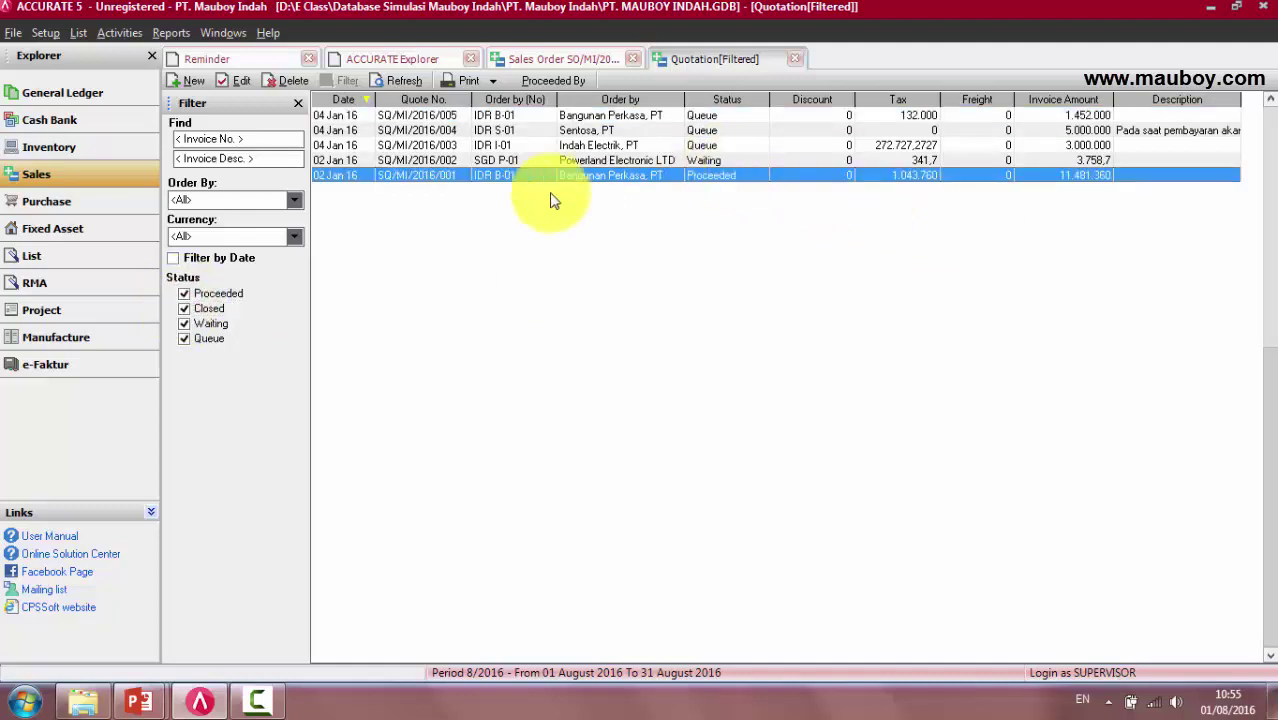
{"action": "left_click", "coordinate": [704, 162]}
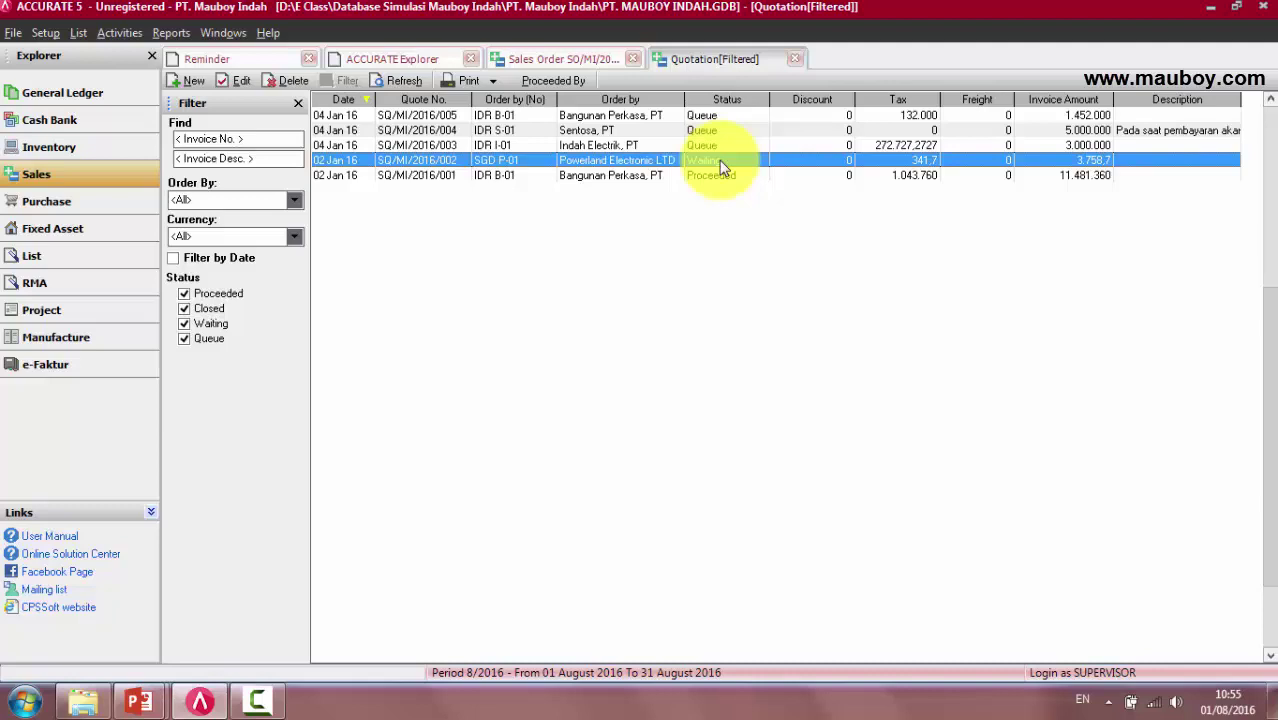
{"action": "double_click", "coordinate": [720, 162]}
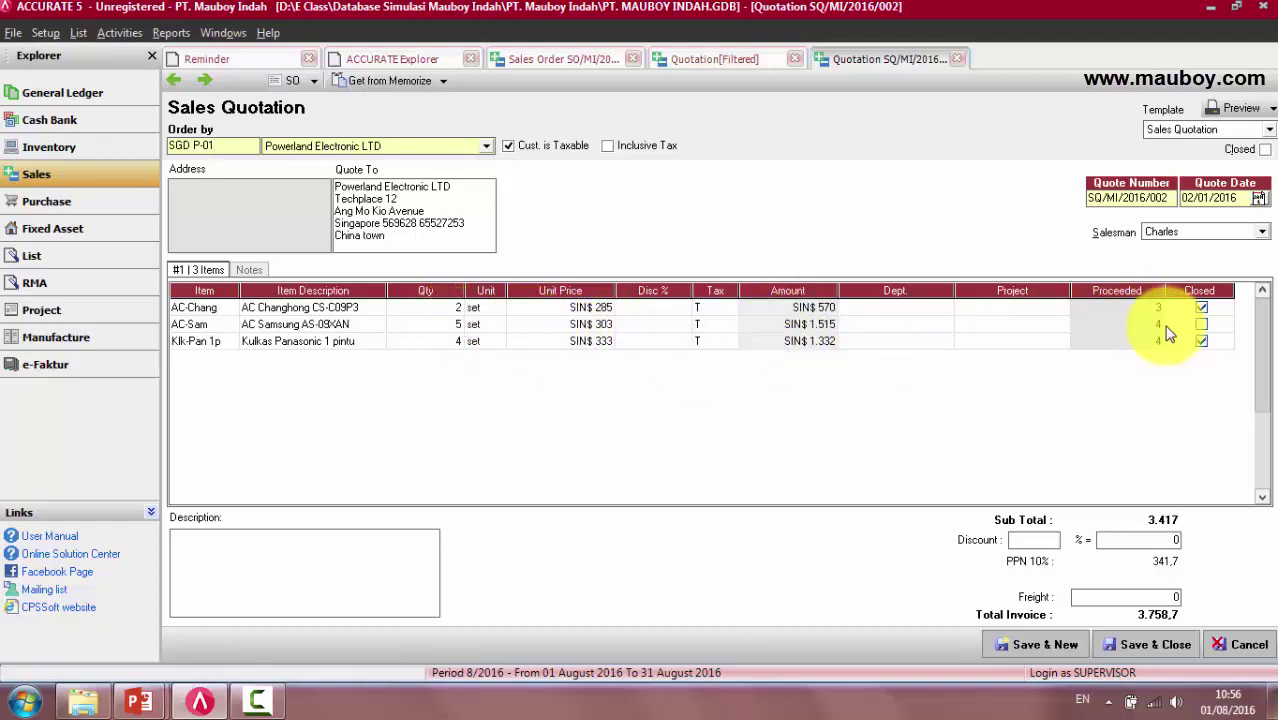
{"action": "left_click", "coordinate": [957, 59]}
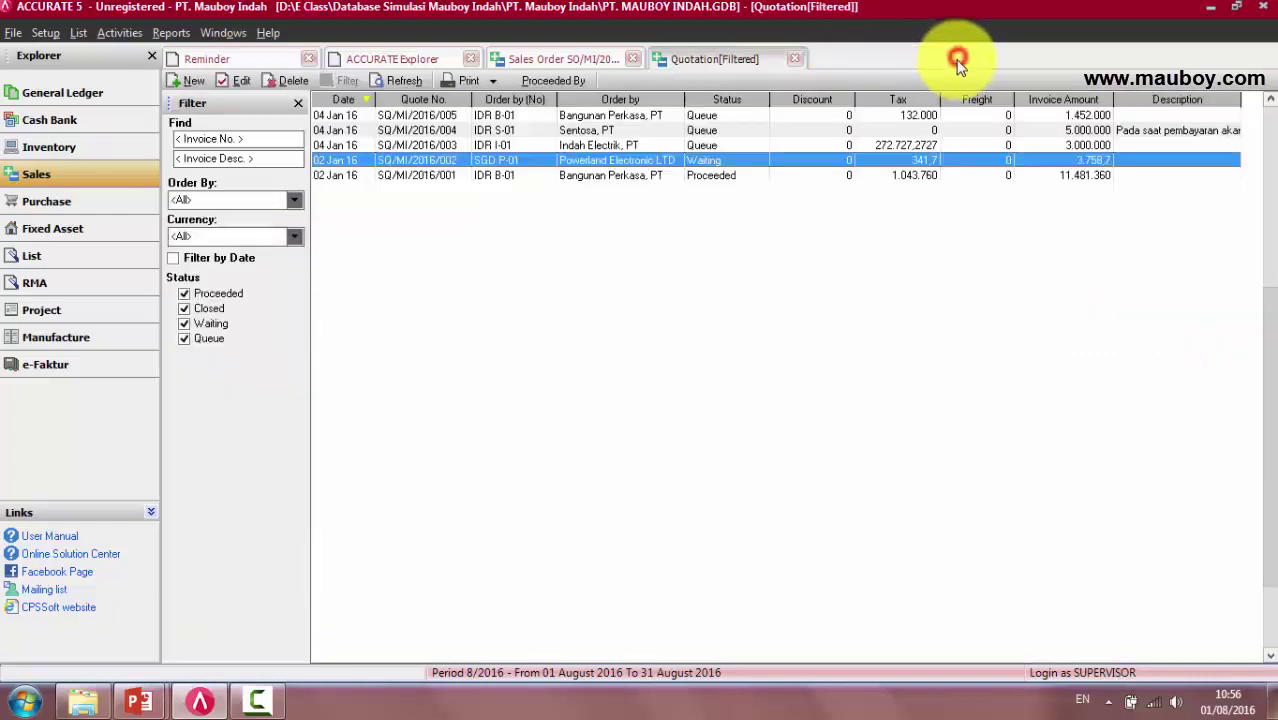
Open the Proceeded quotation of Bangunan Perkasa, PT and compare its ordered and proceeded quantities
{"action": "left_click", "coordinate": [585, 177]}
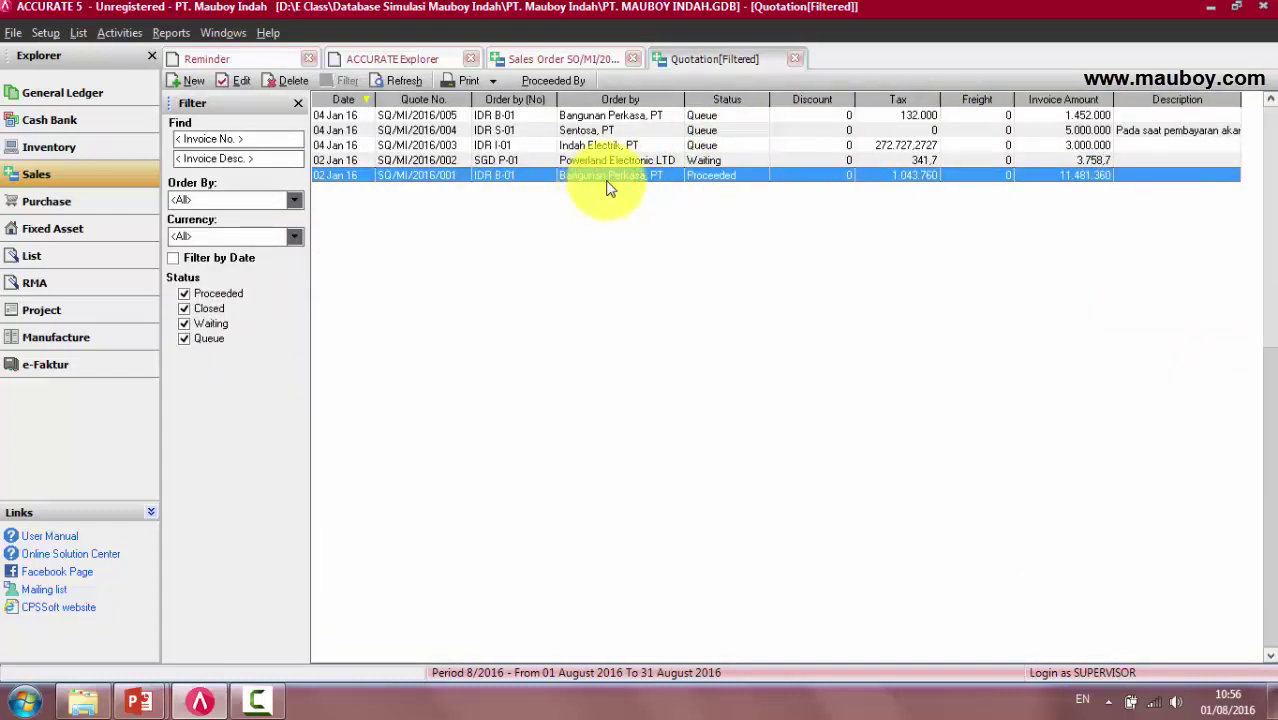
{"action": "double_click", "coordinate": [724, 178]}
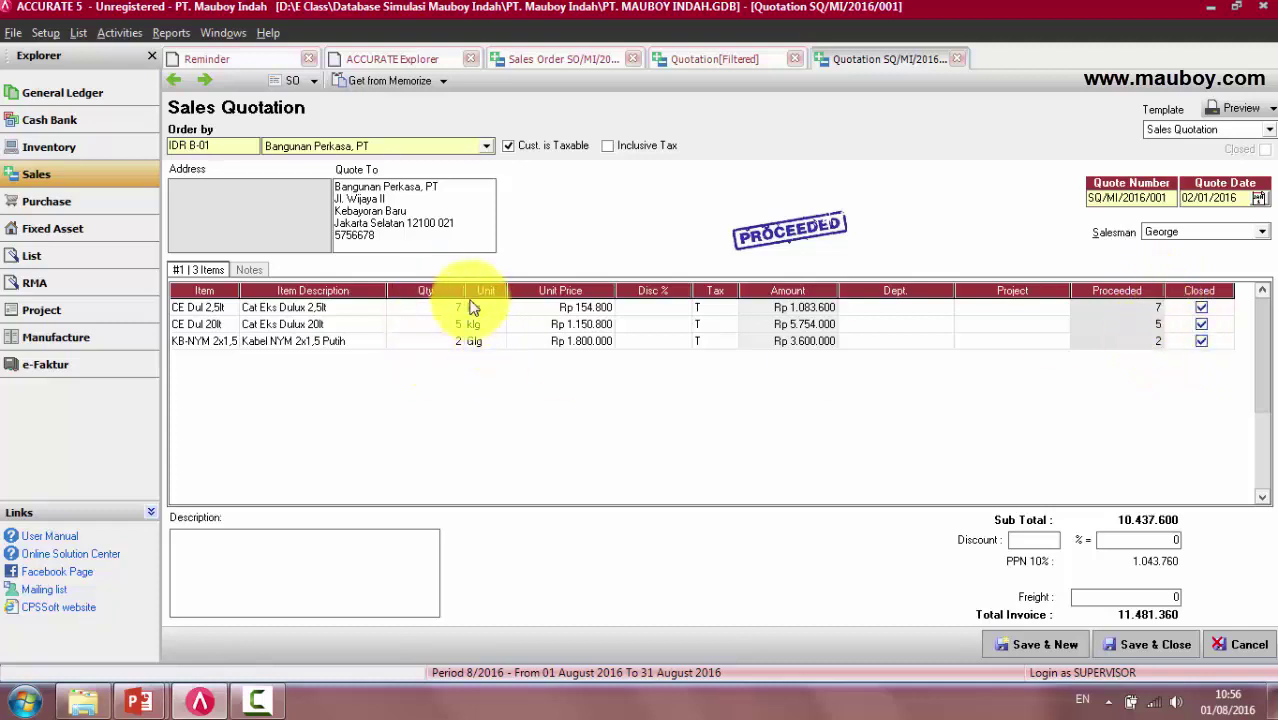
{"action": "left_click", "coordinate": [957, 58]}
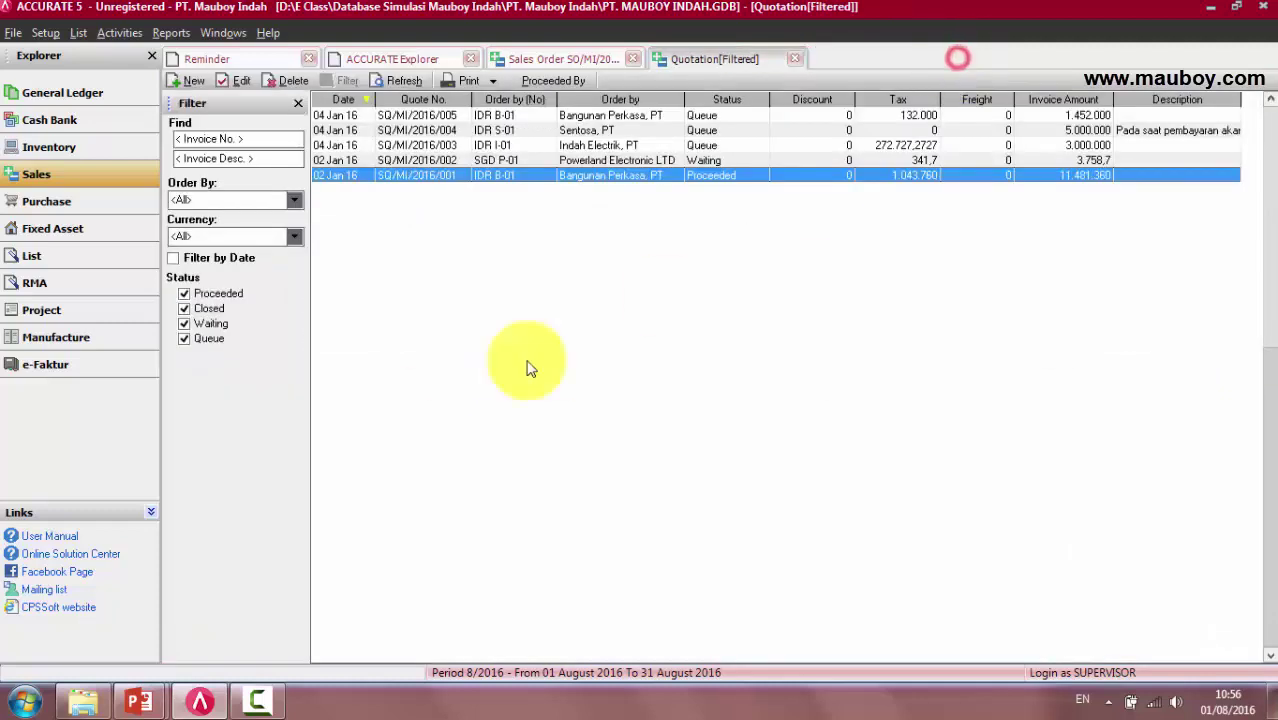
Compare the Waiting and Proceeded quotations in the list, and check the proceeded quantities in Indah Electrik, PT's Queue quotation
{"action": "left_click", "coordinate": [734, 160]}
{"action": "left_click", "coordinate": [728, 178]}
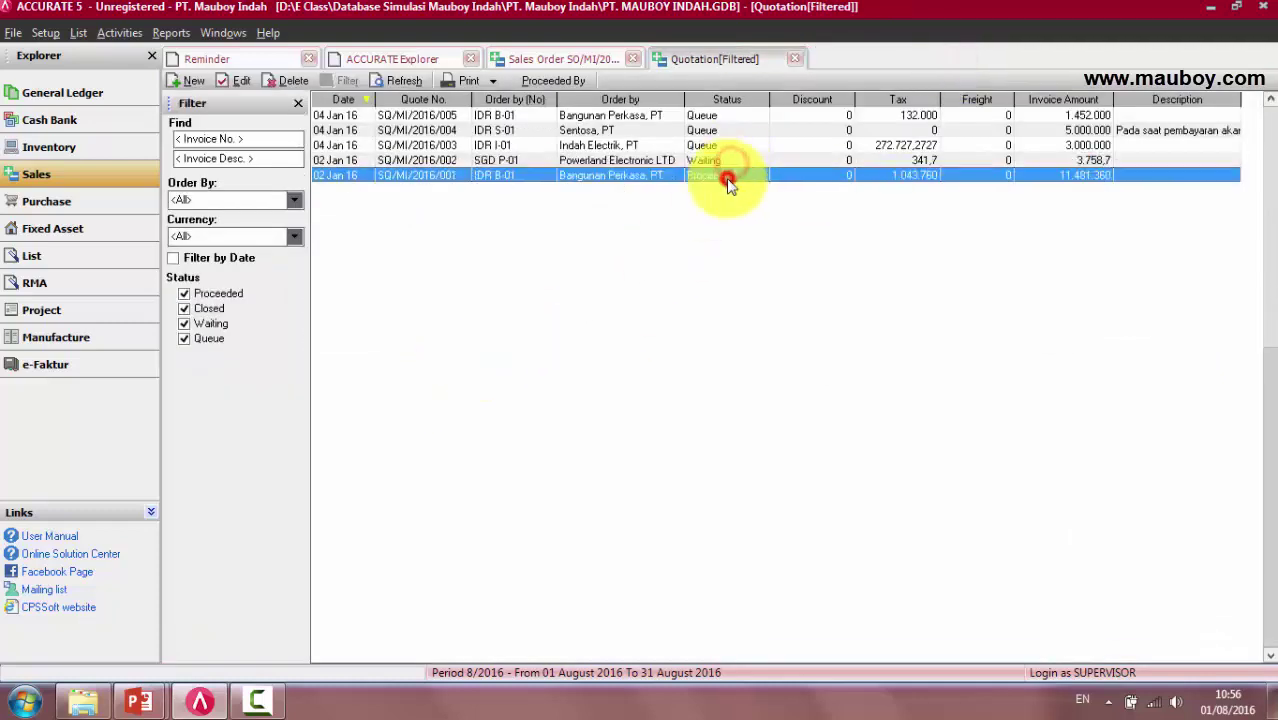
{"action": "left_click", "coordinate": [723, 162]}
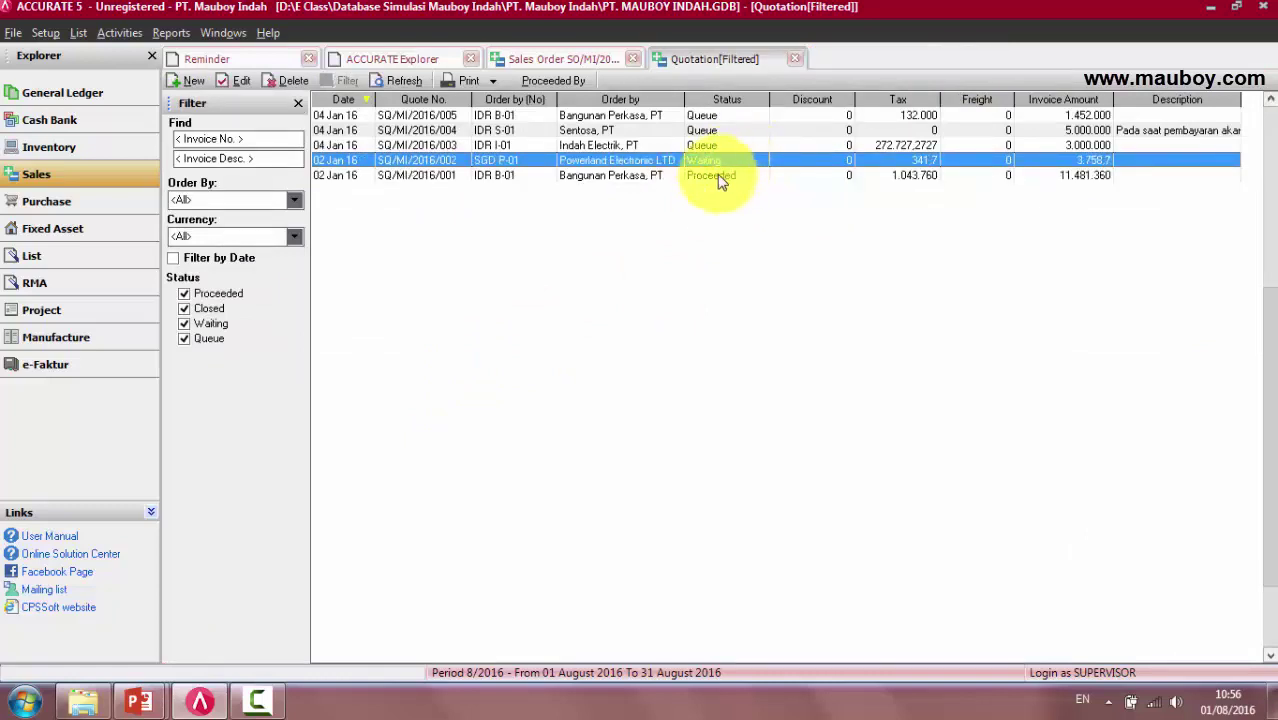
{"action": "left_click", "coordinate": [719, 177]}
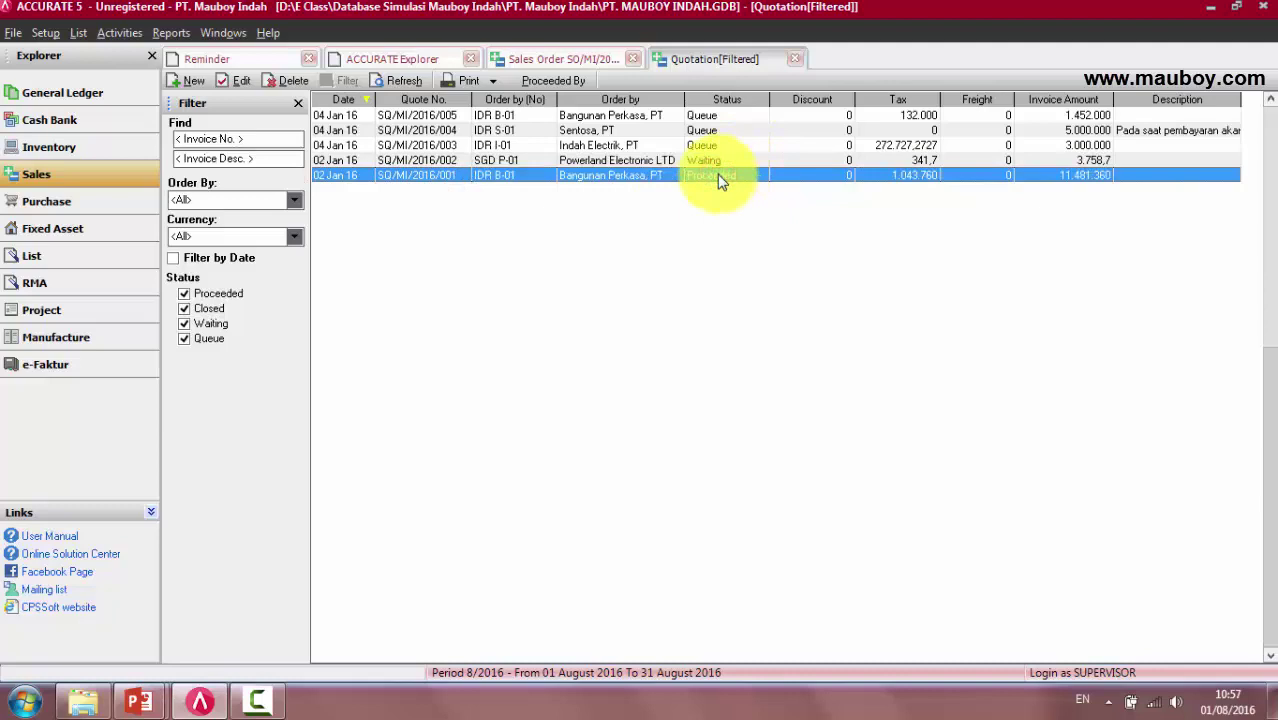
{"action": "double_click", "coordinate": [705, 145]}
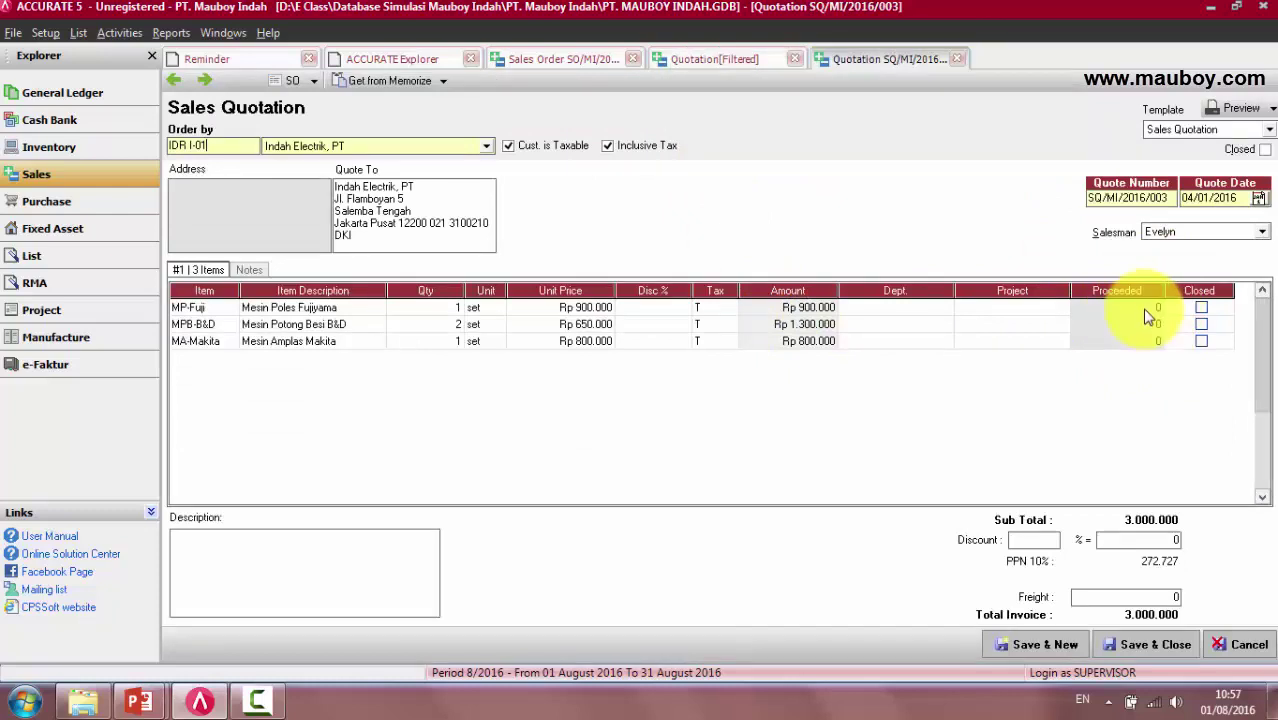
{"action": "left_click", "coordinate": [957, 58]}
Return to the Powerland Electronic LTD sales order and review the unit prices and amounts of its three items
{"action": "left_click", "coordinate": [565, 58]}
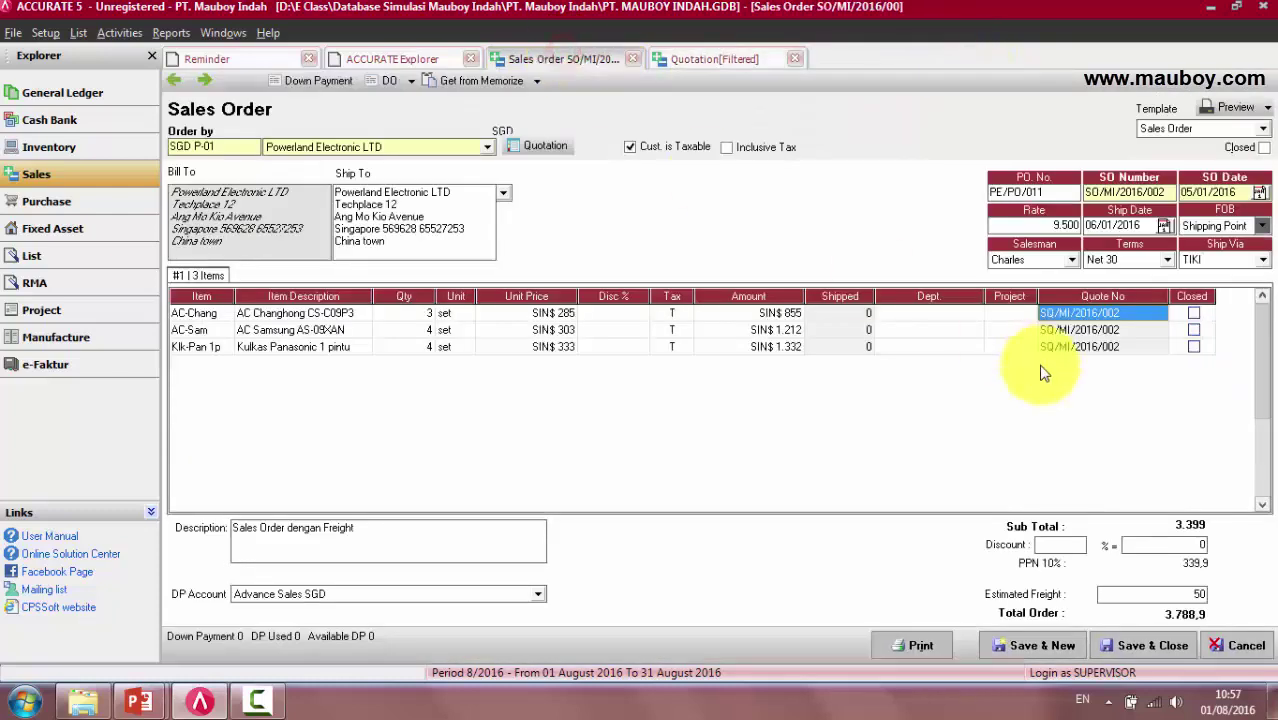
{"action": "left_click", "coordinate": [636, 347]}
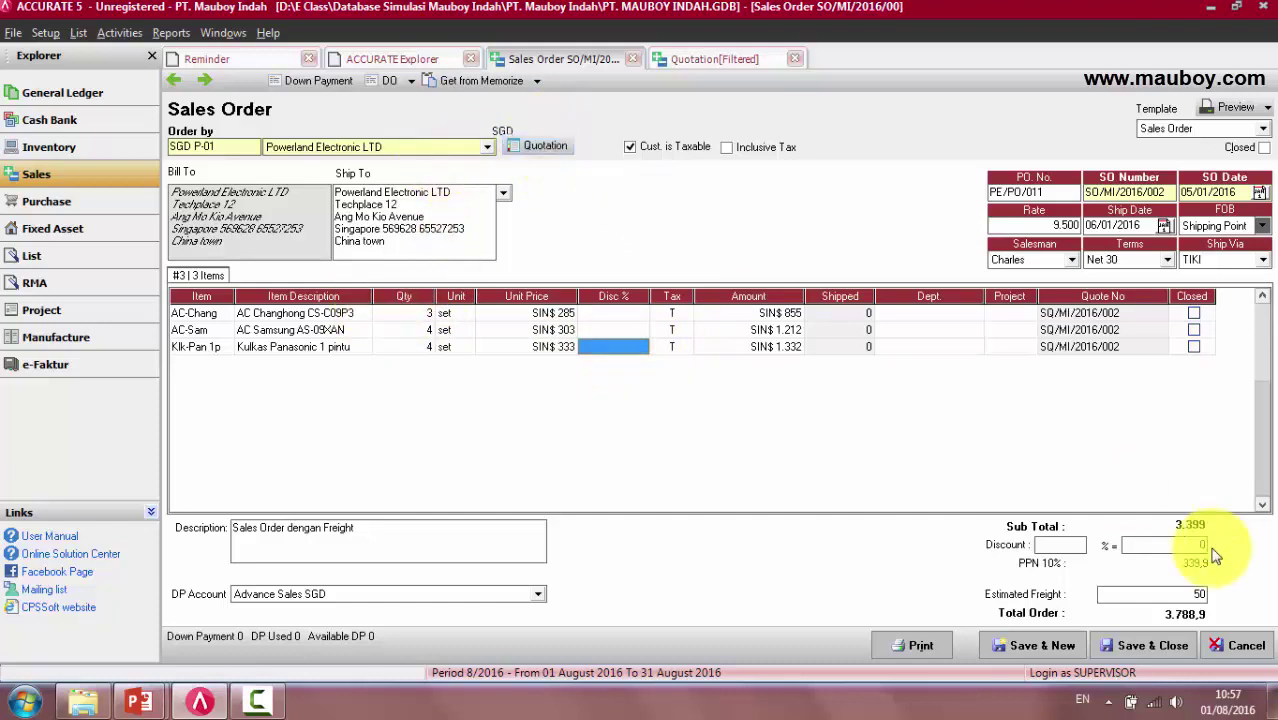
{"action": "left_click", "coordinate": [760, 314]}
{"action": "left_click", "coordinate": [757, 329]}
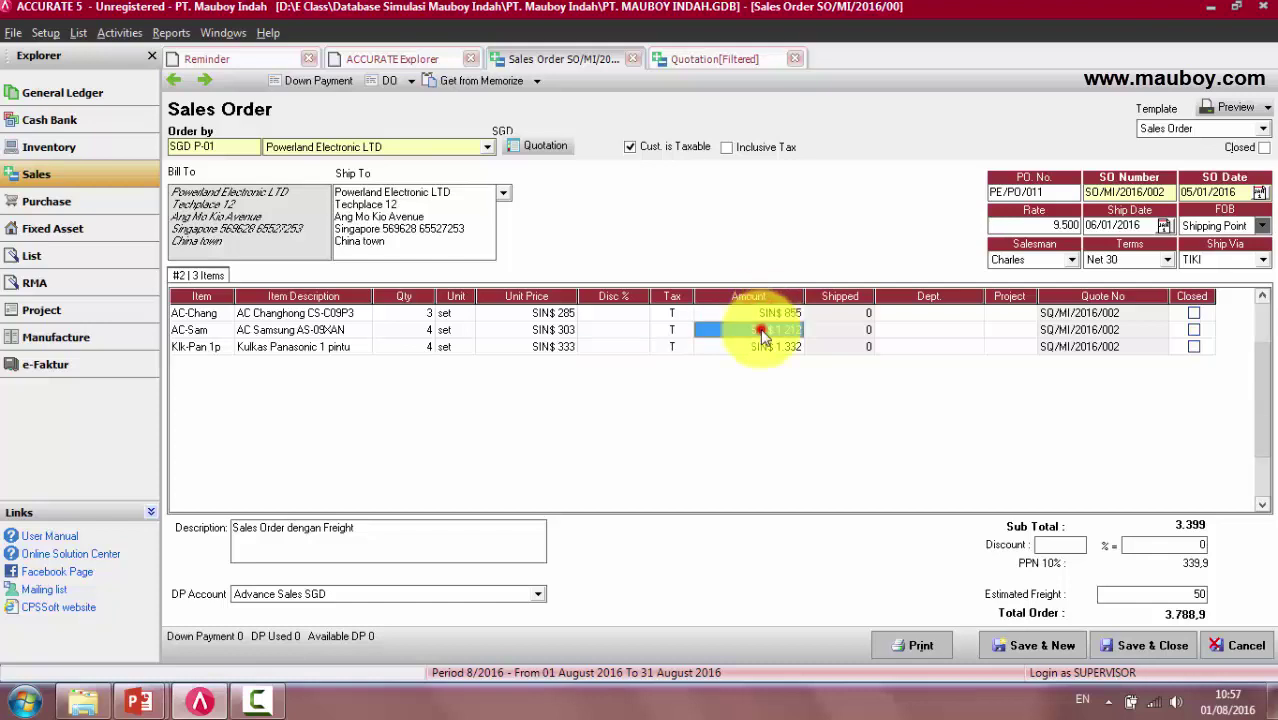
{"action": "left_click", "coordinate": [762, 346]}
{"action": "left_click", "coordinate": [555, 313]}
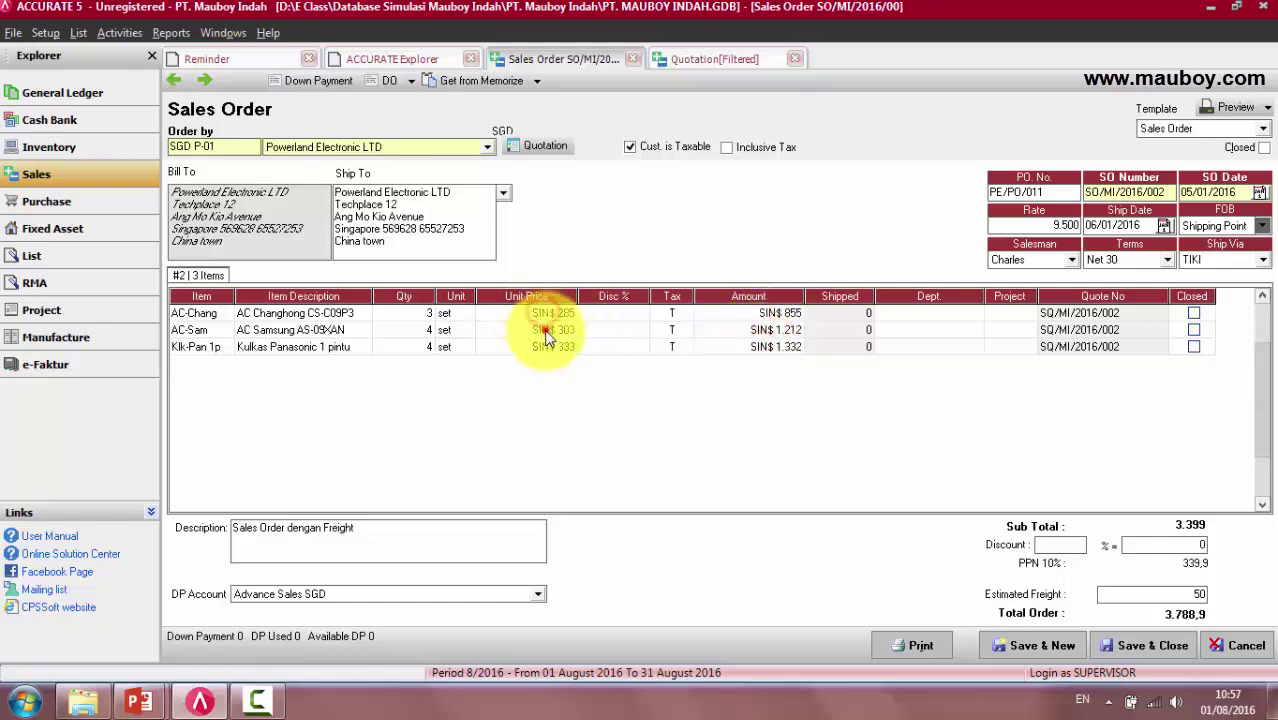
{"action": "left_click", "coordinate": [545, 330]}
{"action": "left_click", "coordinate": [545, 347]}
{"action": "left_click", "coordinate": [776, 314]}
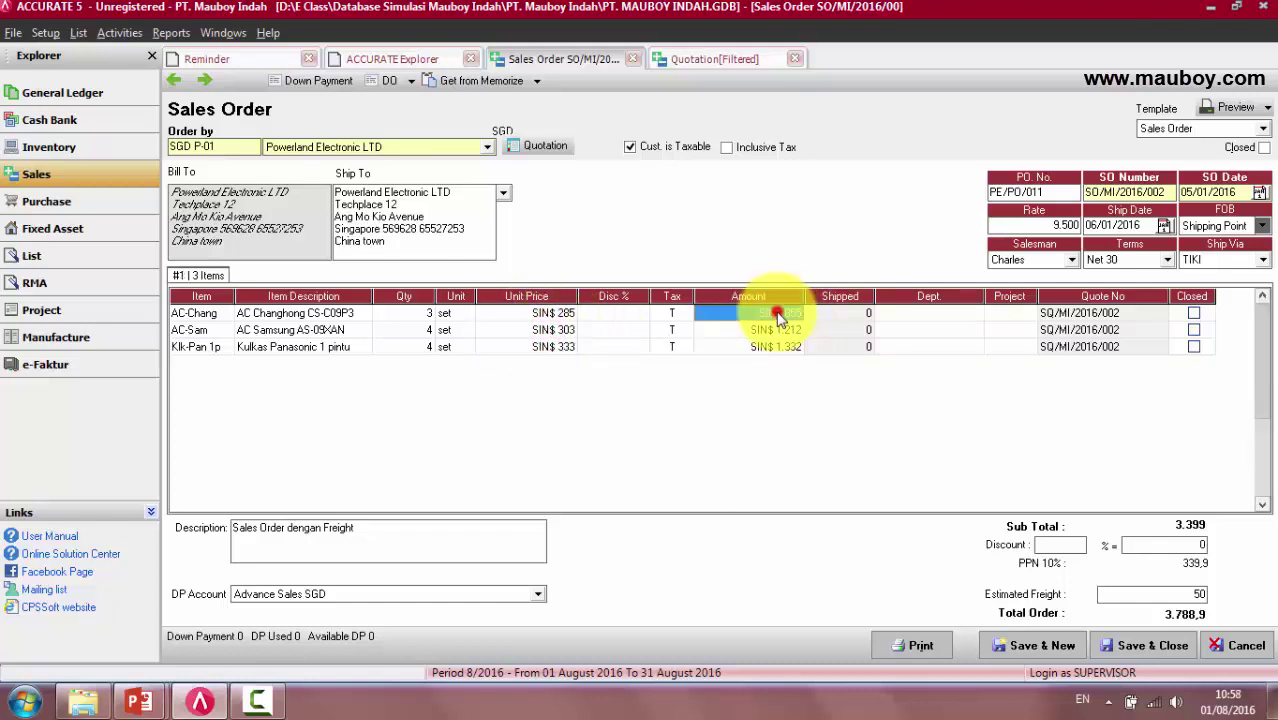
{"action": "left_click", "coordinate": [776, 330]}
{"action": "left_click", "coordinate": [768, 314]}
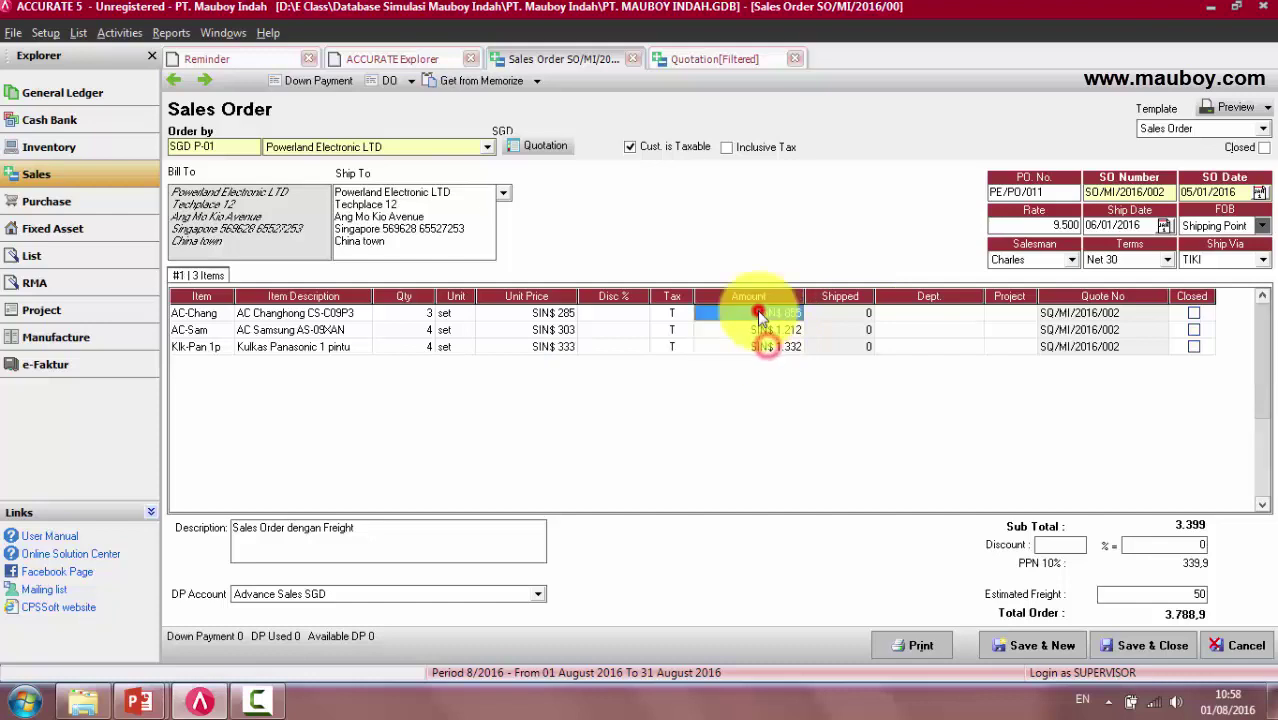
{"action": "left_click", "coordinate": [760, 332]}
{"action": "left_click", "coordinate": [760, 346]}
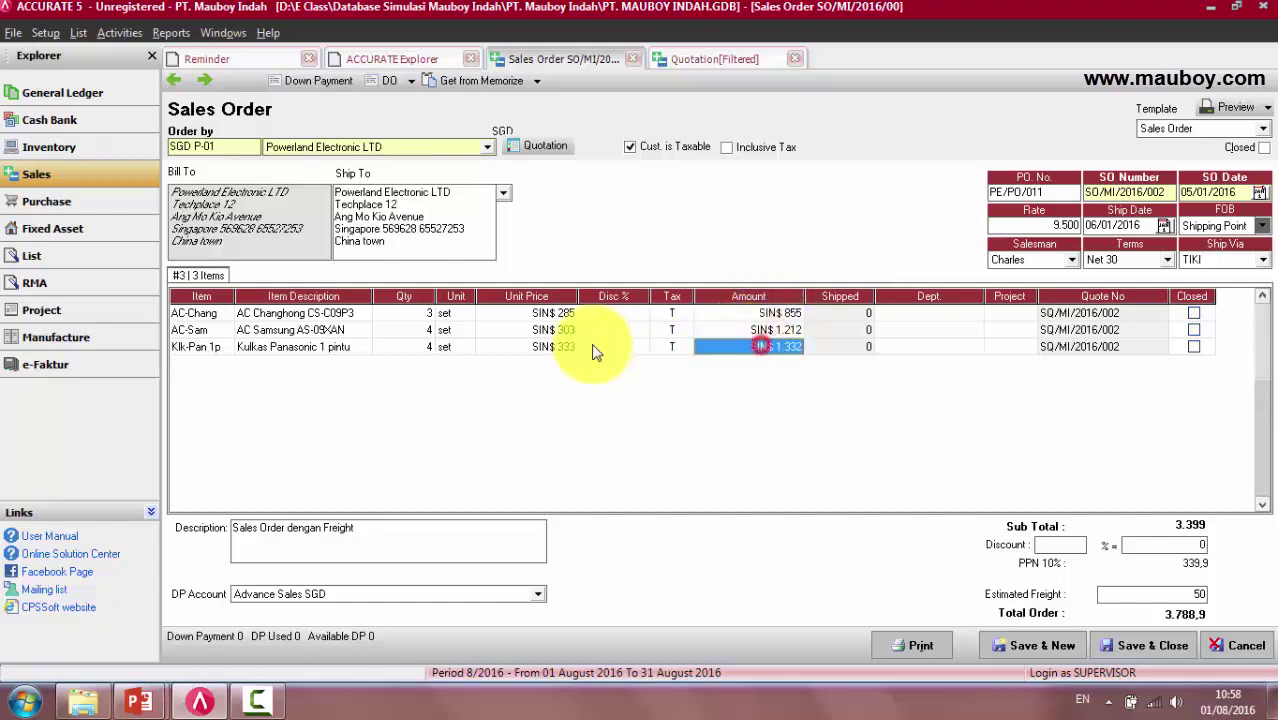
{"action": "left_click", "coordinate": [548, 347]}
{"action": "left_click", "coordinate": [545, 330]}
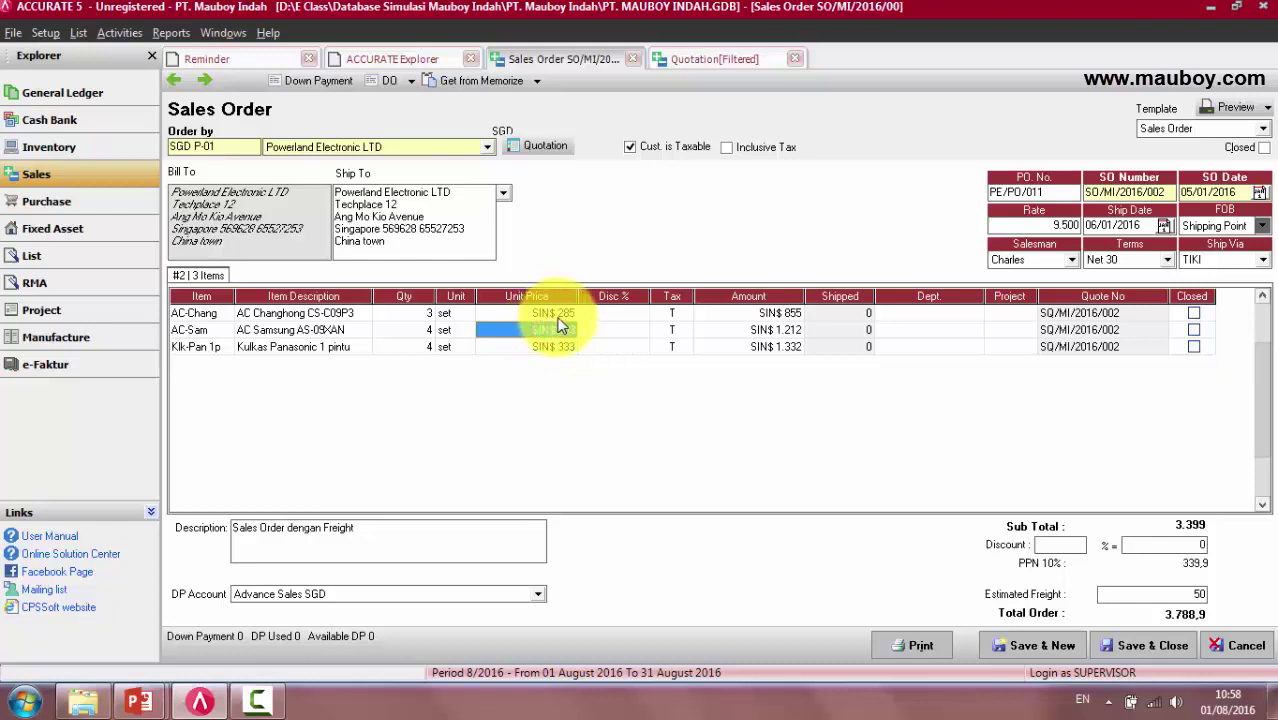
{"action": "left_click", "coordinate": [546, 346]}
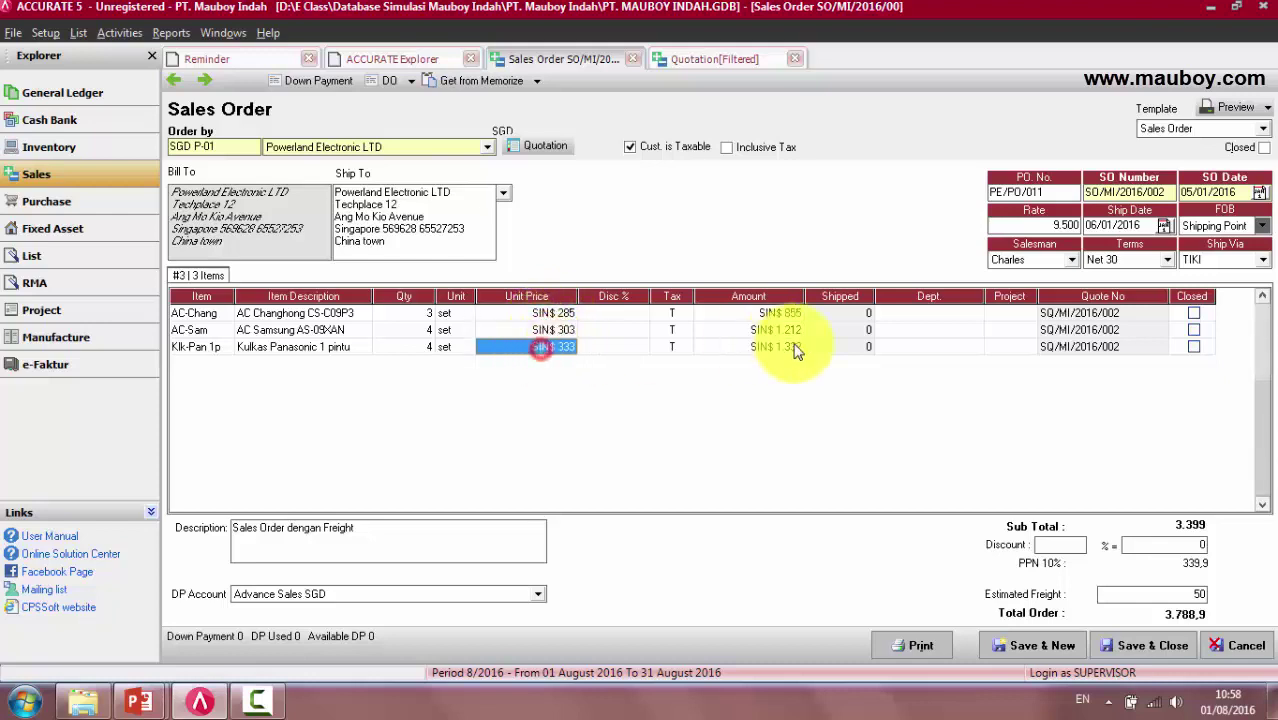
{"action": "left_click", "coordinate": [767, 316]}
{"action": "left_click", "coordinate": [760, 330]}
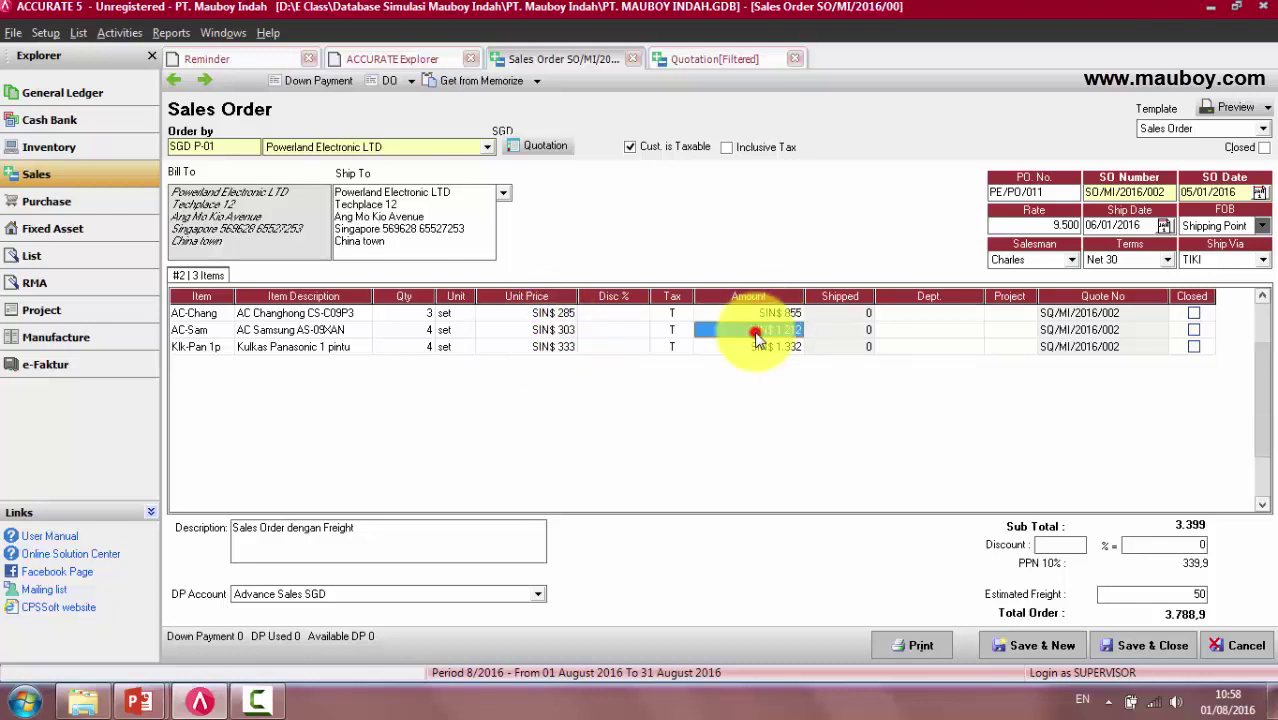
{"action": "left_click", "coordinate": [760, 346]}
{"action": "left_click", "coordinate": [762, 330]}
{"action": "left_click", "coordinate": [765, 314]}
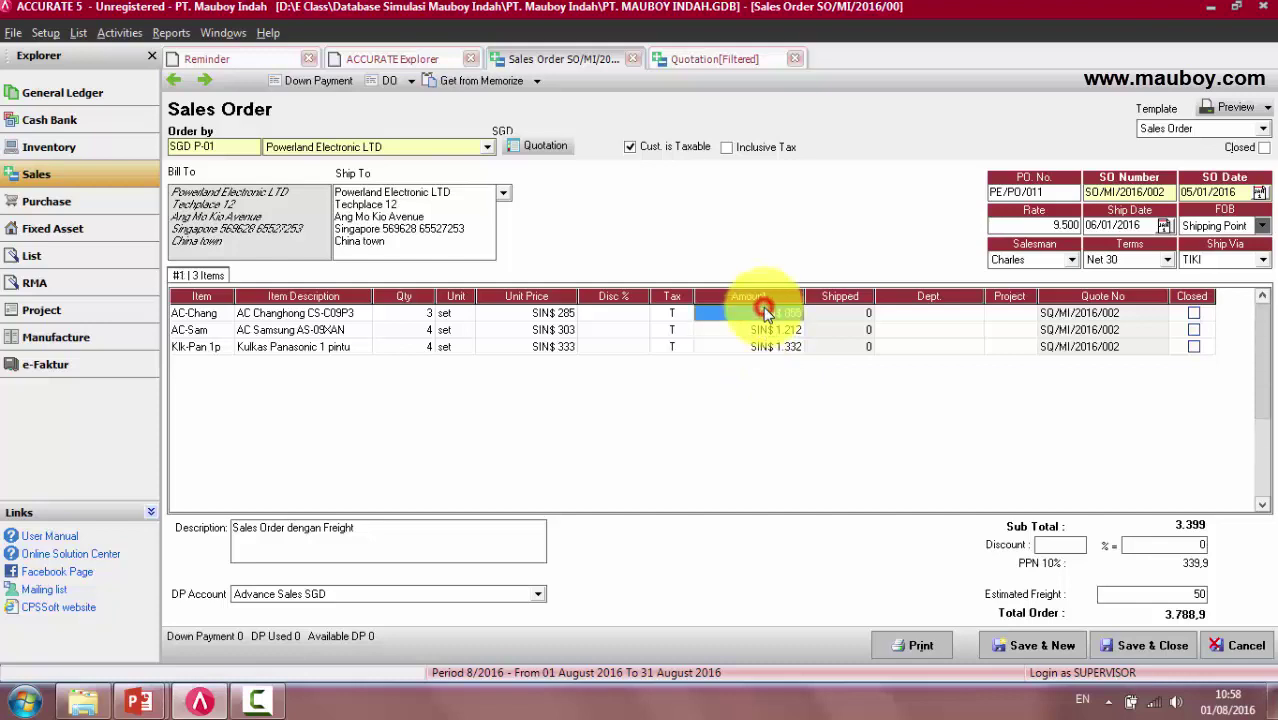
Check the amounts of the AC Samsung and Kulkas Panasonic items in the sales order
{"action": "left_click", "coordinate": [762, 332]}
{"action": "left_click", "coordinate": [765, 345]}
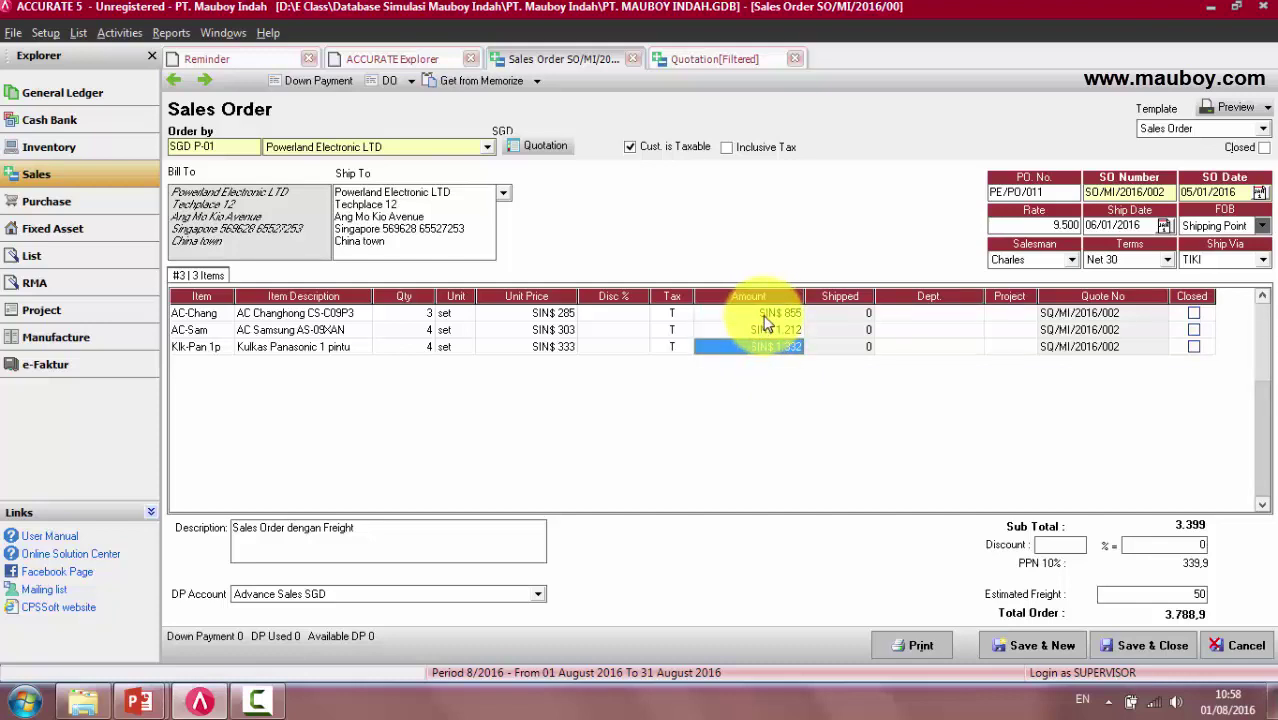
{"action": "left_click", "coordinate": [173, 80]}
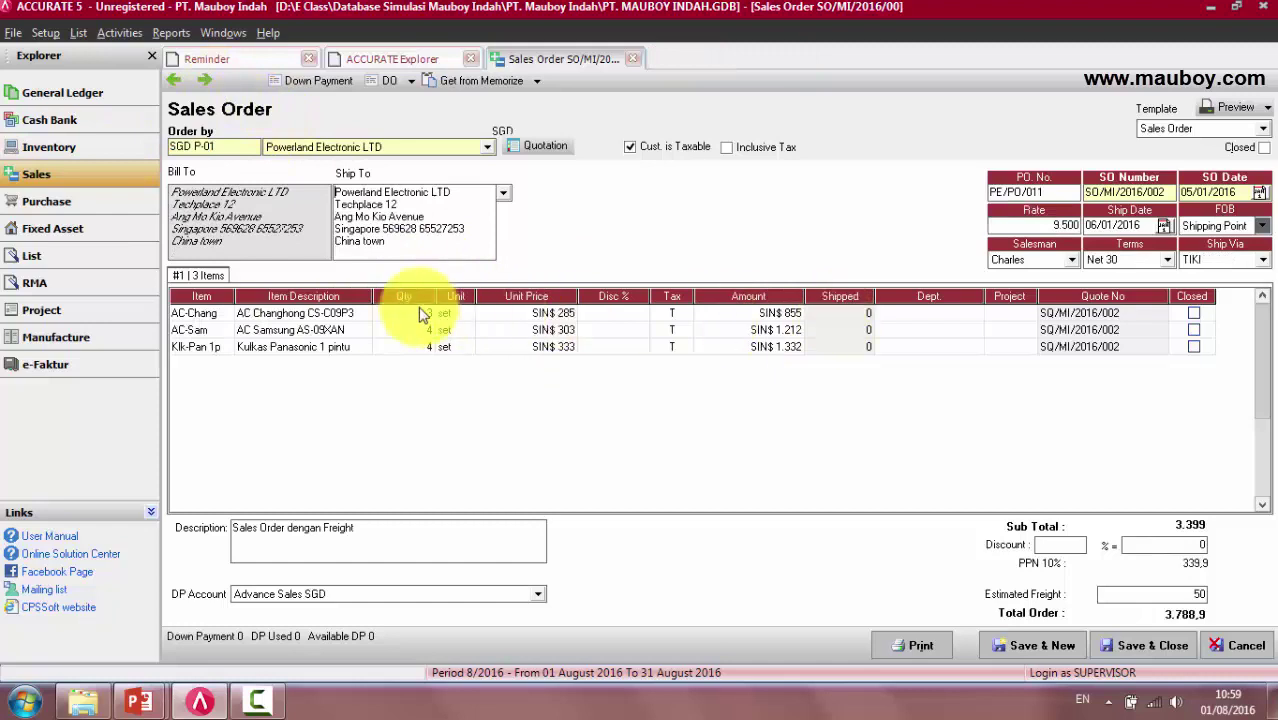
Compare the Ship To address block with the Bill To address of the sales order
{"action": "left_click_drag", "start_coordinate": [414, 246], "coordinate": [312, 187]}
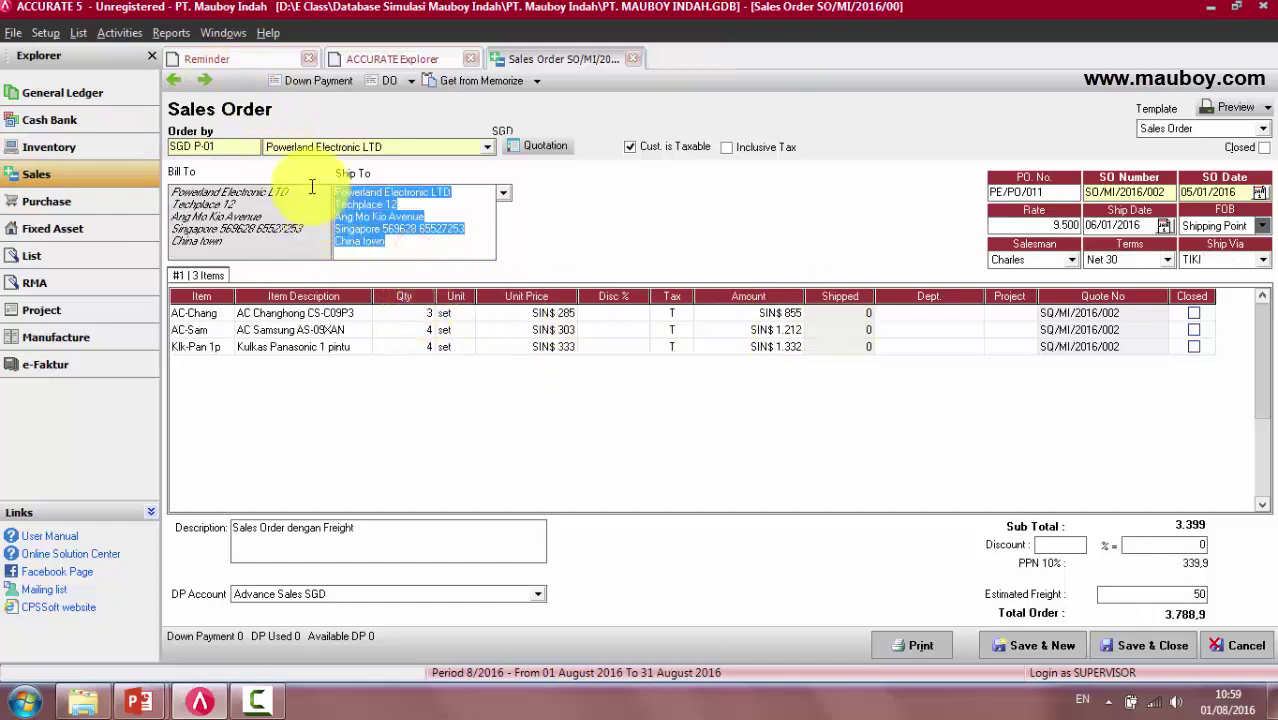
{"action": "left_click", "coordinate": [401, 242]}
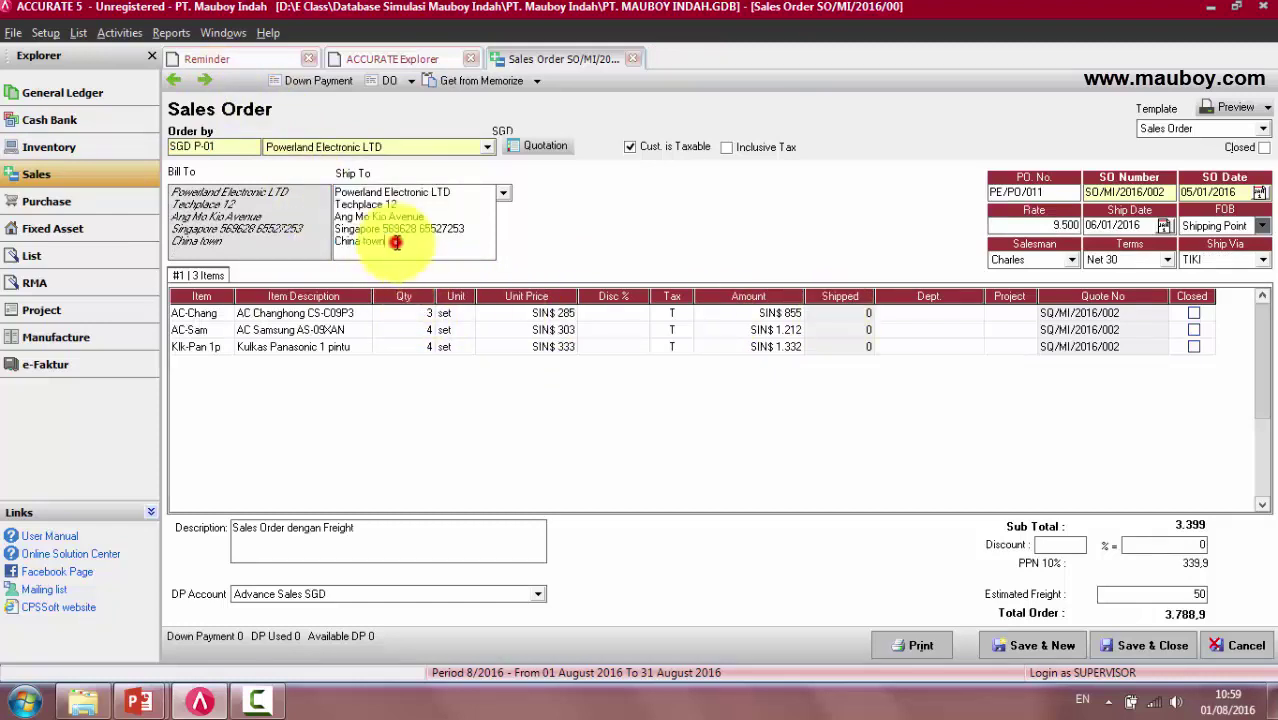
{"action": "left_click_drag", "start_coordinate": [401, 242], "coordinate": [330, 195]}
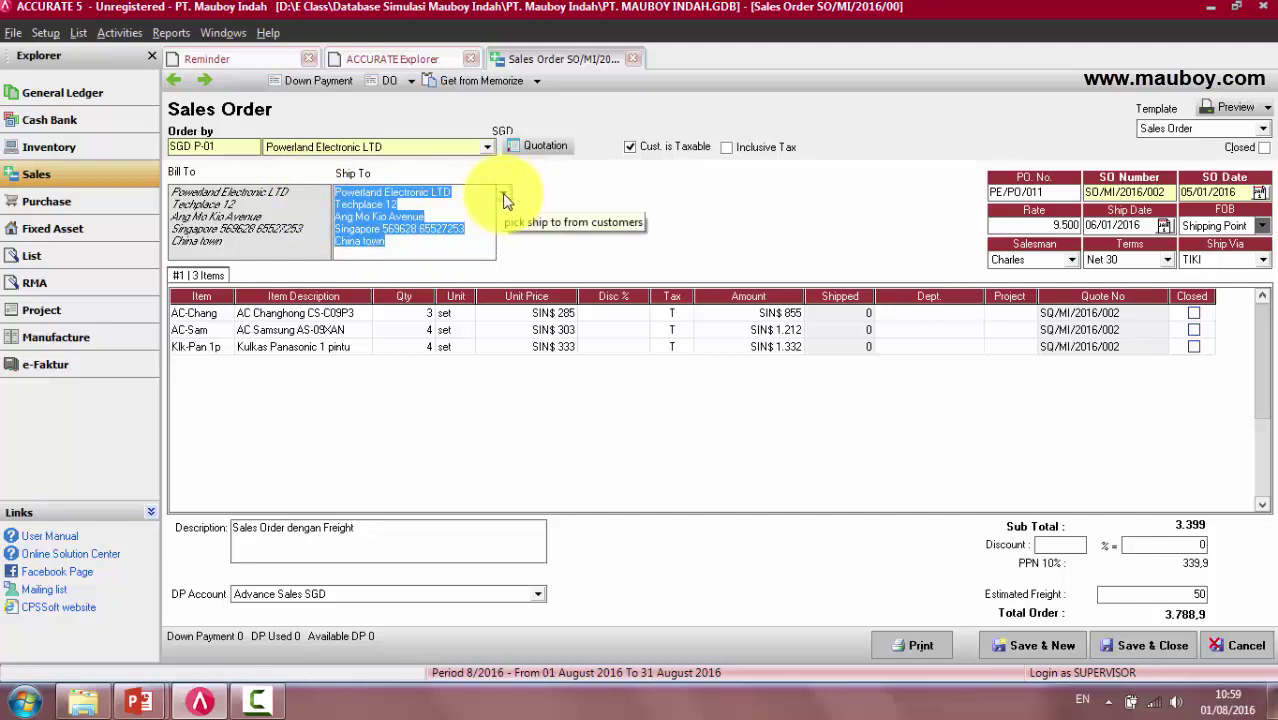
{"action": "left_click", "coordinate": [270, 204]}
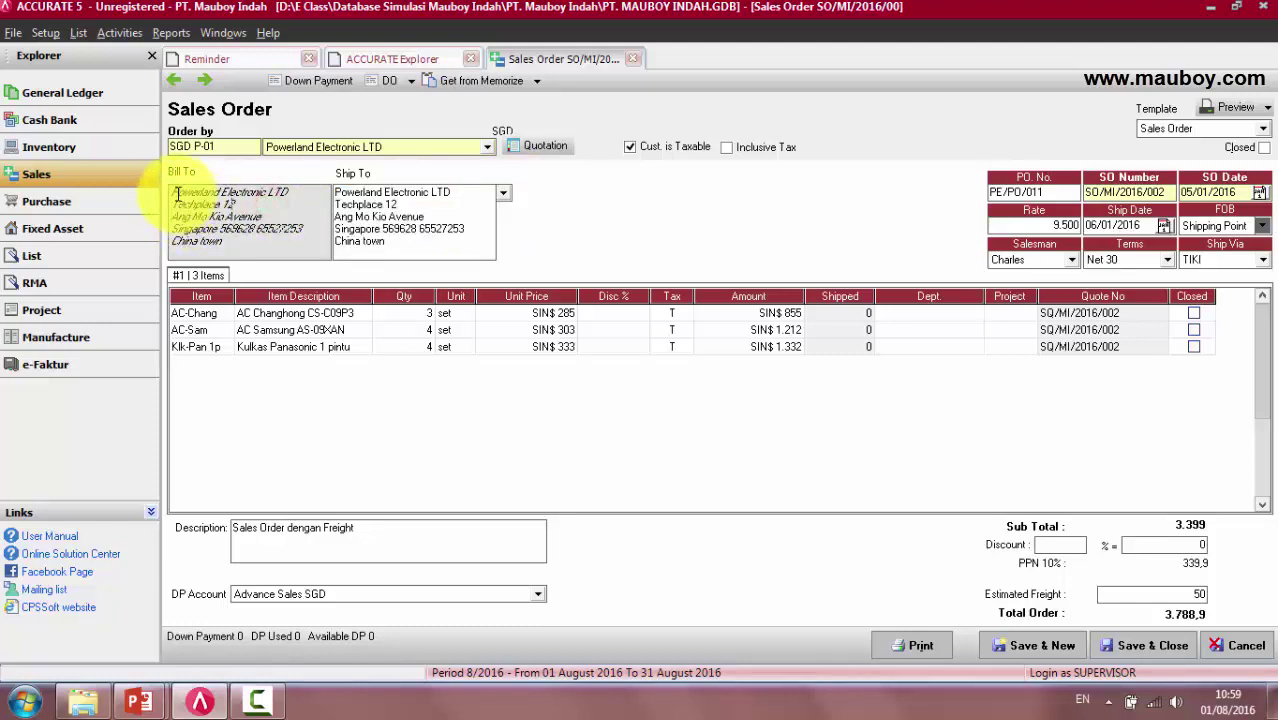
Set the order's Ship To to Superior Furniture LTD and highlight its address
{"action": "left_click", "coordinate": [503, 193]}
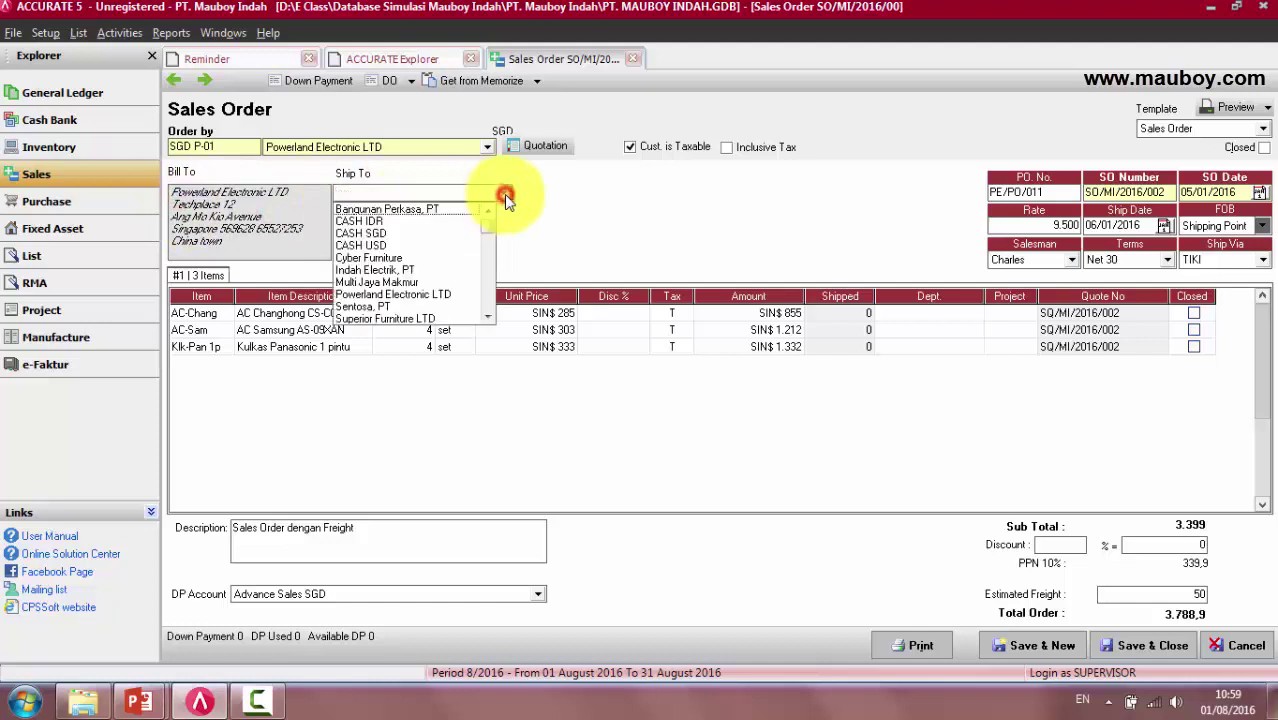
{"action": "left_click", "coordinate": [372, 318]}
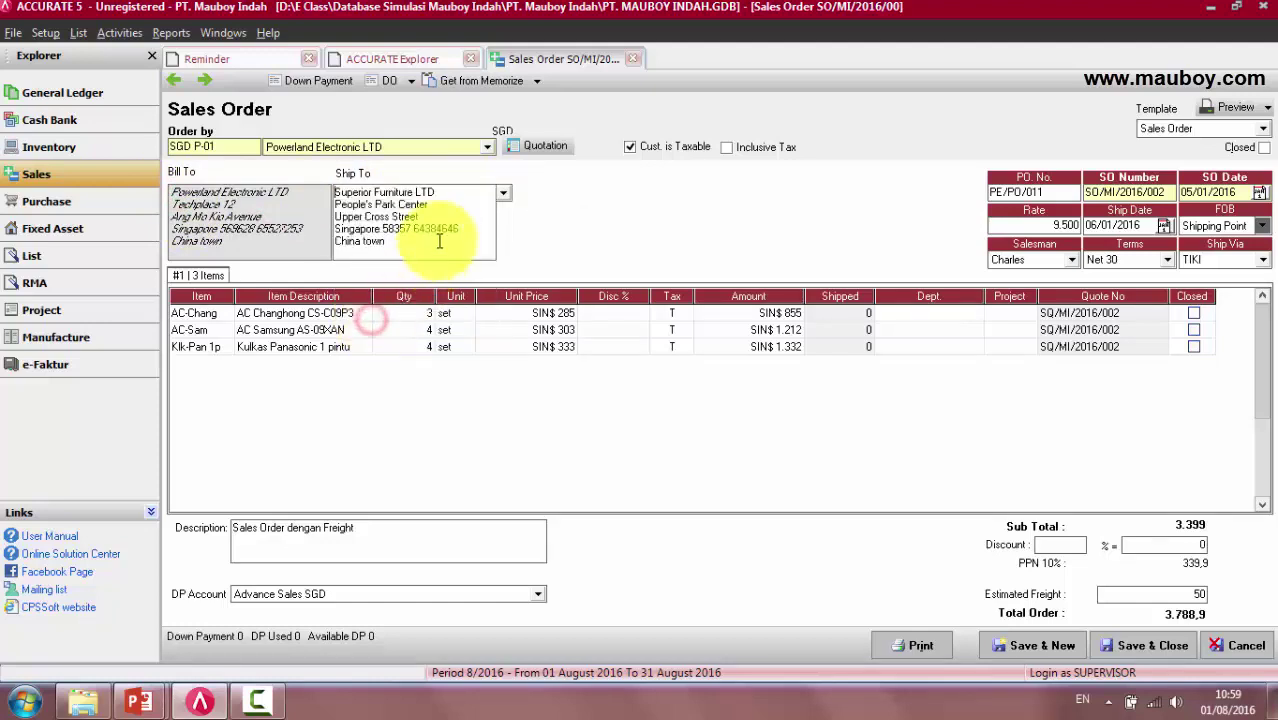
{"action": "left_click_drag", "start_coordinate": [425, 250], "coordinate": [316, 177]}
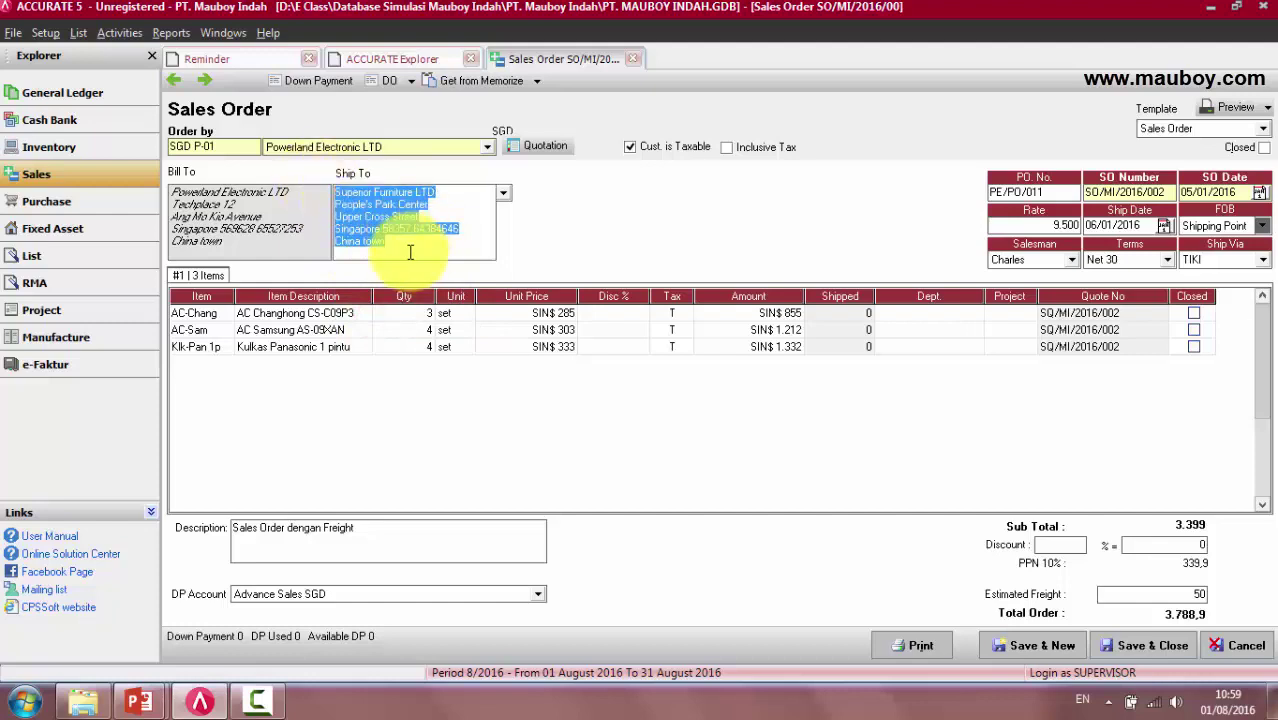
{"action": "left_click_drag", "start_coordinate": [413, 245], "coordinate": [325, 184]}
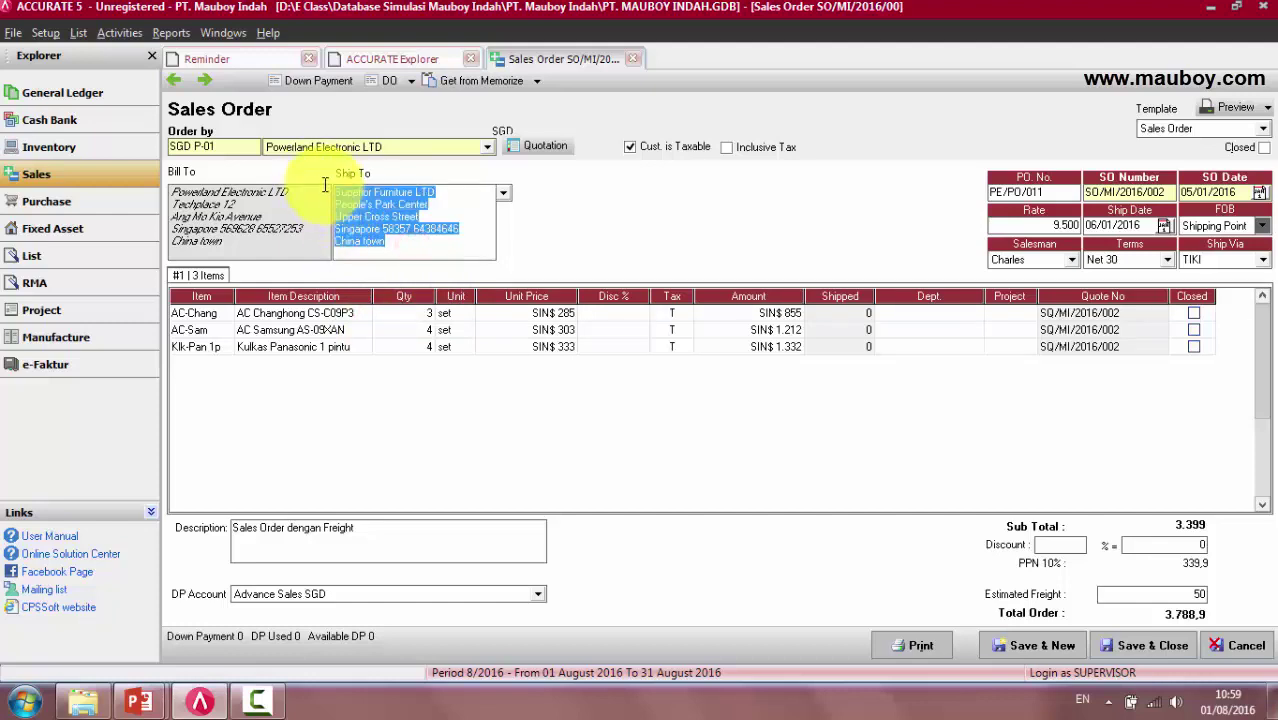
Change the Ship To of the order to Indah Electrik, PT and highlight its address
{"action": "left_click", "coordinate": [503, 193]}
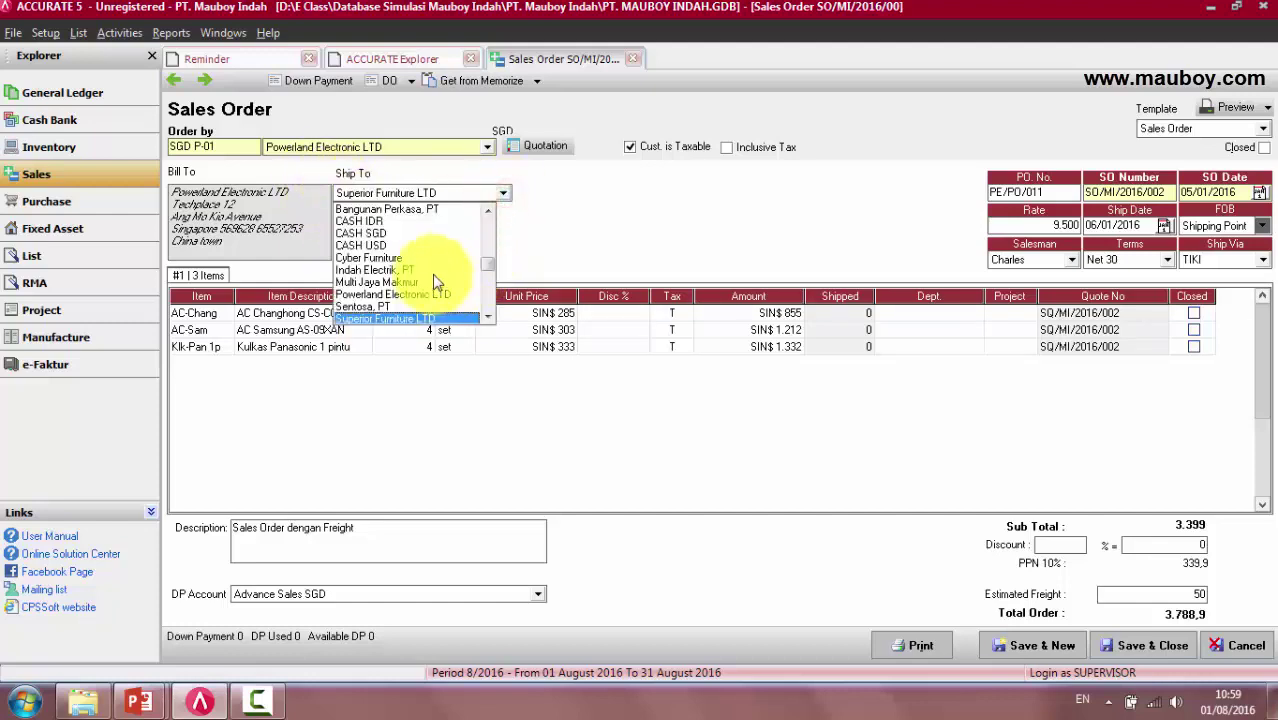
{"action": "left_click", "coordinate": [391, 272]}
{"action": "left_click_drag", "start_coordinate": [368, 251], "coordinate": [320, 190]}
{"action": "left_click_drag", "start_coordinate": [401, 236], "coordinate": [336, 193]}
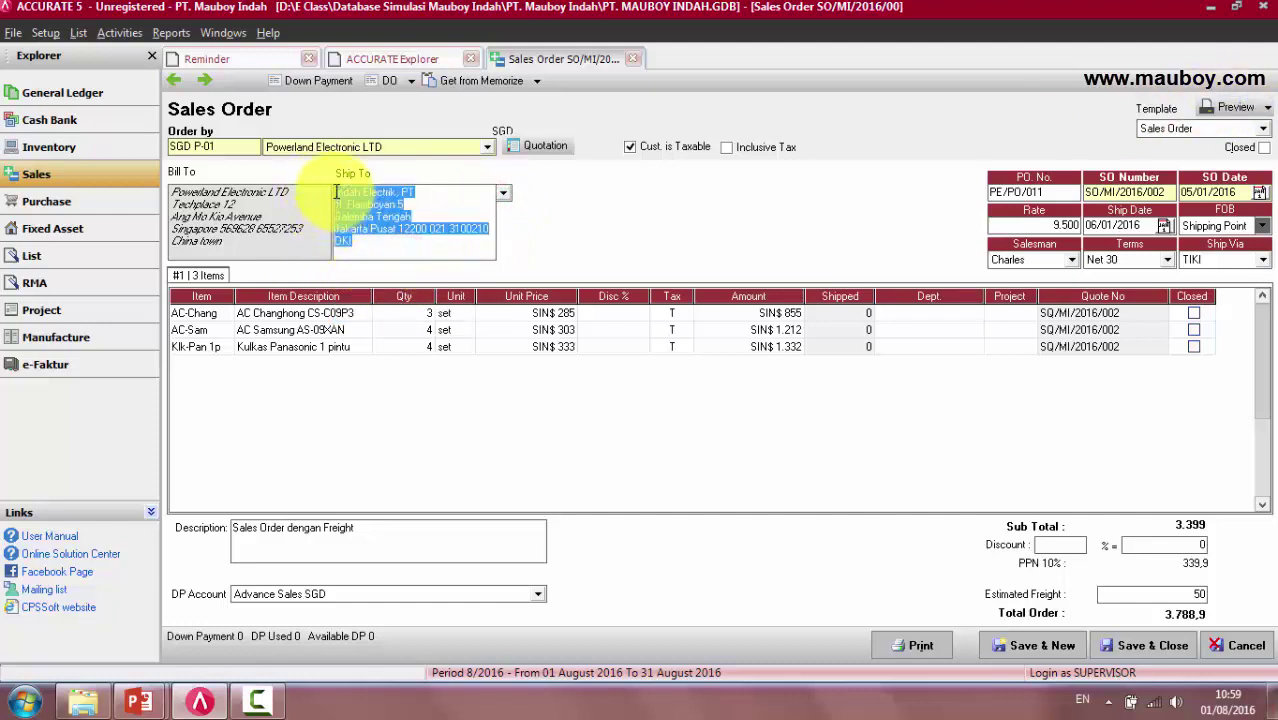
Set the Ship To back to Powerland Electronic LTD and compare it with the Bill To address
{"action": "left_click", "coordinate": [503, 193]}
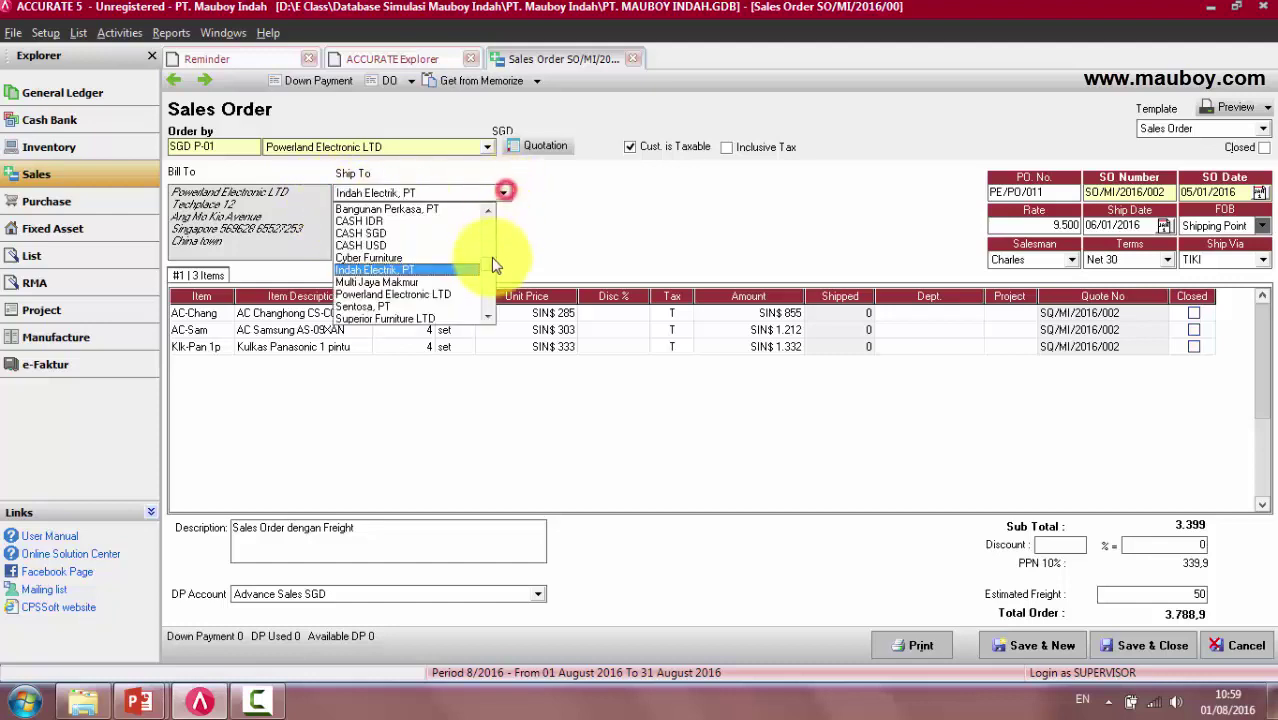
{"action": "left_click", "coordinate": [416, 295]}
{"action": "left_click", "coordinate": [255, 218]}
{"action": "left_click", "coordinate": [383, 217]}
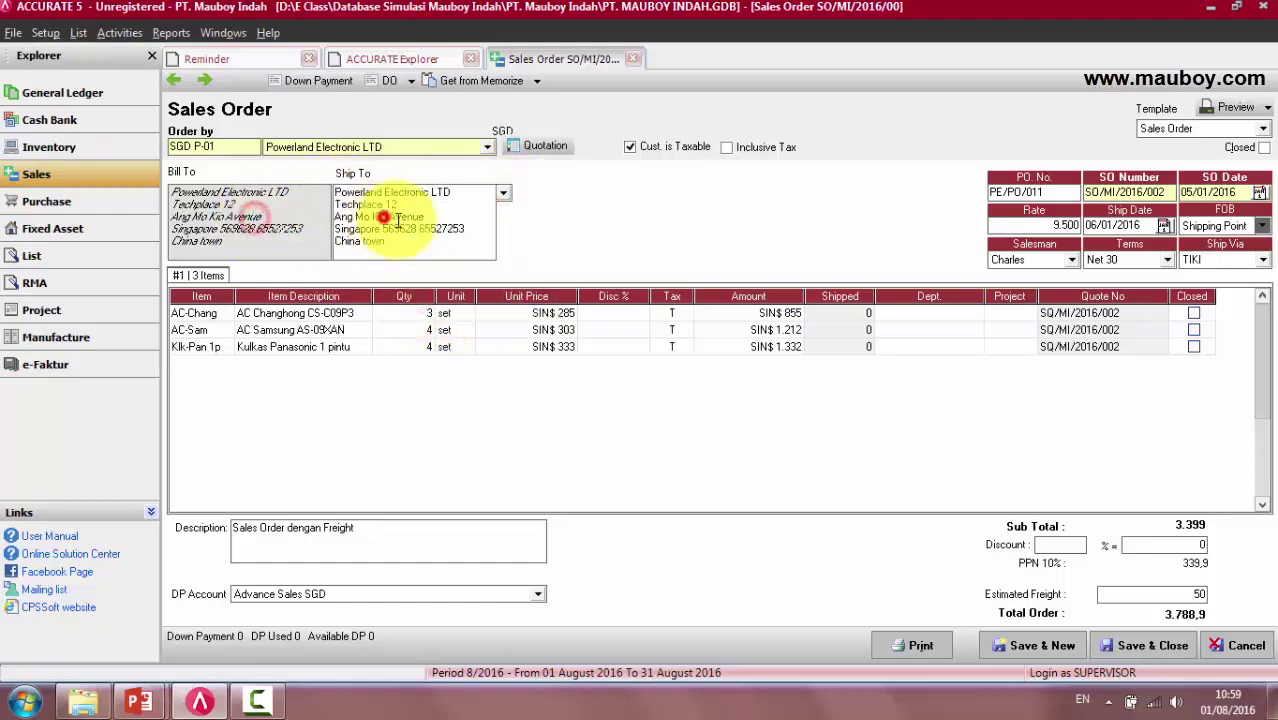
{"action": "left_click", "coordinate": [443, 229]}
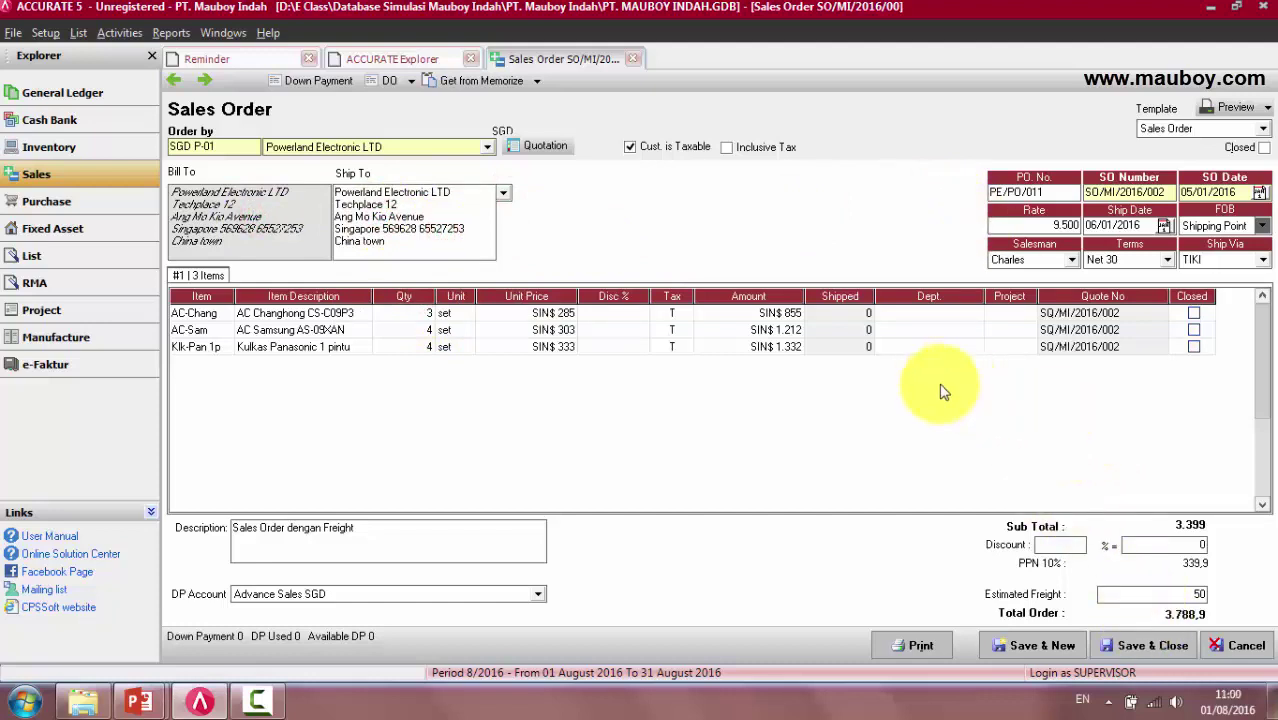
Check the order's PO number and rate fields, and view the customer's available quotations without importing one
{"action": "left_click", "coordinate": [598, 346]}
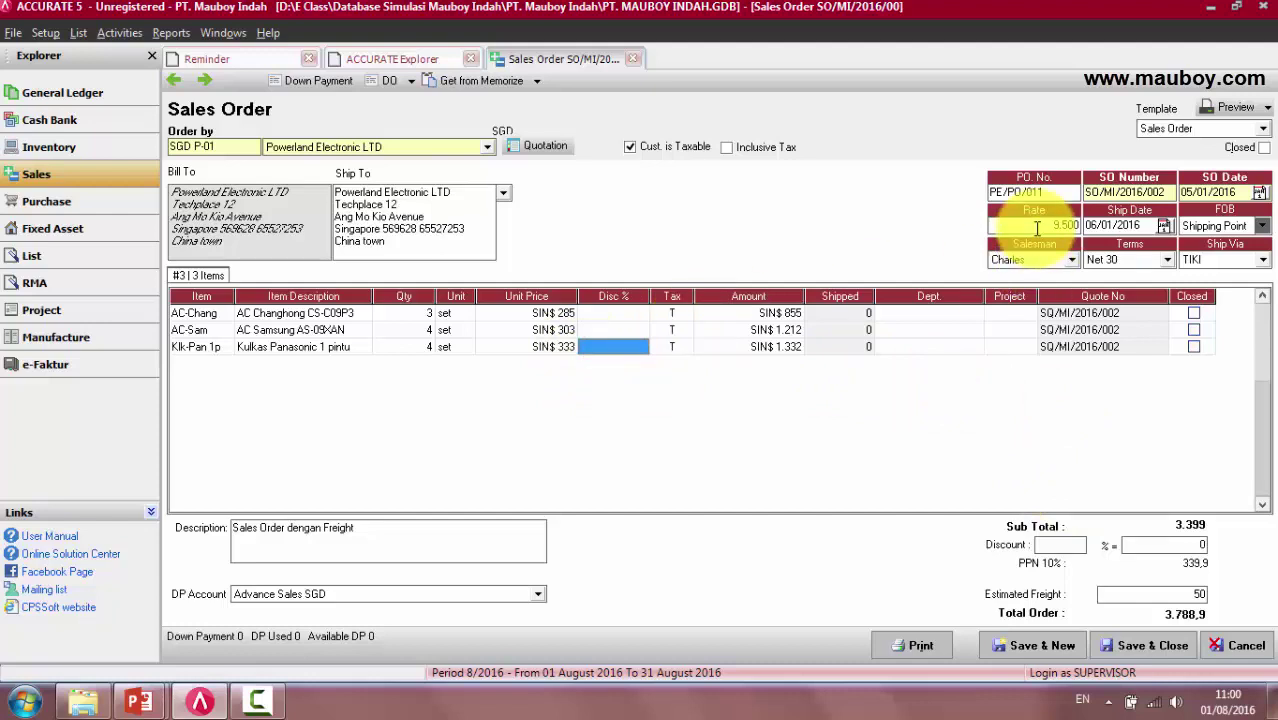
{"action": "left_click", "coordinate": [1060, 190]}
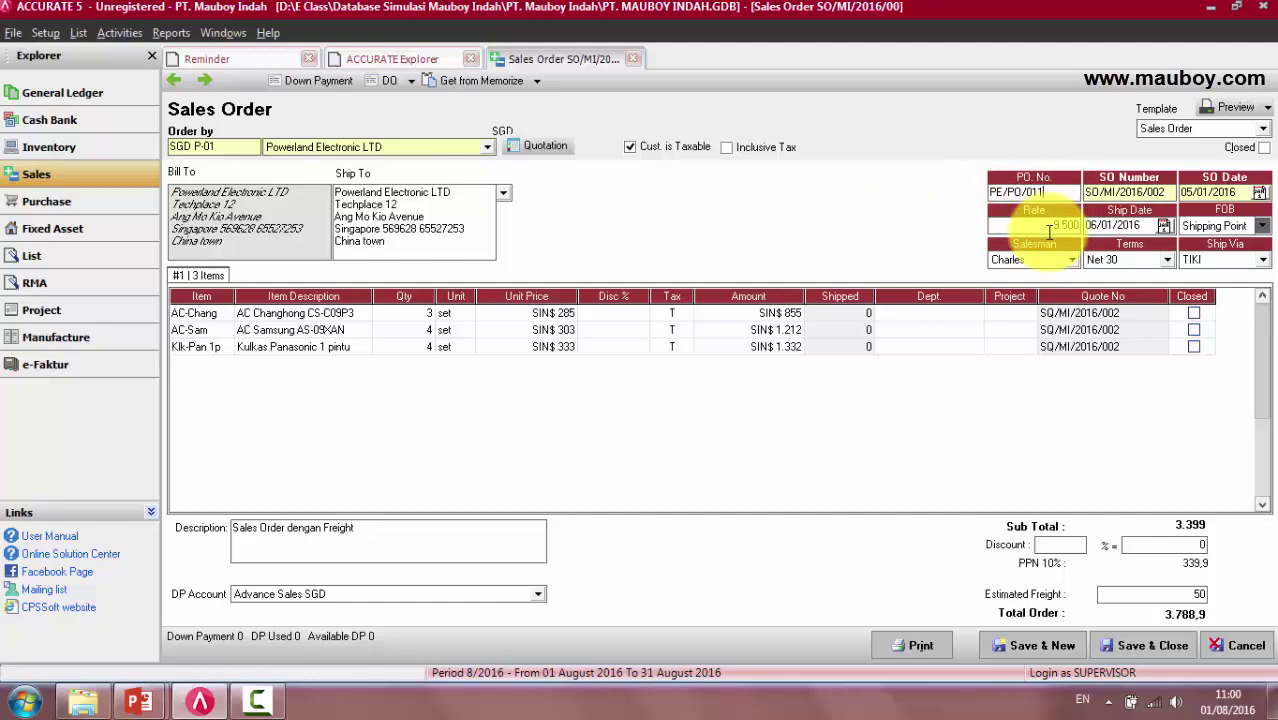
{"action": "double_click", "coordinate": [1052, 225]}
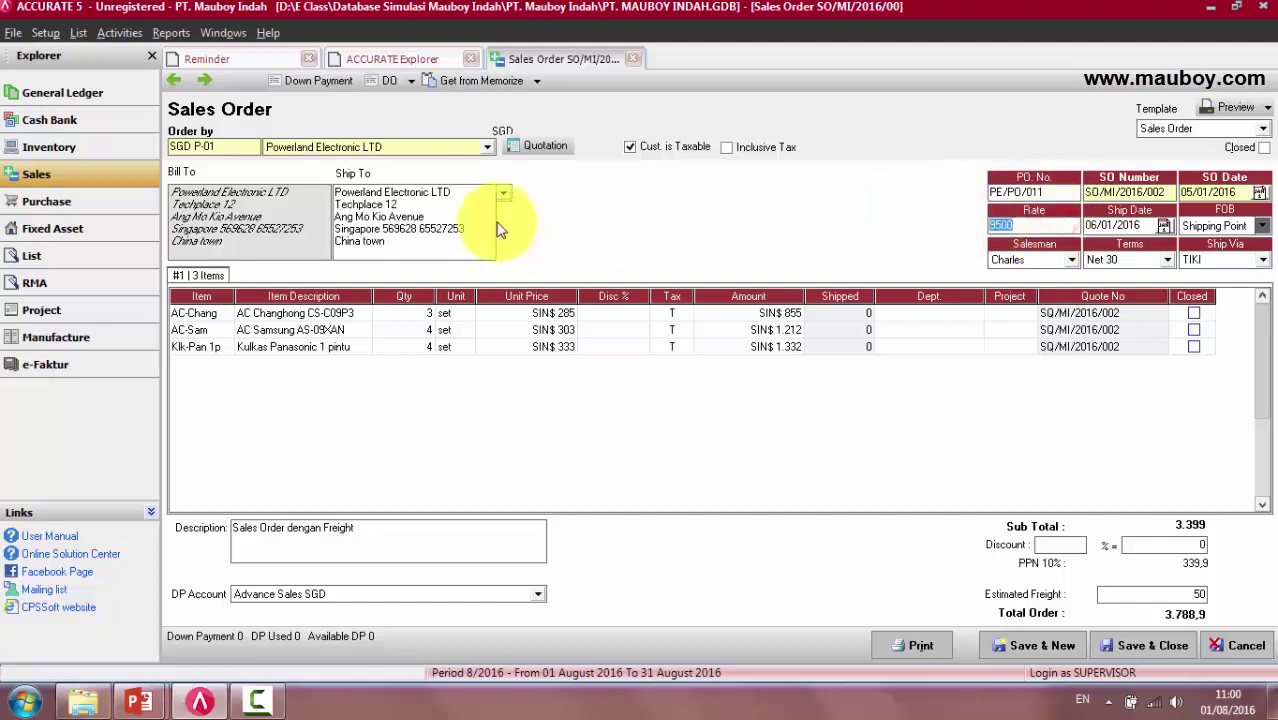
{"action": "left_click", "coordinate": [546, 147]}
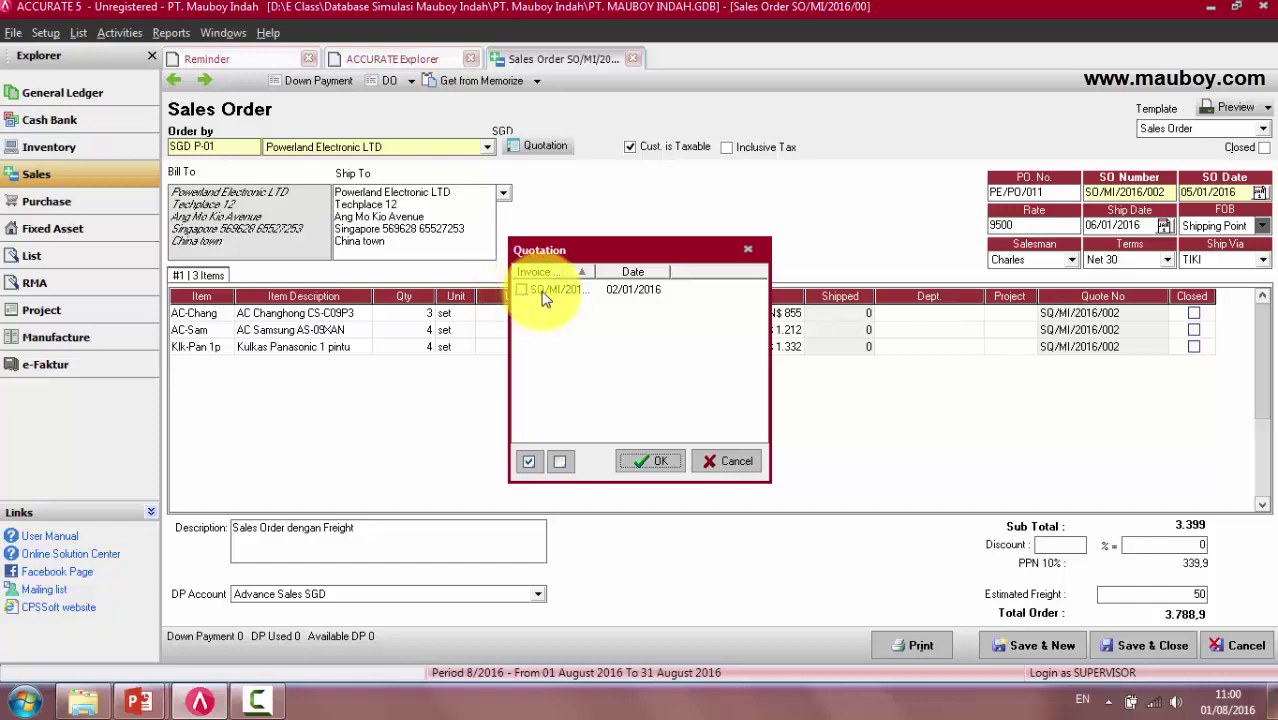
{"action": "left_click", "coordinate": [733, 460]}
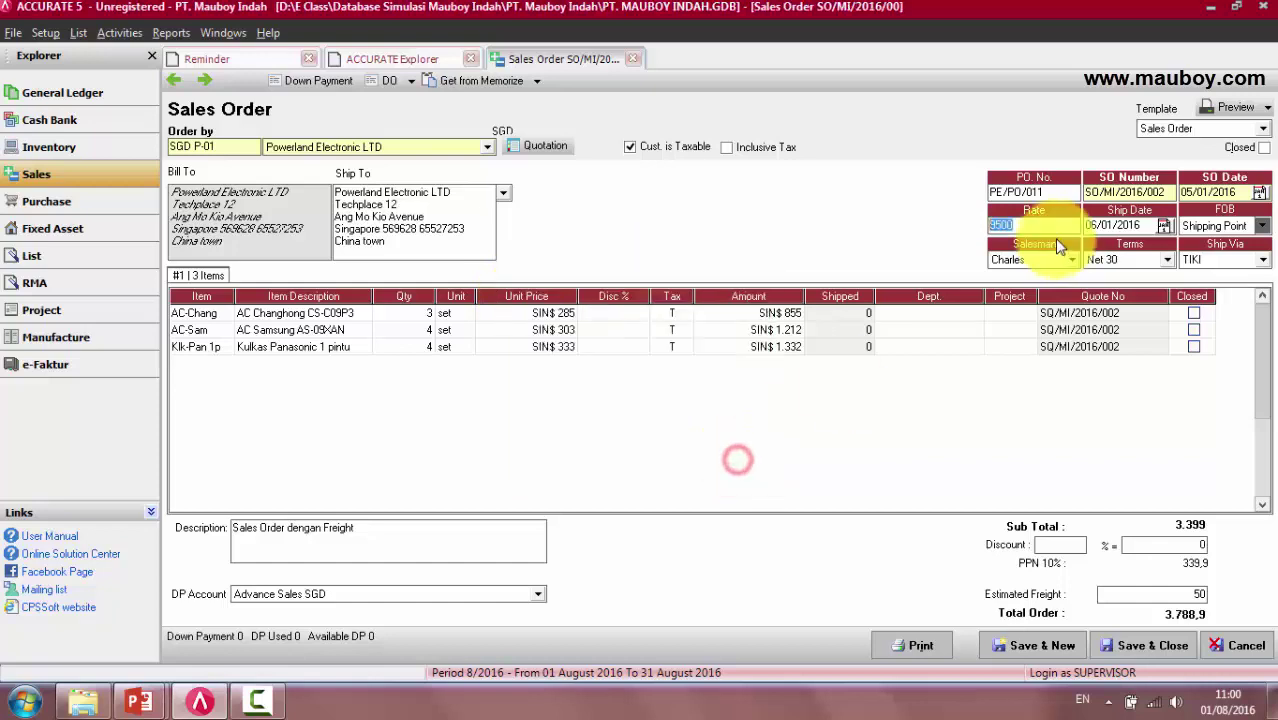
Set the exchange rate of the sales order to 9475
{"action": "left_click", "coordinate": [1055, 227]}
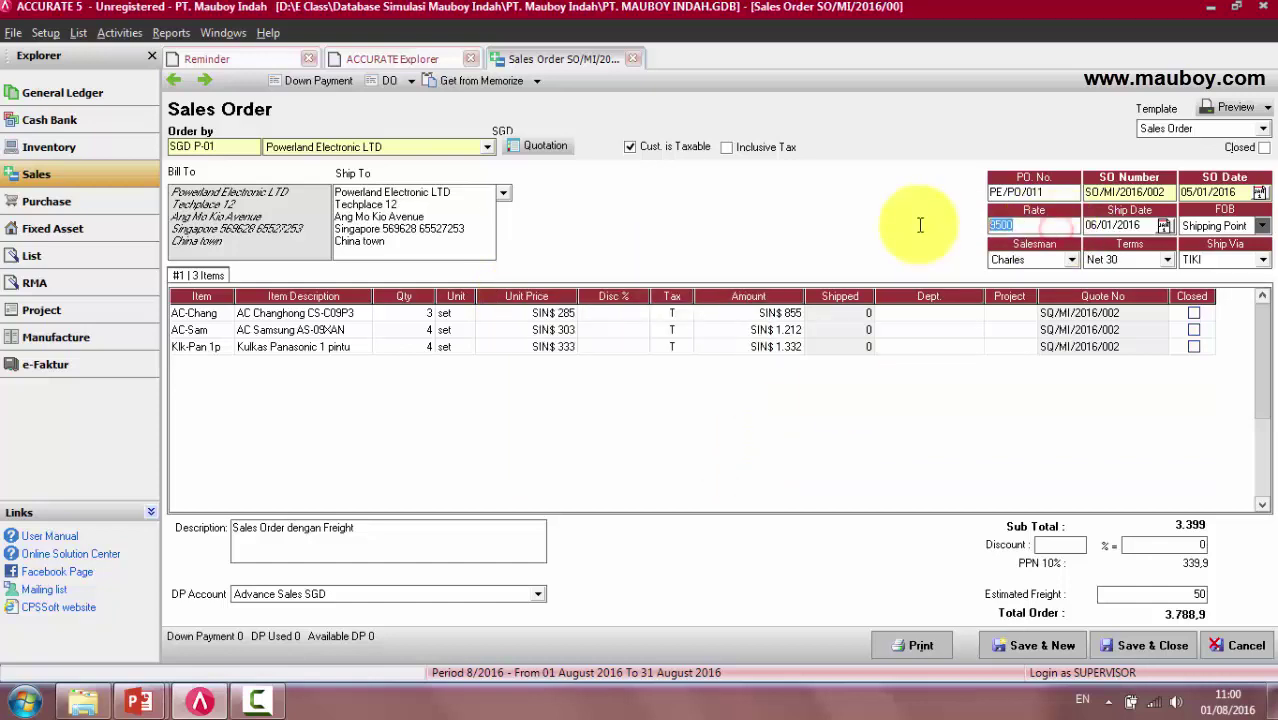
{"action": "double_click", "coordinate": [1056, 228]}
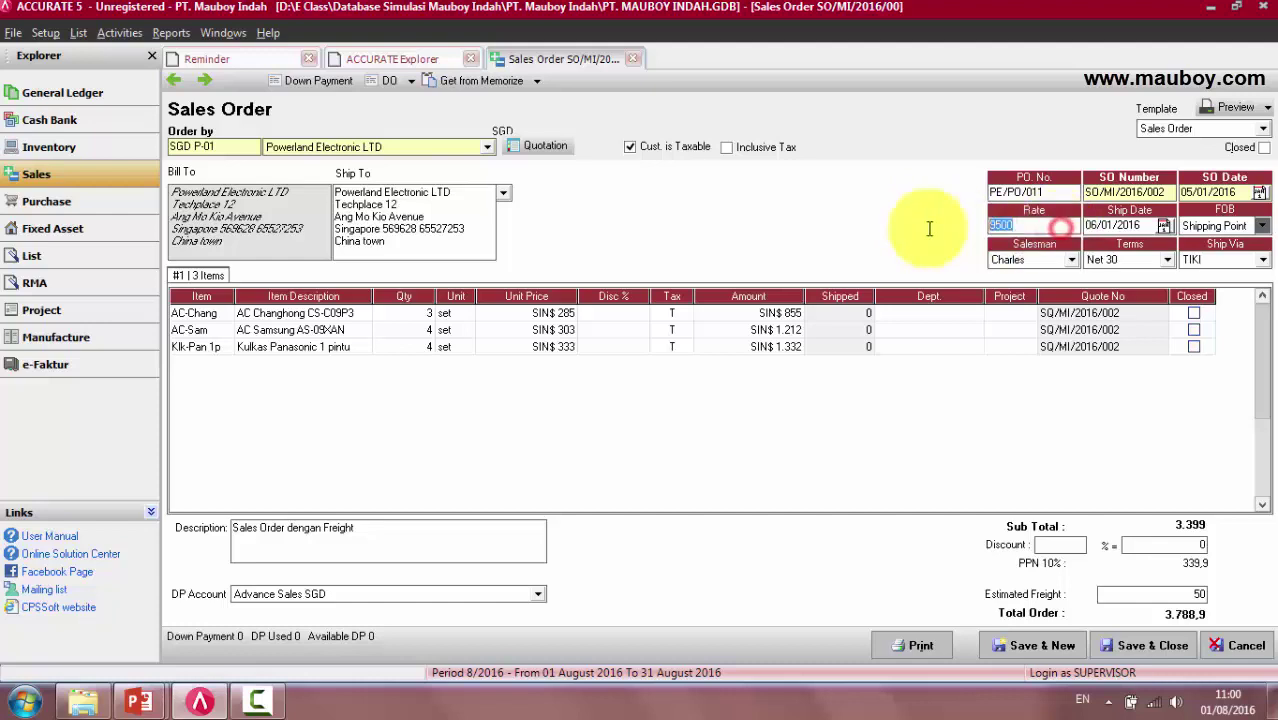
{"action": "type", "text": "9"}
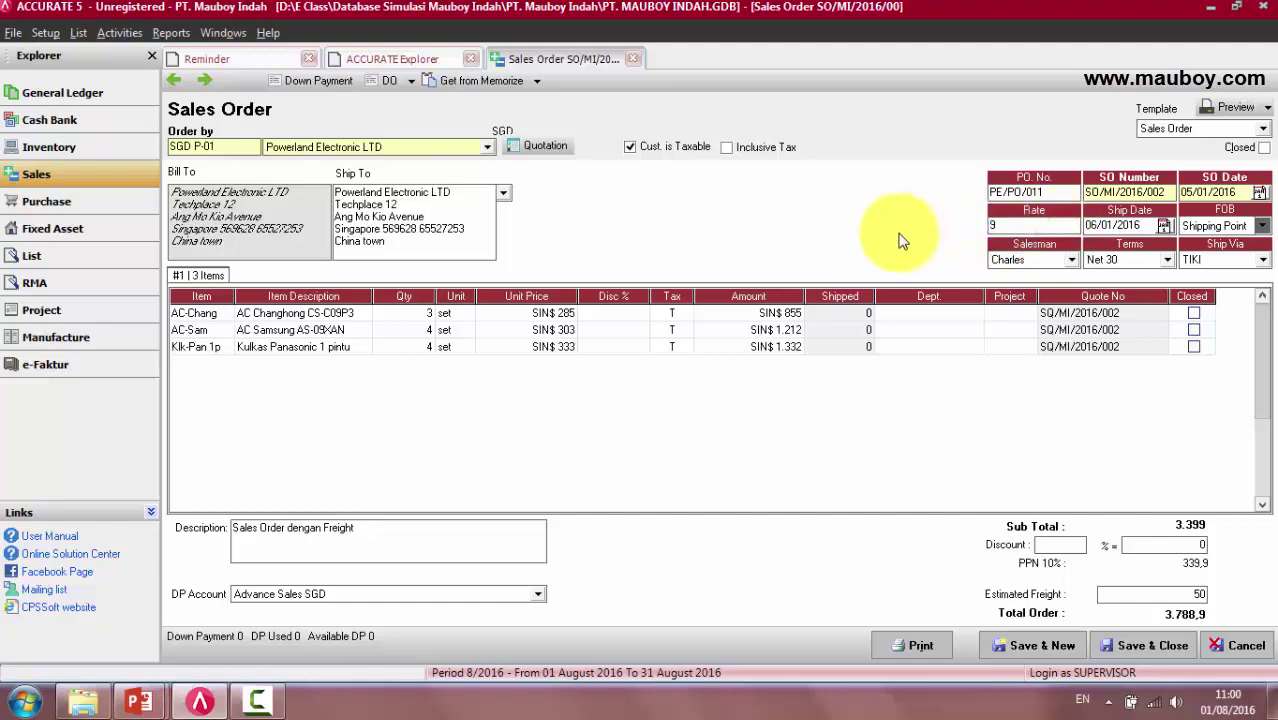
{"action": "key", "text": "Tab"}
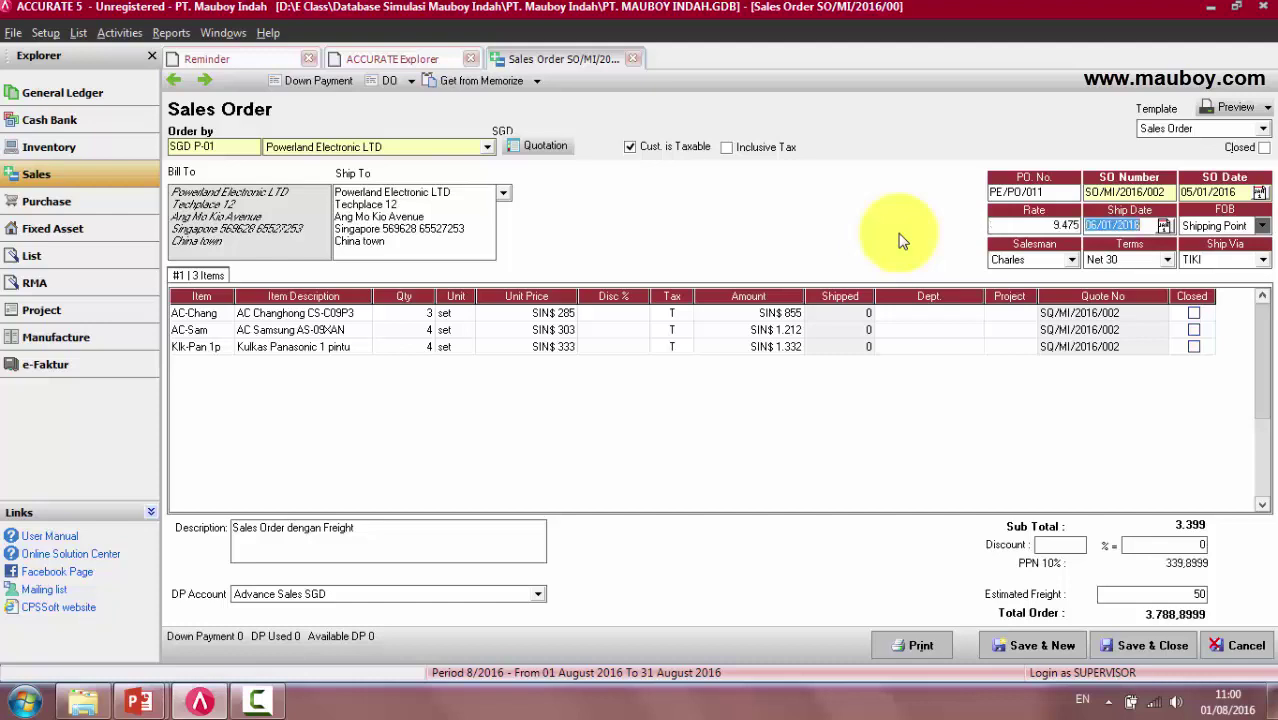
{"action": "left_click", "coordinate": [1040, 226]}
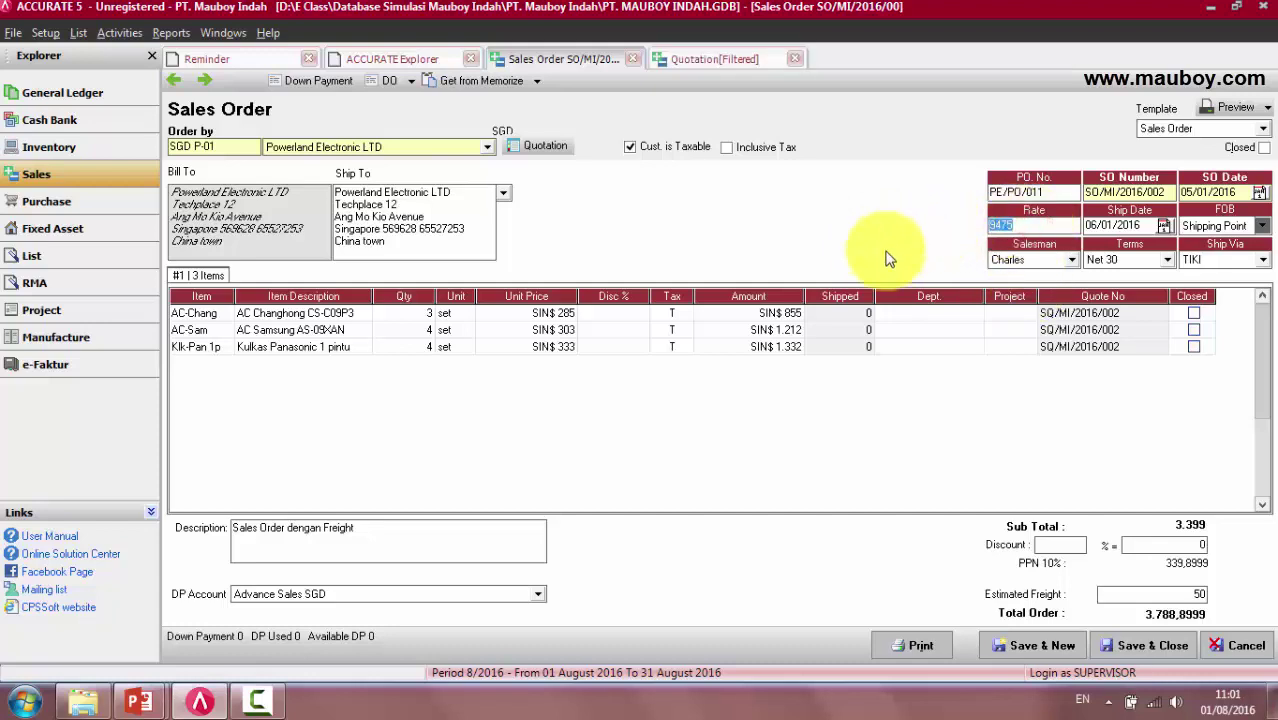
Open Powerland Electronic LTD's quotation from the quotation list to inspect its header fields, and return to the sales order
{"action": "left_click", "coordinate": [736, 59]}
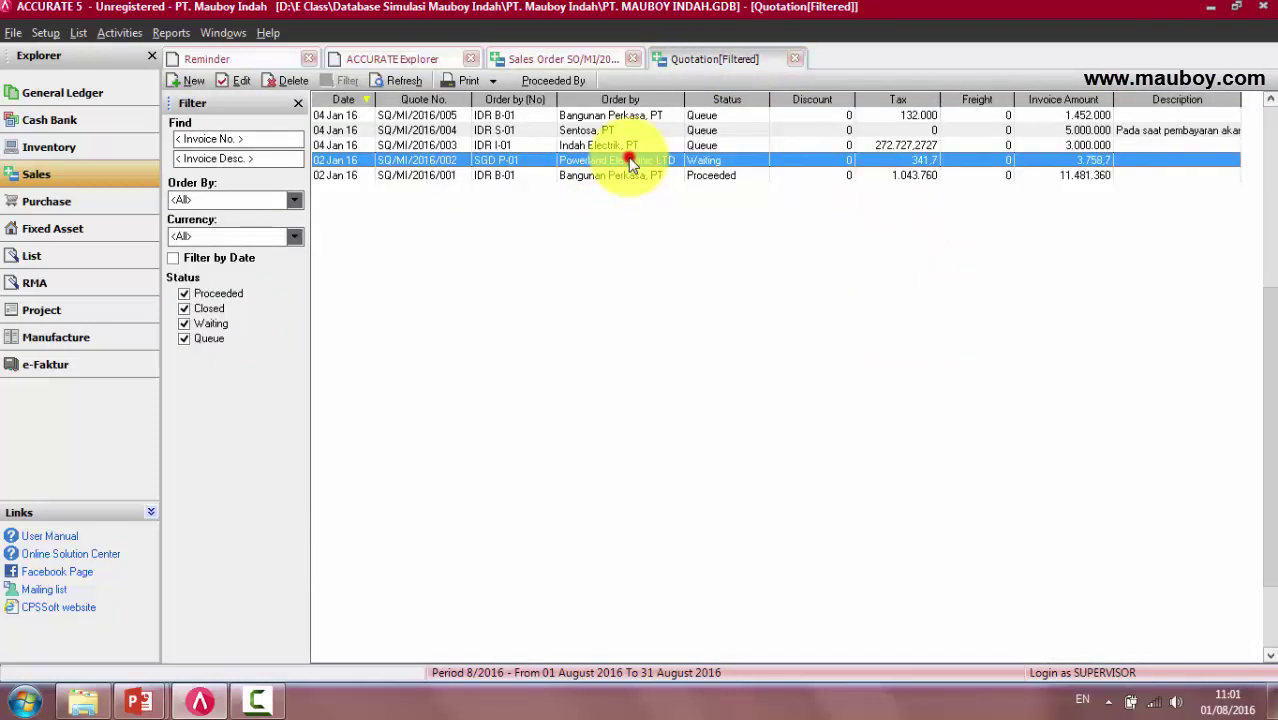
{"action": "double_click", "coordinate": [631, 163]}
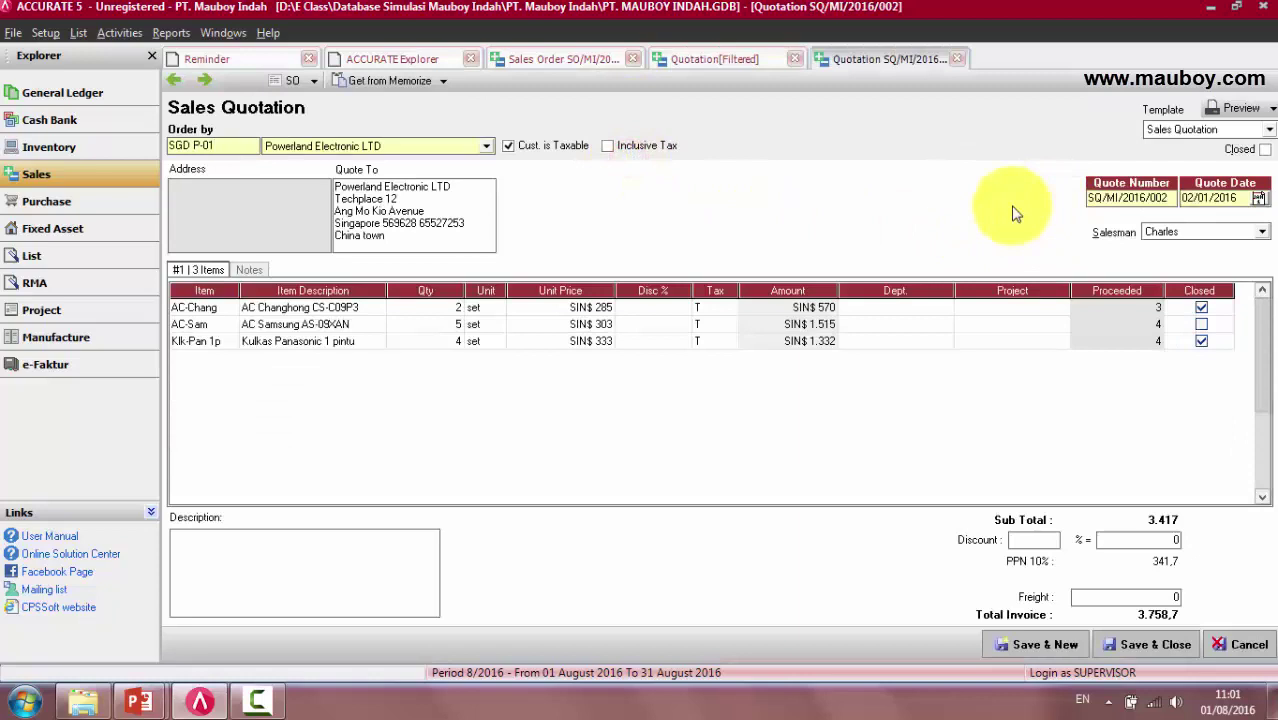
{"action": "left_click", "coordinate": [956, 60]}
{"action": "left_click", "coordinate": [569, 62]}
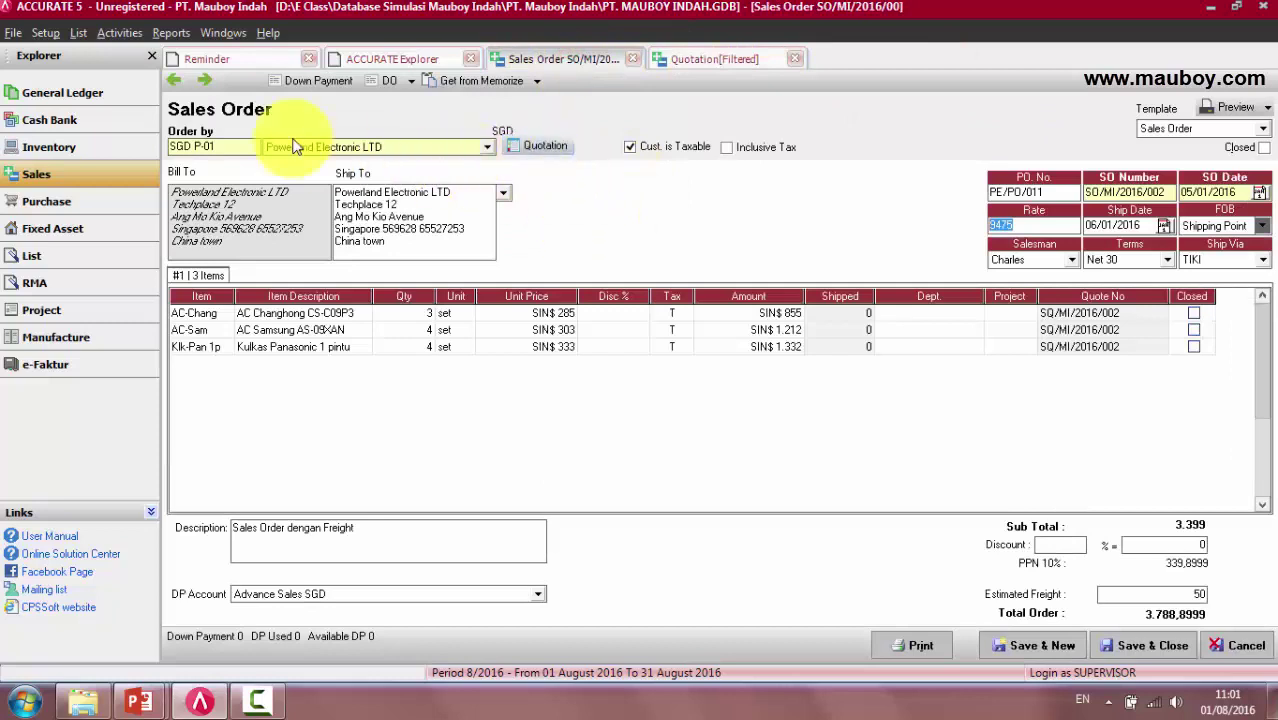
Examine the PO number and exchange rate fields in the sales order header
{"action": "left_click", "coordinate": [1035, 191]}
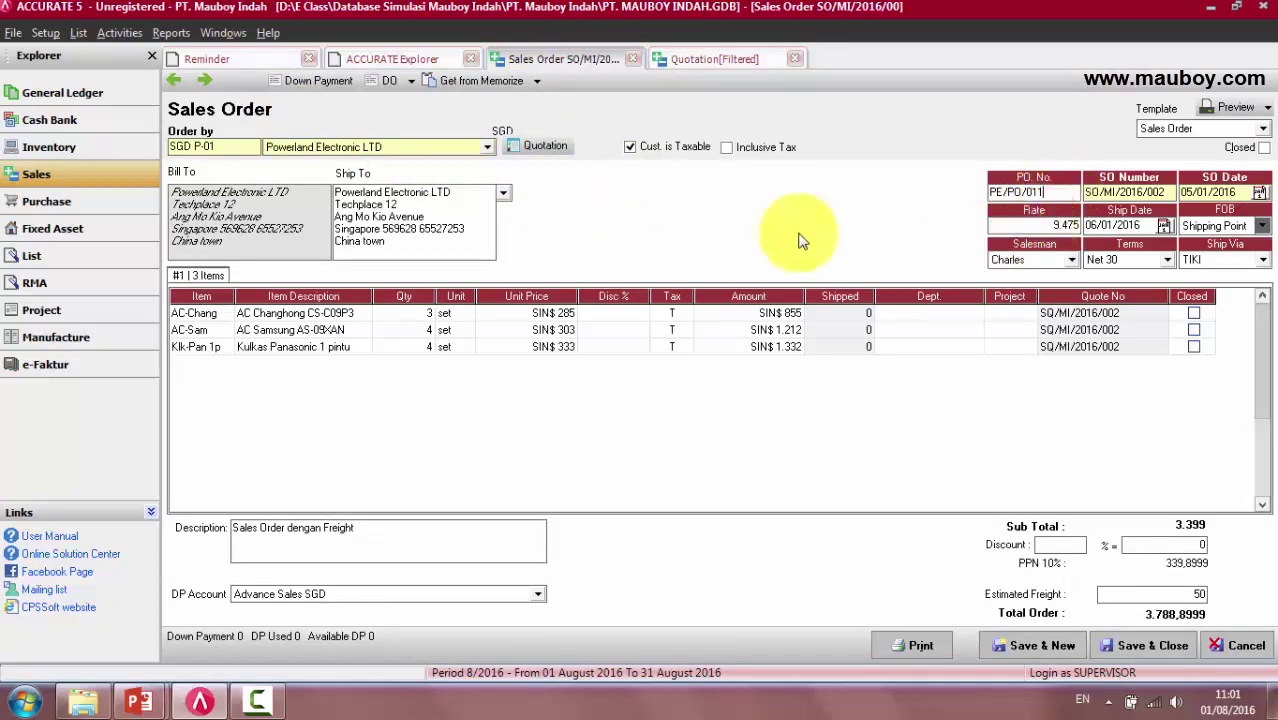
{"action": "left_click", "coordinate": [1055, 222]}
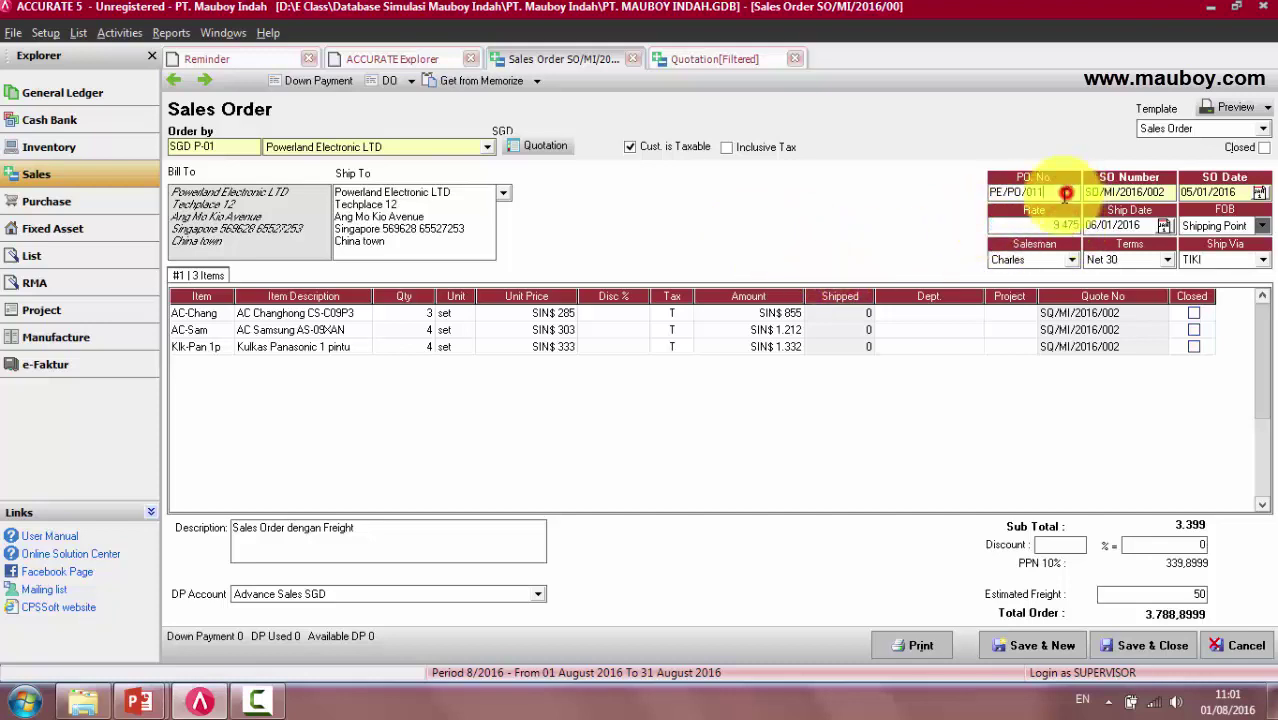
{"action": "left_click", "coordinate": [1036, 226]}
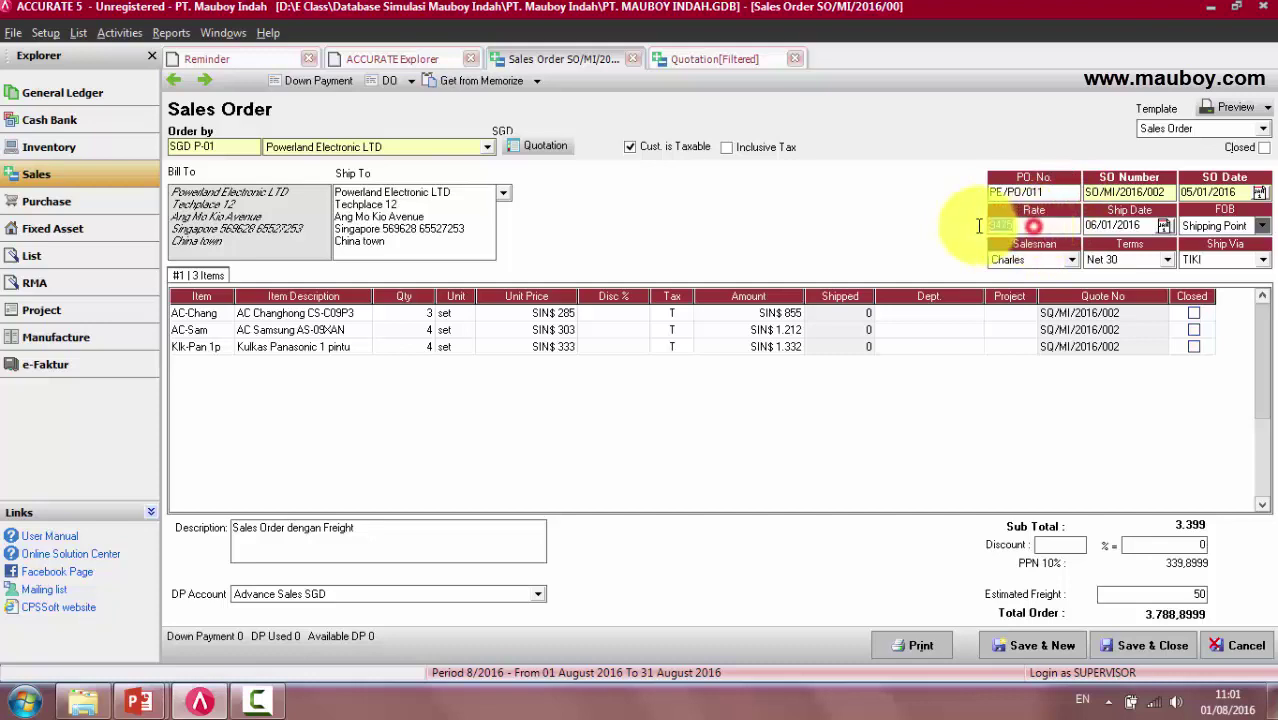
{"action": "left_click", "coordinate": [1058, 193]}
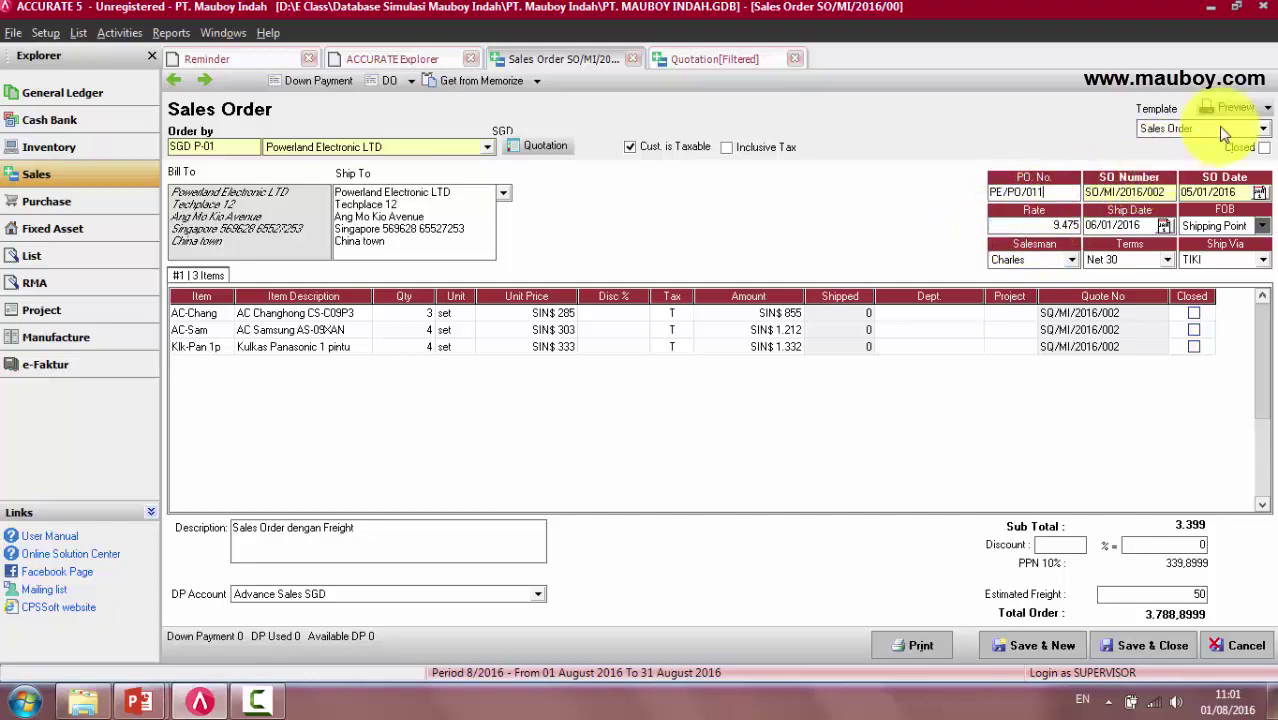
{"action": "left_click", "coordinate": [1062, 224]}
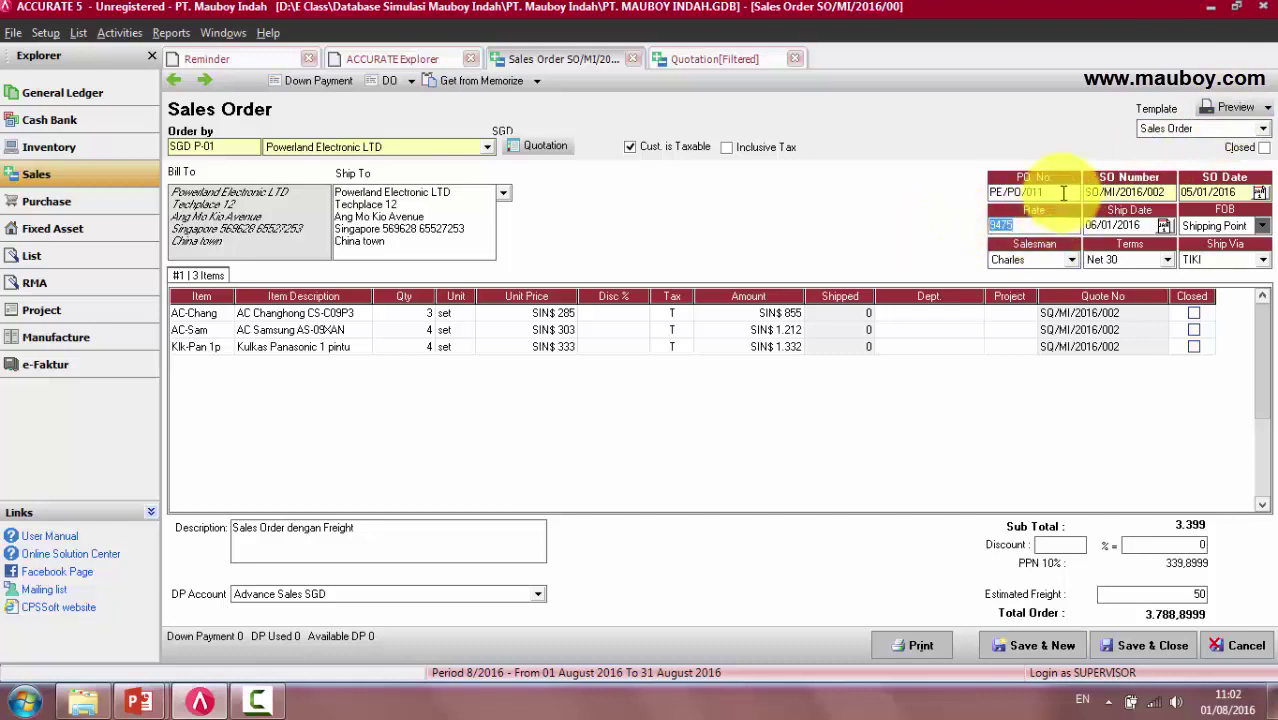
{"action": "left_click", "coordinate": [1062, 192]}
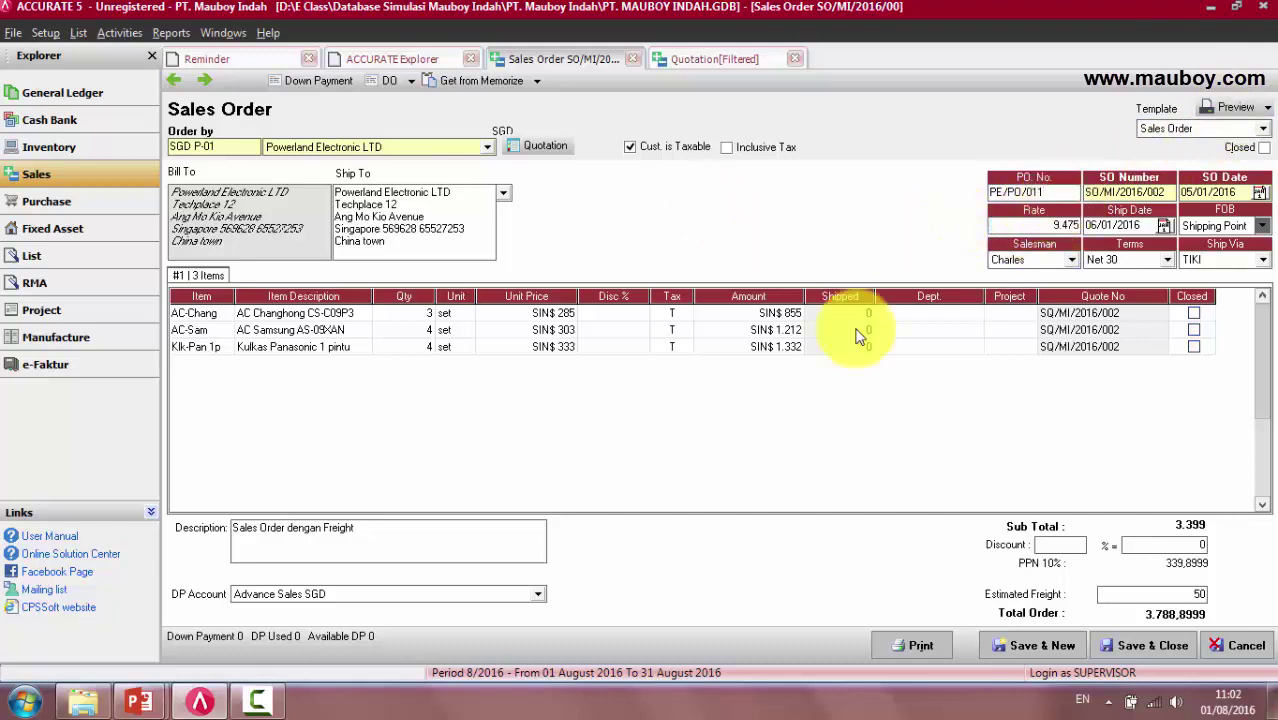